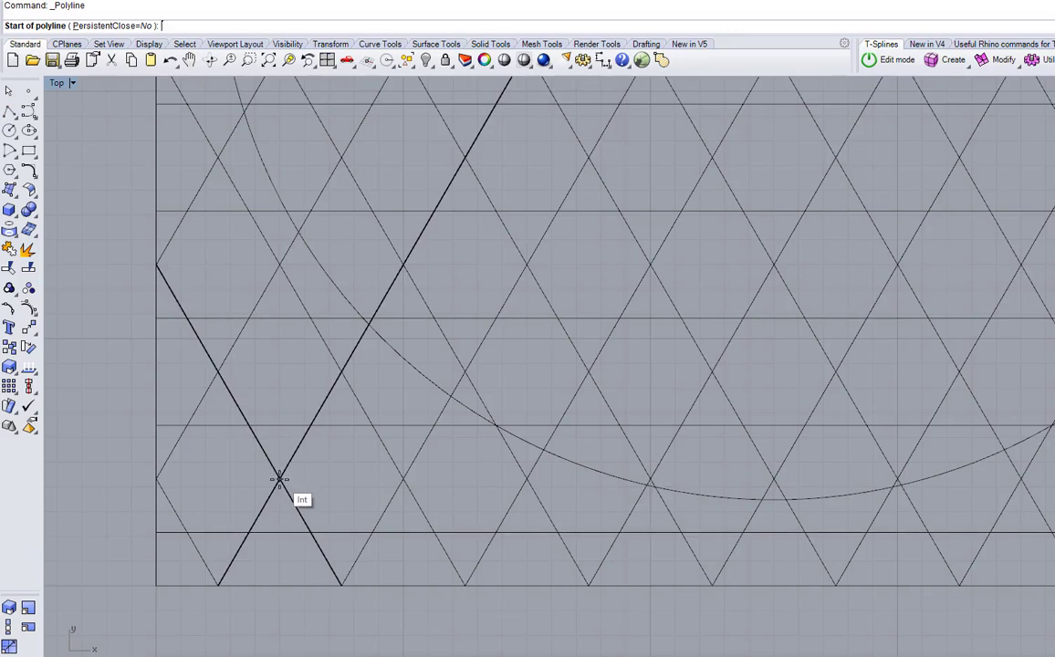
Draw a vertical and a horizontal guide polyline from grid intersections past the square's lower and left edges, bounding one pattern tile
left_click(278, 266)
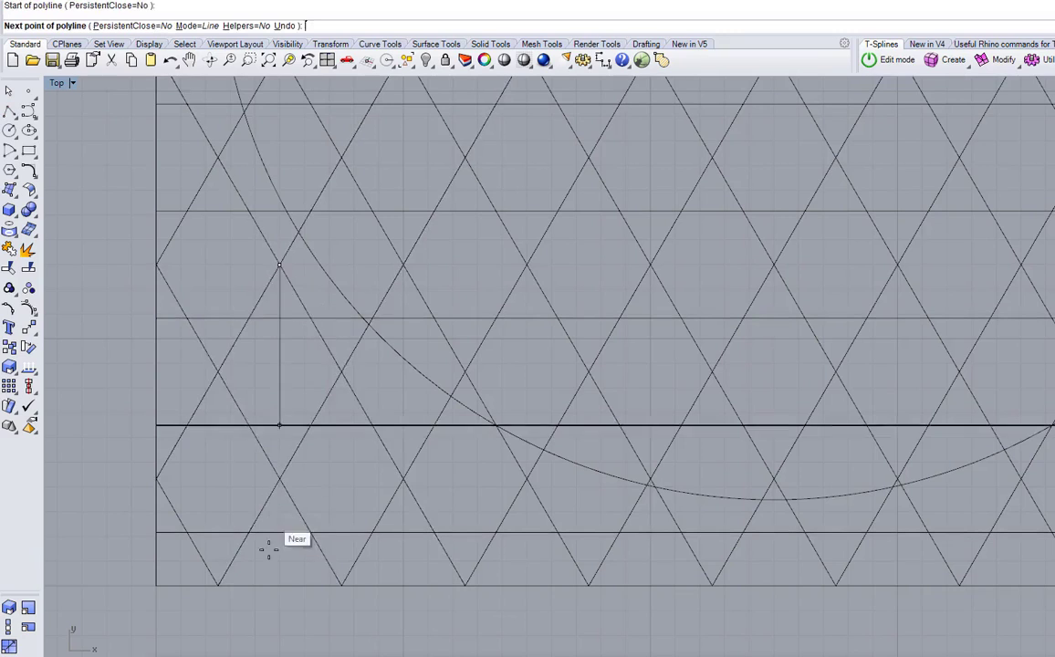
left_click(278, 613)
key("Return")
key("Return")
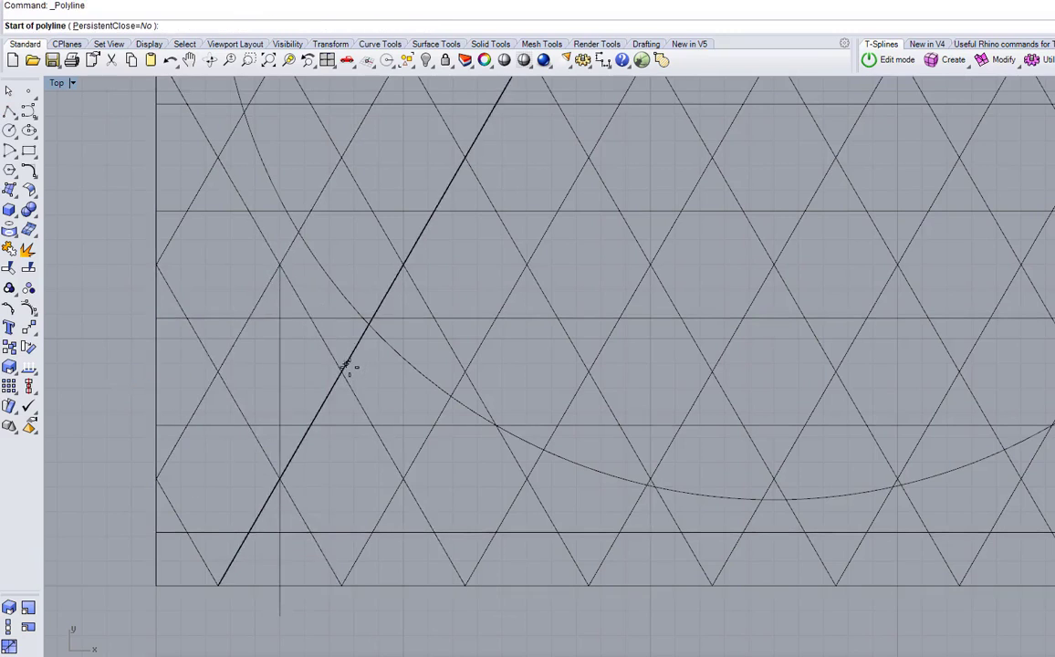
left_click(341, 371)
left_click(113, 372)
key("Return")
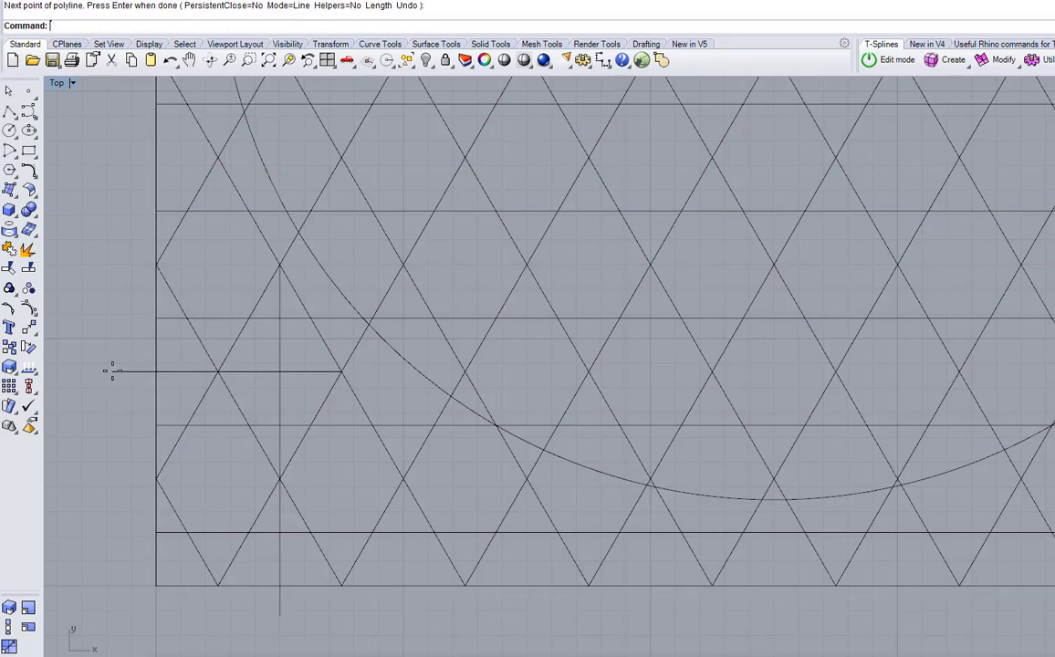
Place point objects at the four corners of the tile bounded by the guide lines and the square's edges
left_click(28, 94)
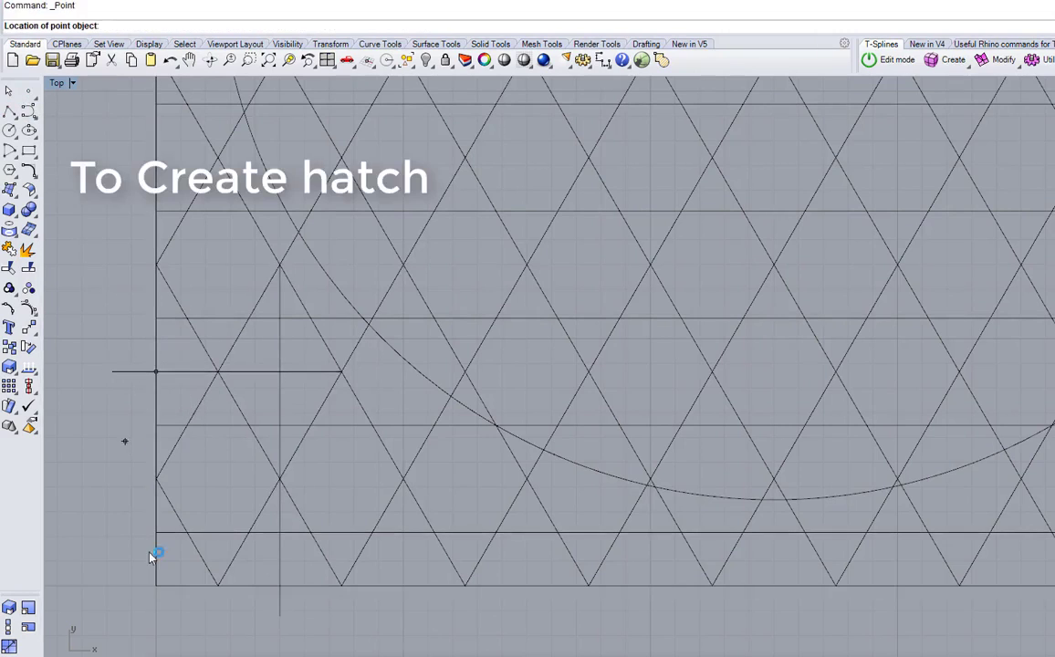
left_click(155, 586)
right_click(134, 611)
left_click(279, 586)
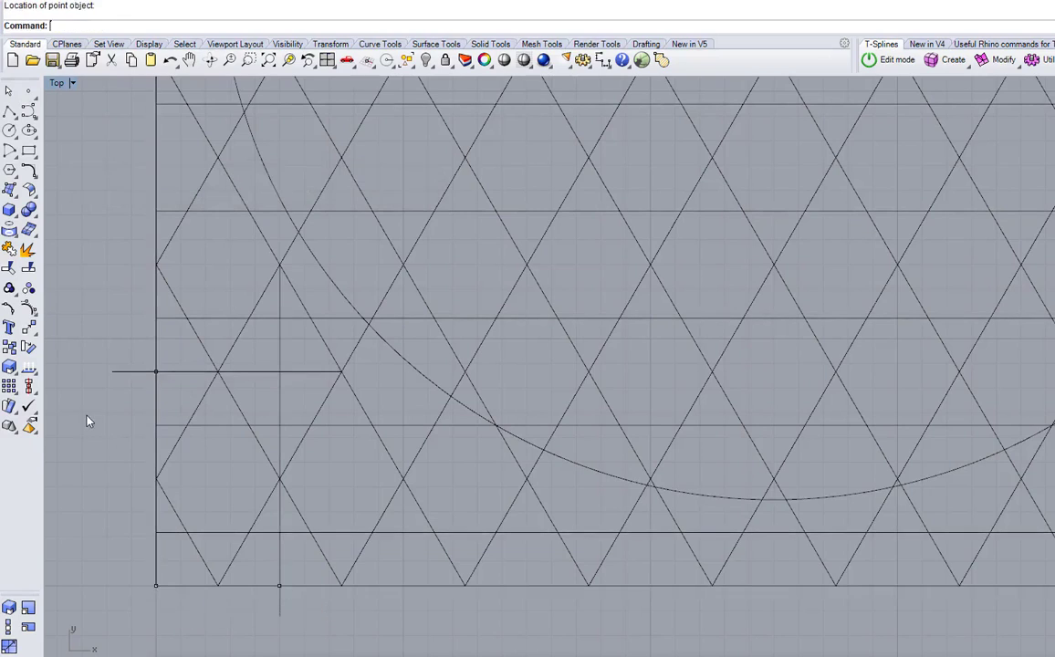
right_click(88, 419)
left_click(279, 371)
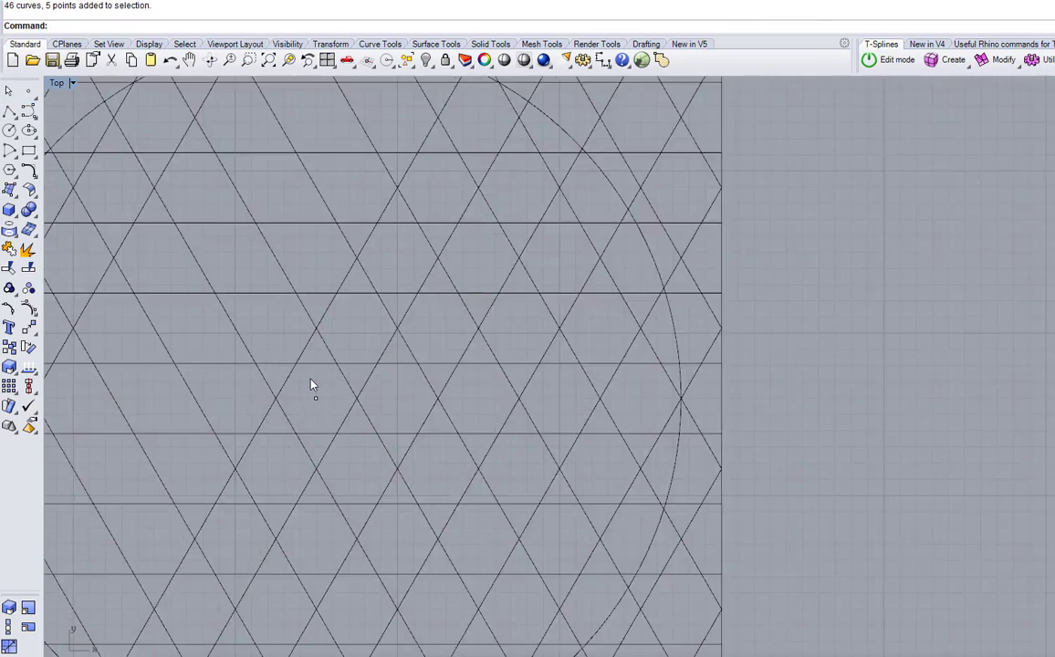
Draw a six-sided inscribed polygon centred on the middle point, with a corner on the adjacent grid intersection
scroll(311, 381, "up", 8)
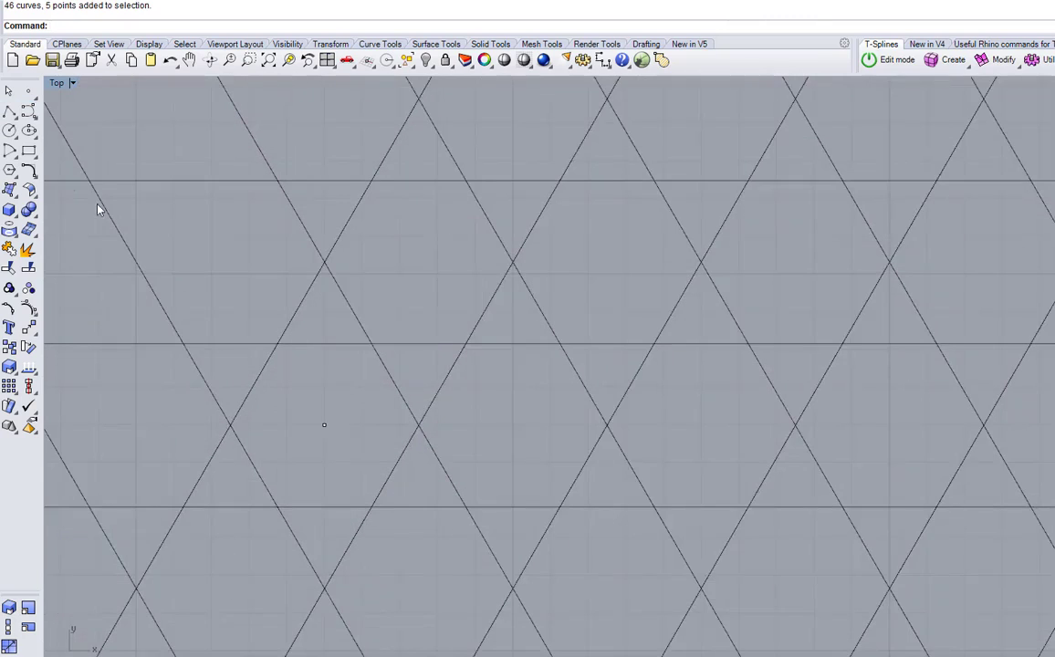
left_click(9, 150)
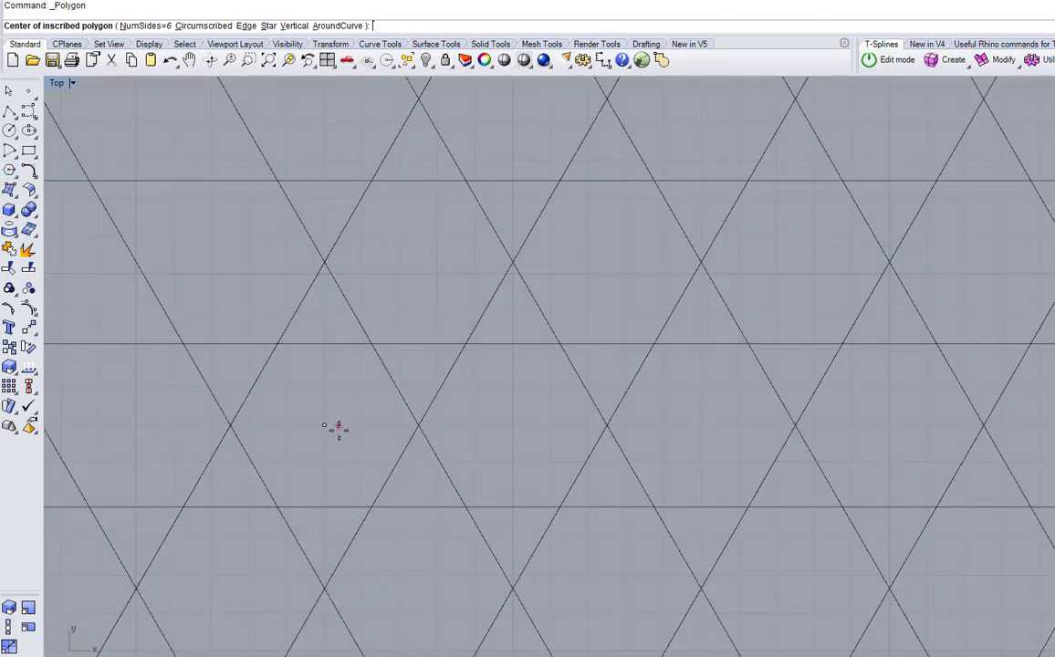
left_click(324, 424)
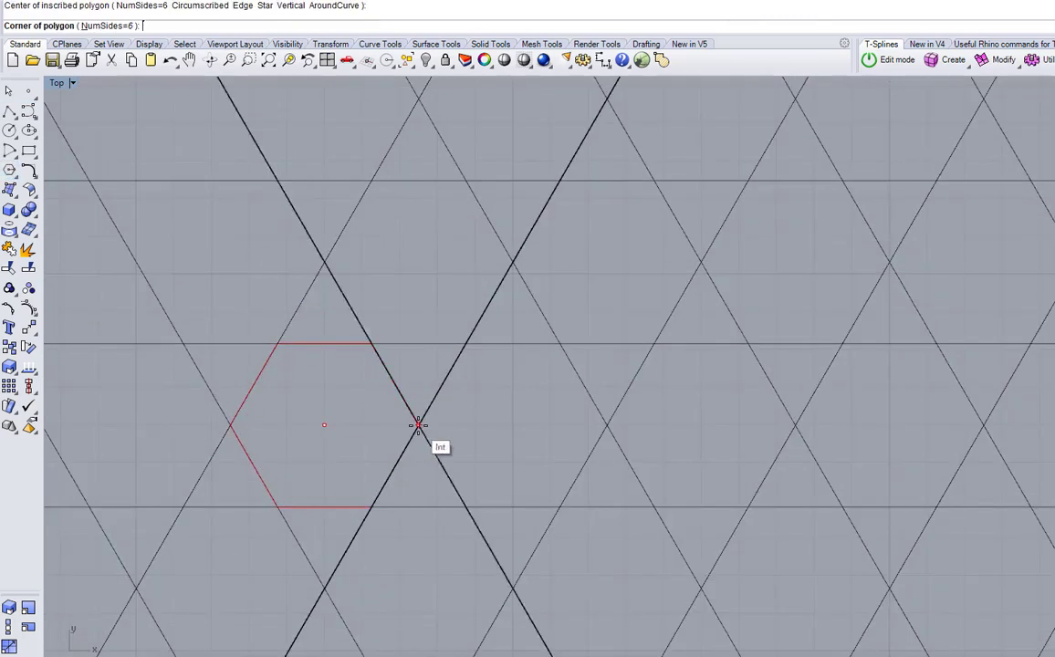
left_click(418, 425)
Rotate a copy of the hexagon about its centre so that its upper-right corner points straight up
left_click(355, 350)
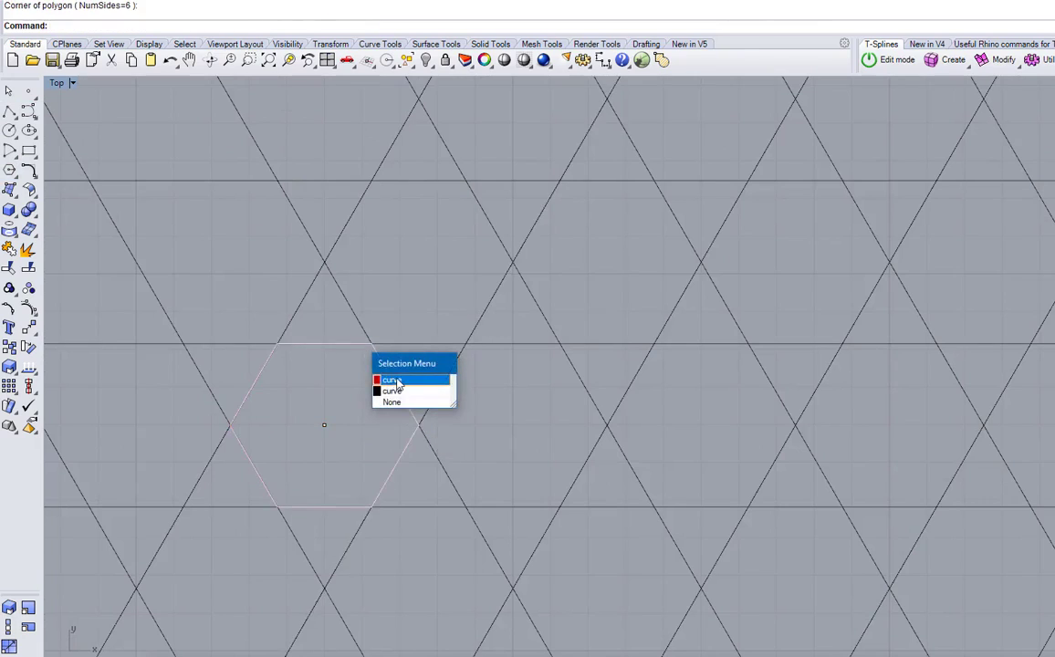
left_click(387, 377)
left_click(28, 347)
left_click(92, 25)
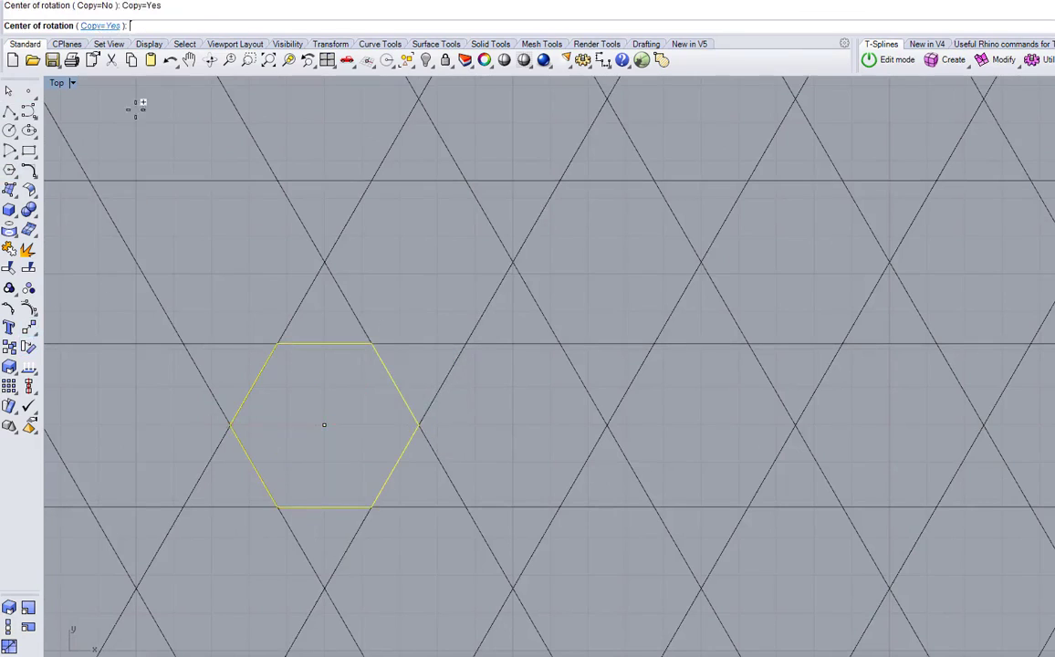
left_click(326, 425)
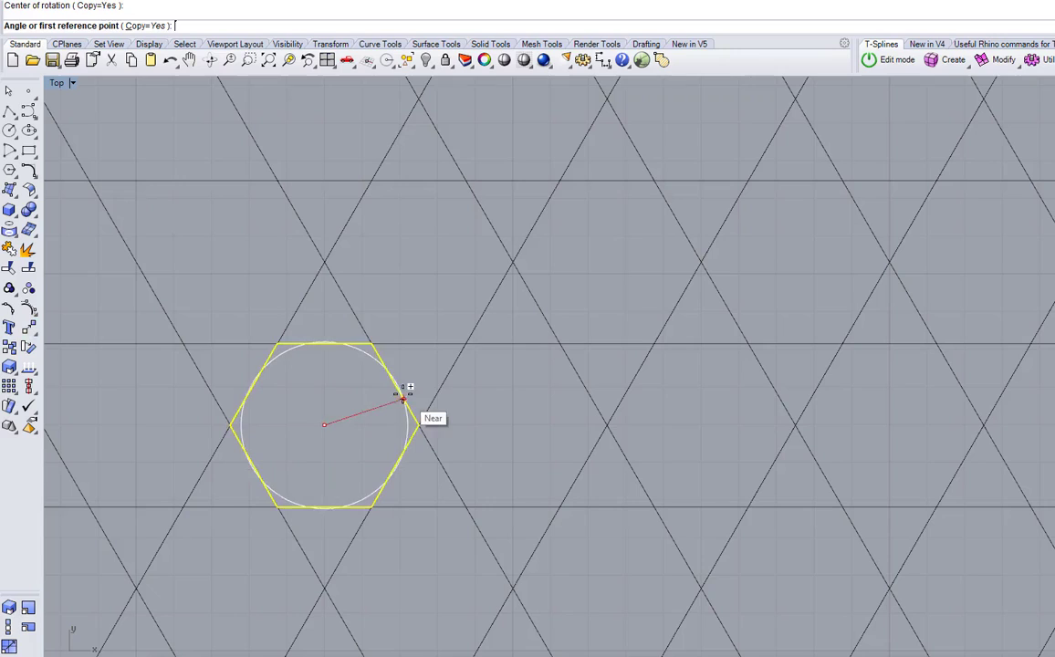
left_click(371, 344)
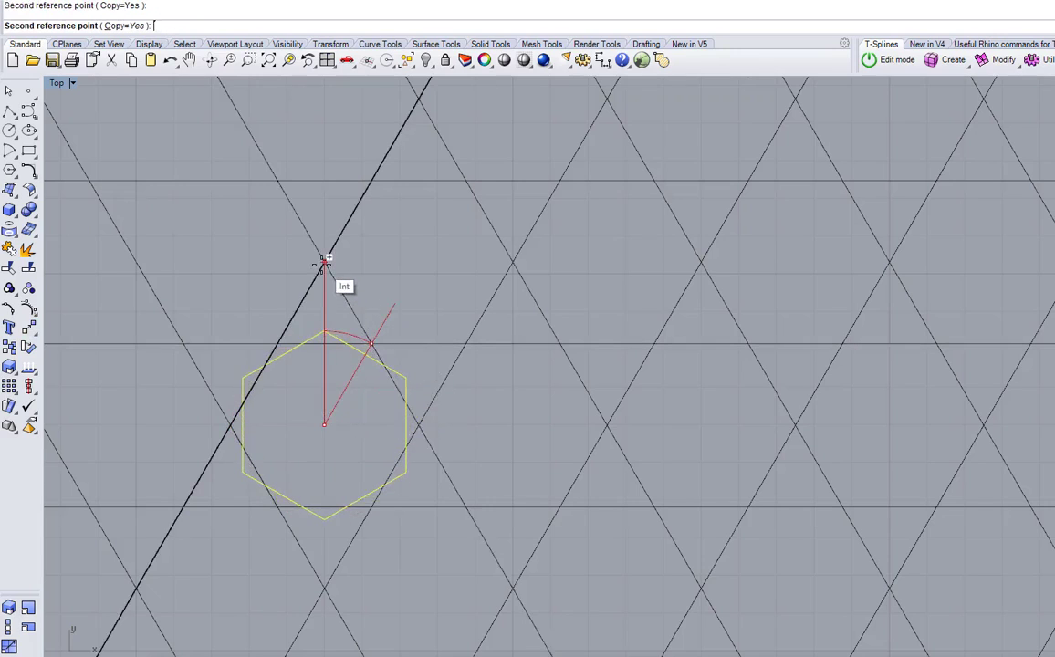
left_click(330, 262)
key("Return")
Create intersection points between the original hexagon and its rotated copy
left_click(328, 340, "shift")
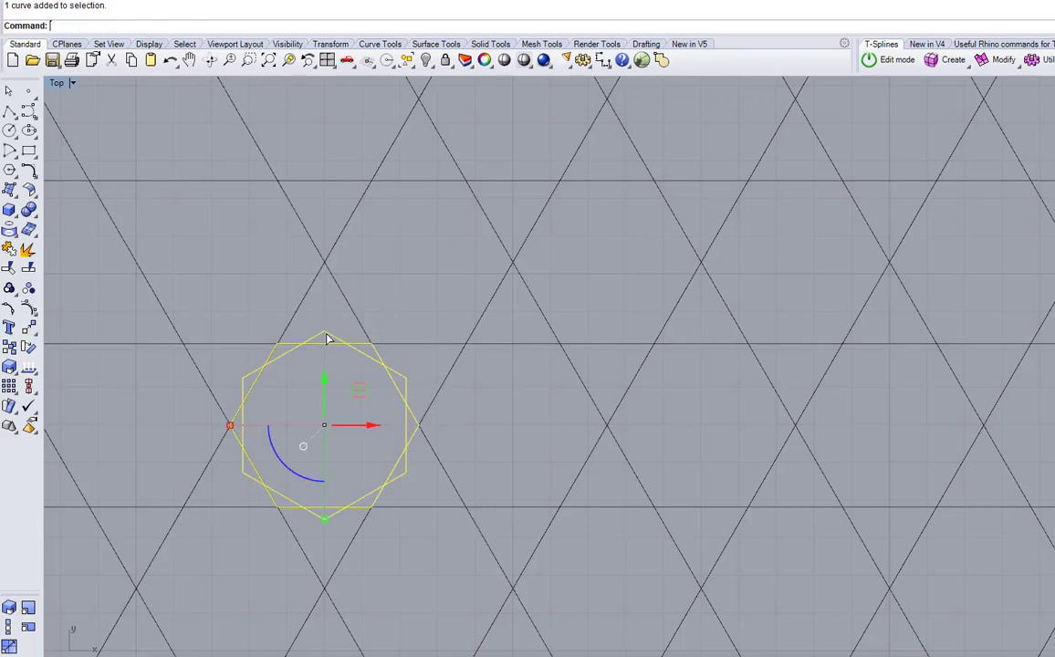
left_click(9, 229)
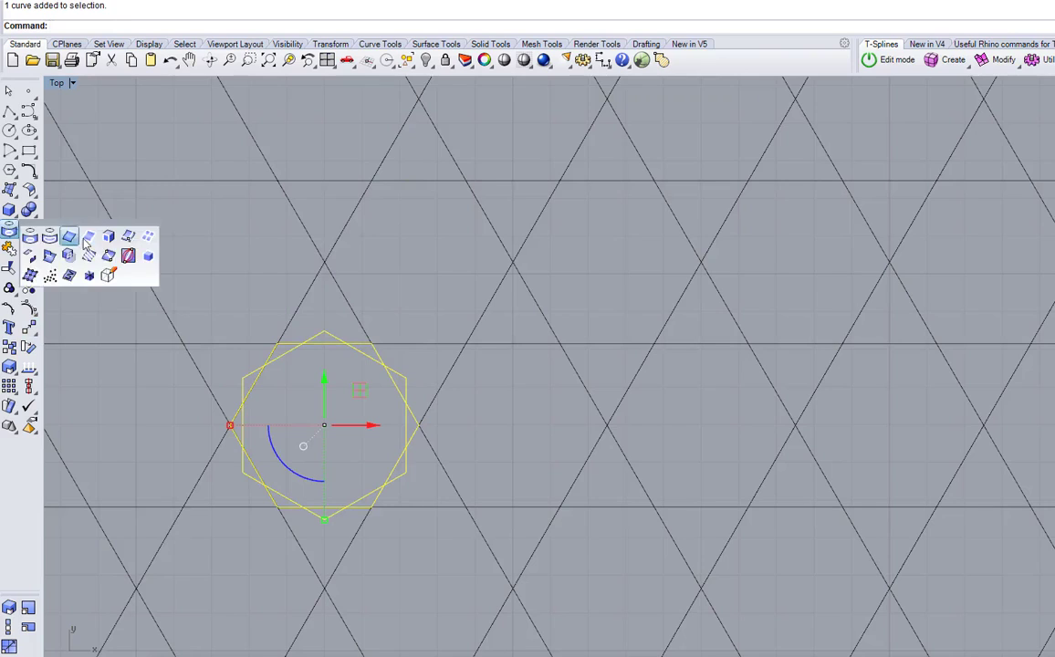
left_click(27, 248)
left_click(242, 265)
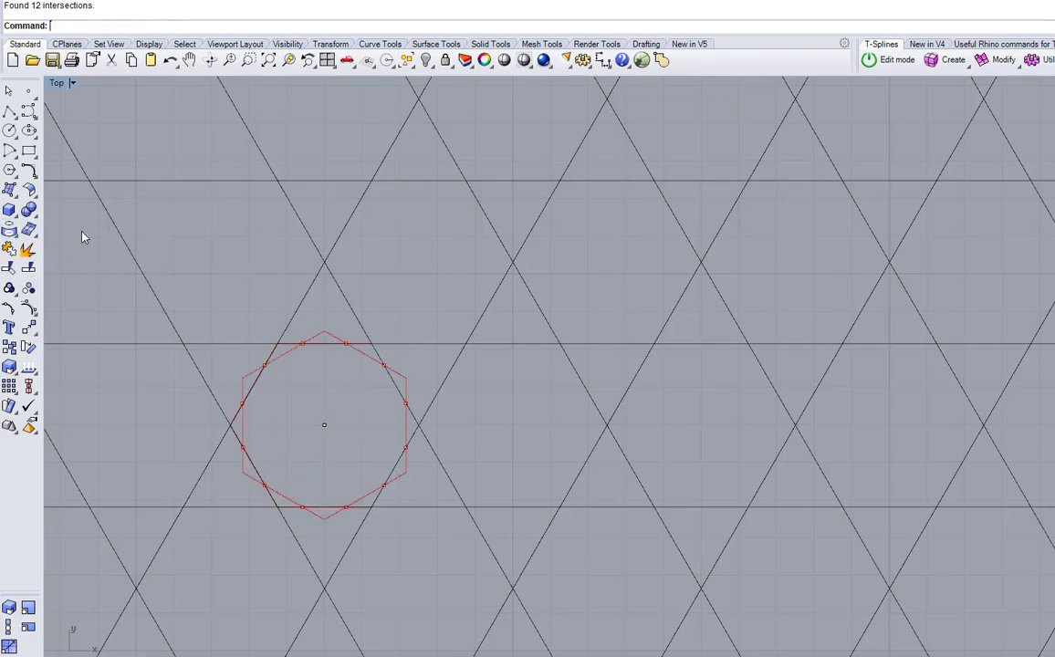
Draw the column base circle from the hexagons' centre point through one of their intersection points
left_click(9, 130)
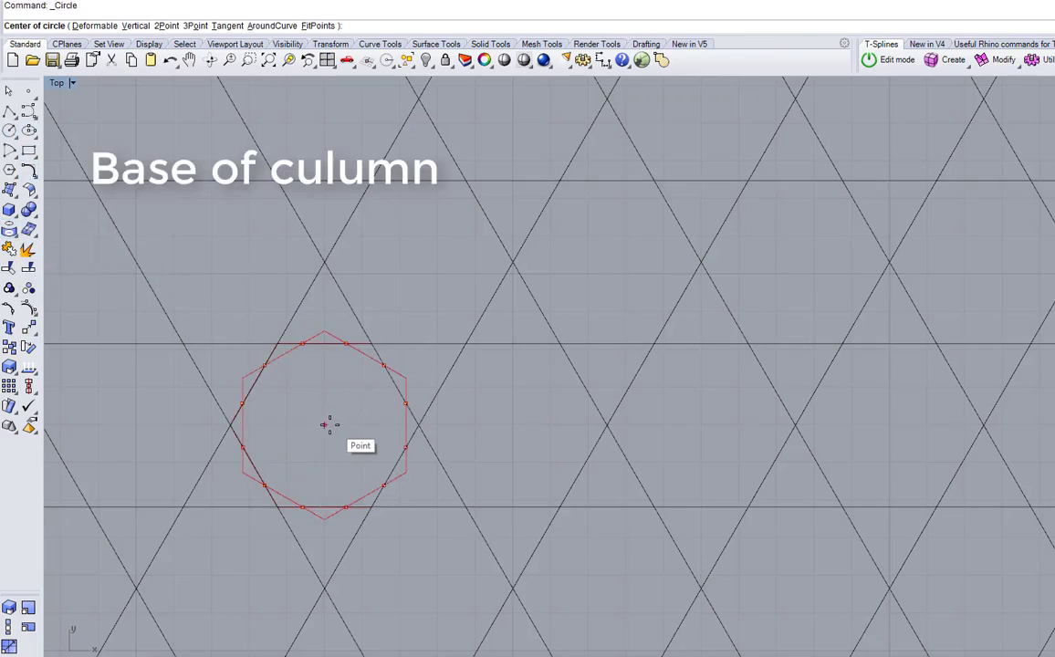
left_click(326, 423)
left_click(304, 344)
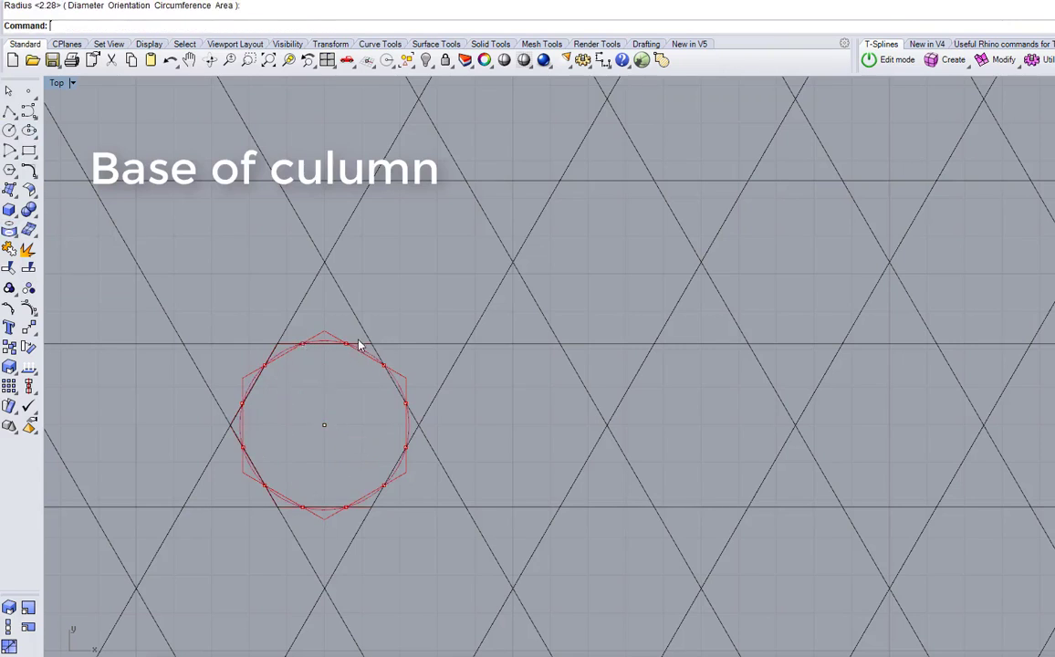
Move the column base circle to the Default layer
scroll(361, 346, "up", 4)
left_click(378, 363)
scroll(435, 347, "down", 4)
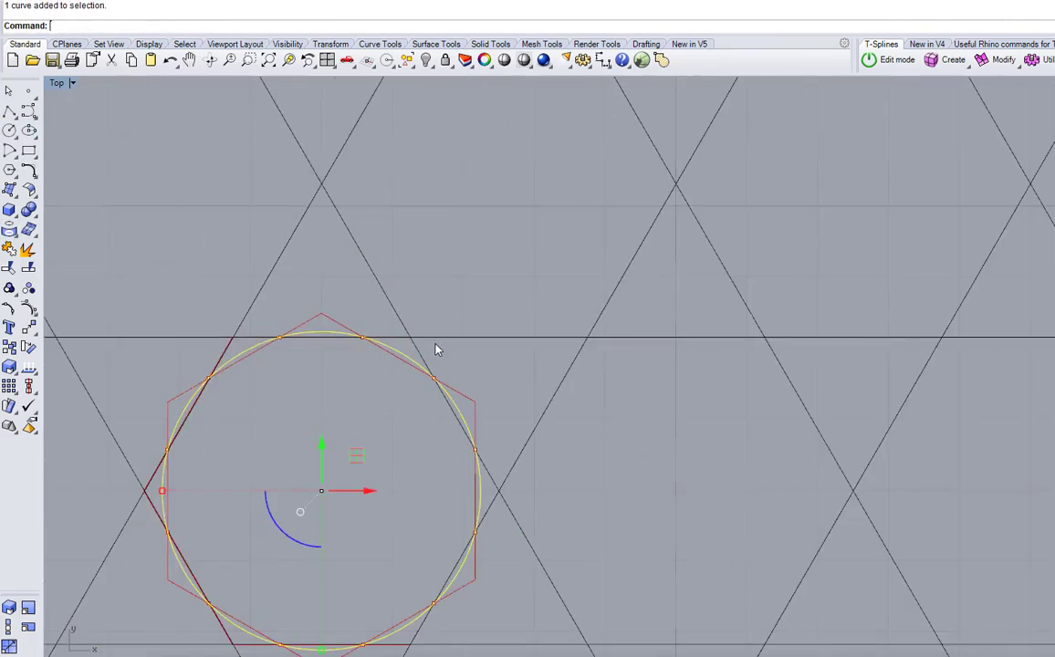
left_click(451, 358)
right_click_drag(443, 352, 458, 305)
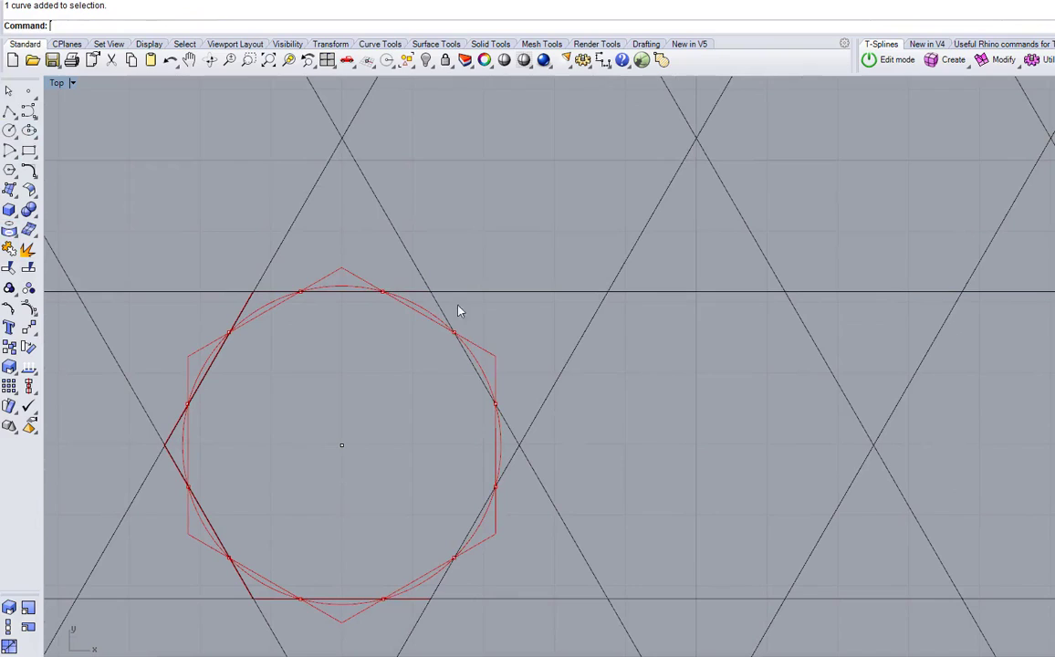
left_click(270, 317)
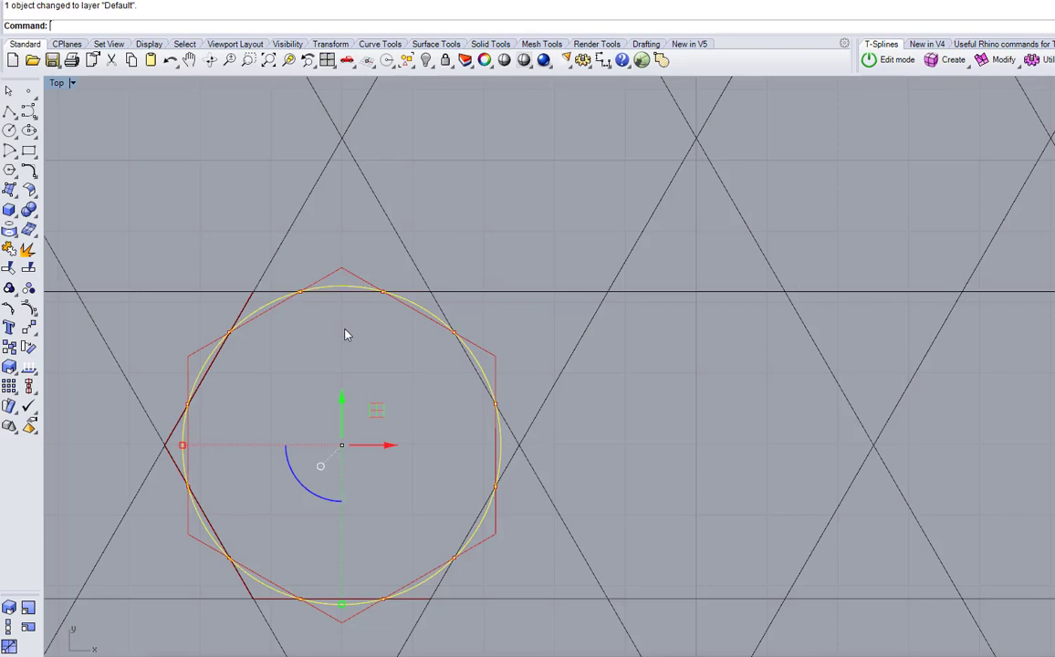
key("Escape")
Draw a large circle centred on the column, with its radius reaching the grid intersection near the square's left edge
scroll(301, 321, "down", 5)
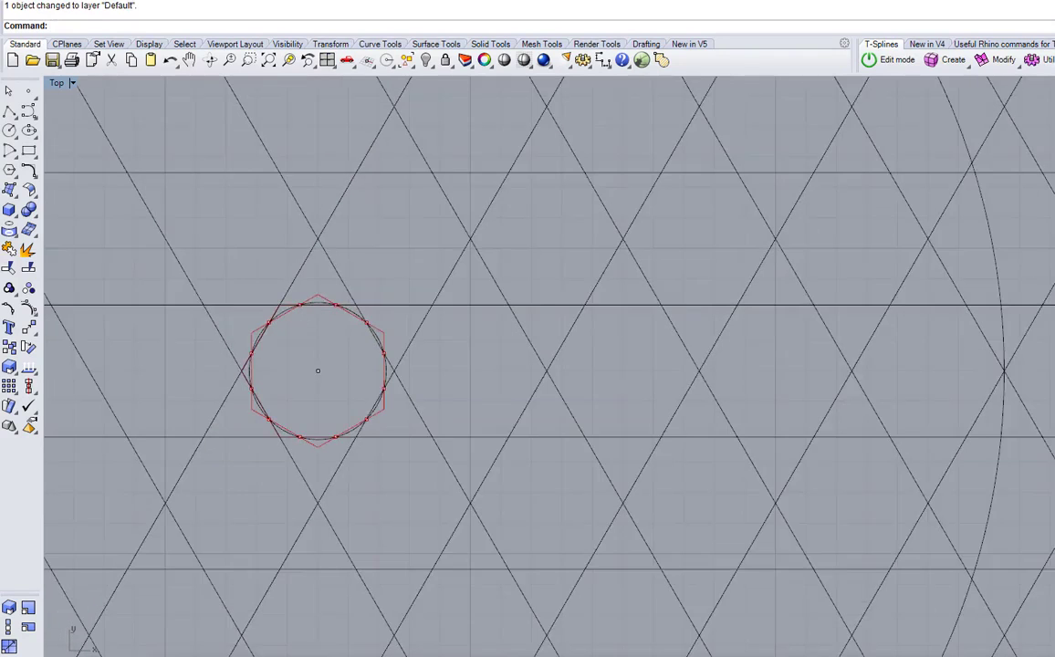
scroll(445, 379, "down", 6)
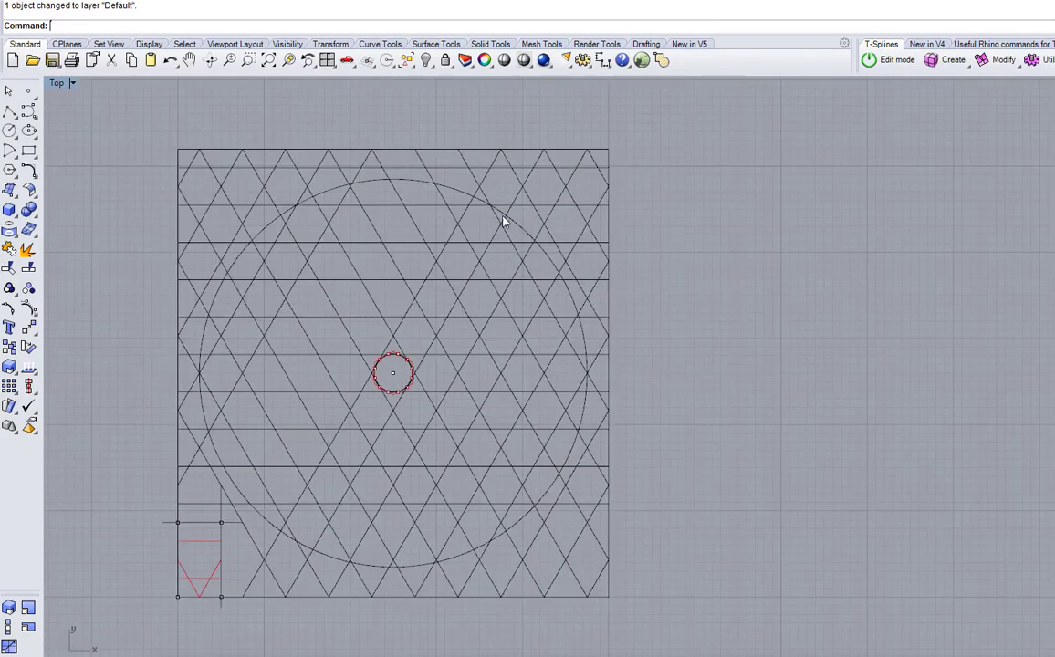
left_click(522, 229)
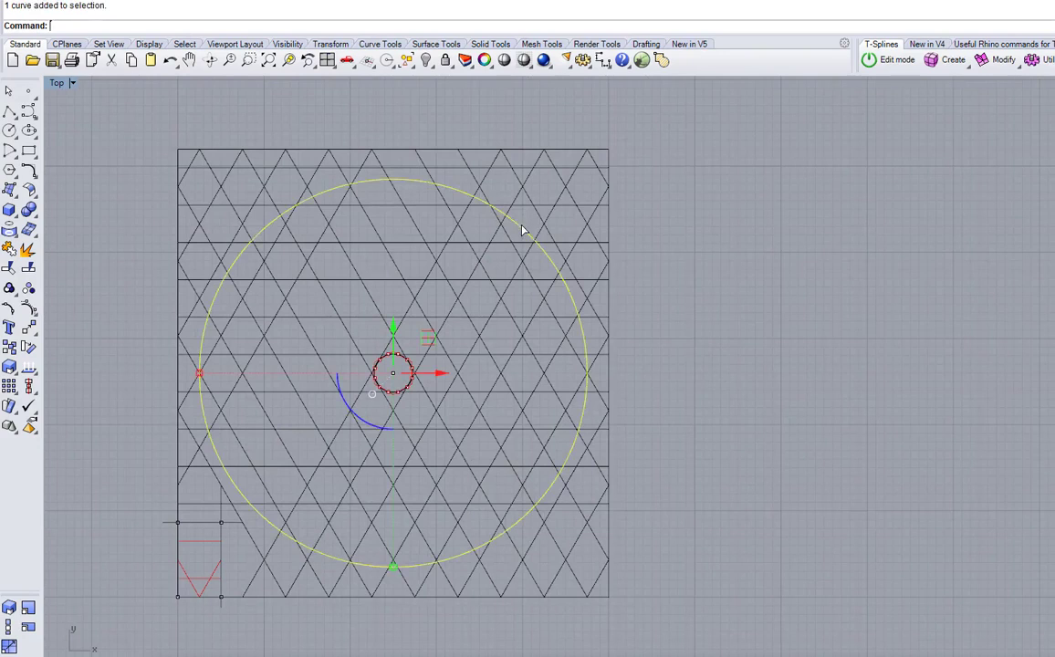
left_click(10, 129)
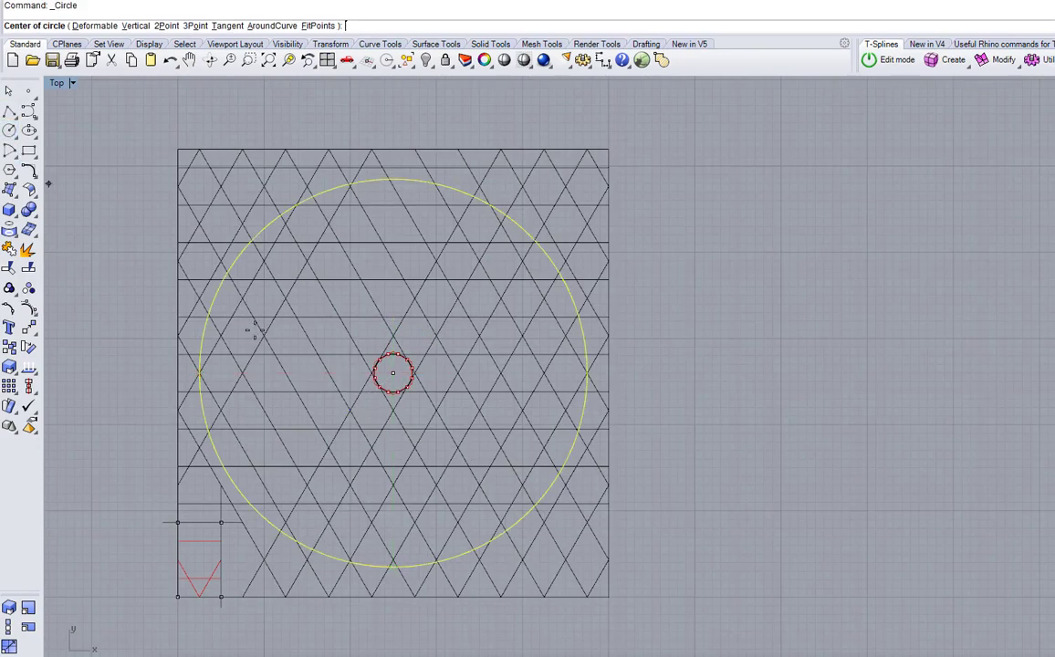
scroll(345, 394, "up", 2)
left_click(405, 367)
scroll(146, 363, "up", 4)
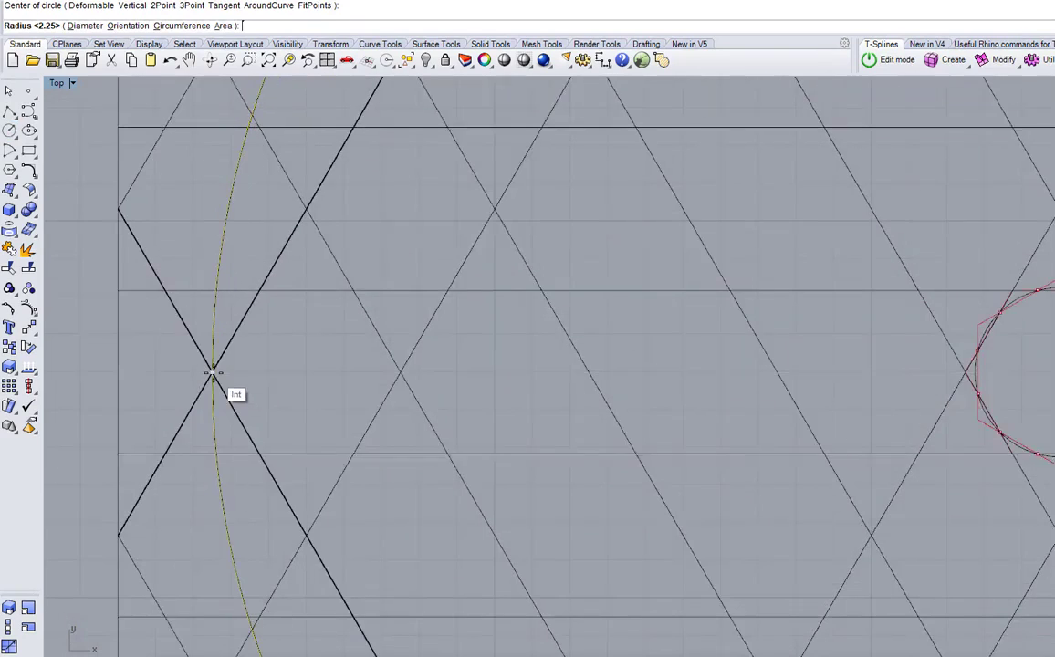
scroll(212, 373, "down", 6)
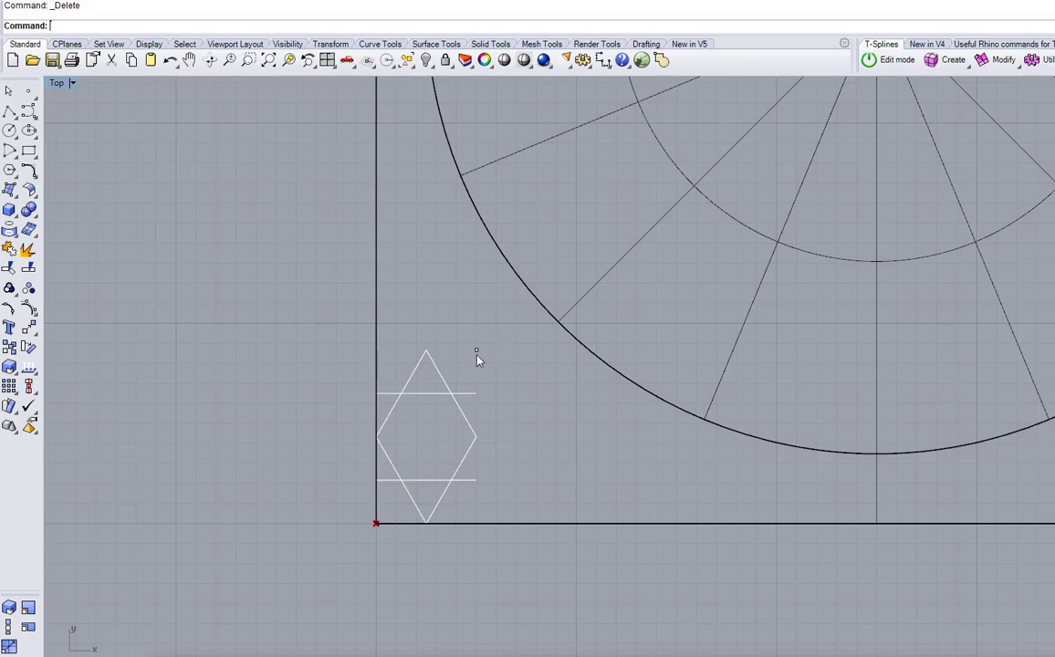
Delete the tile's upper-right corner point and generate a hatch pattern from the tile's diamond and horizontal lines with makeHatch
left_click(476, 353)
key("Delete")
left_click(662, 60)
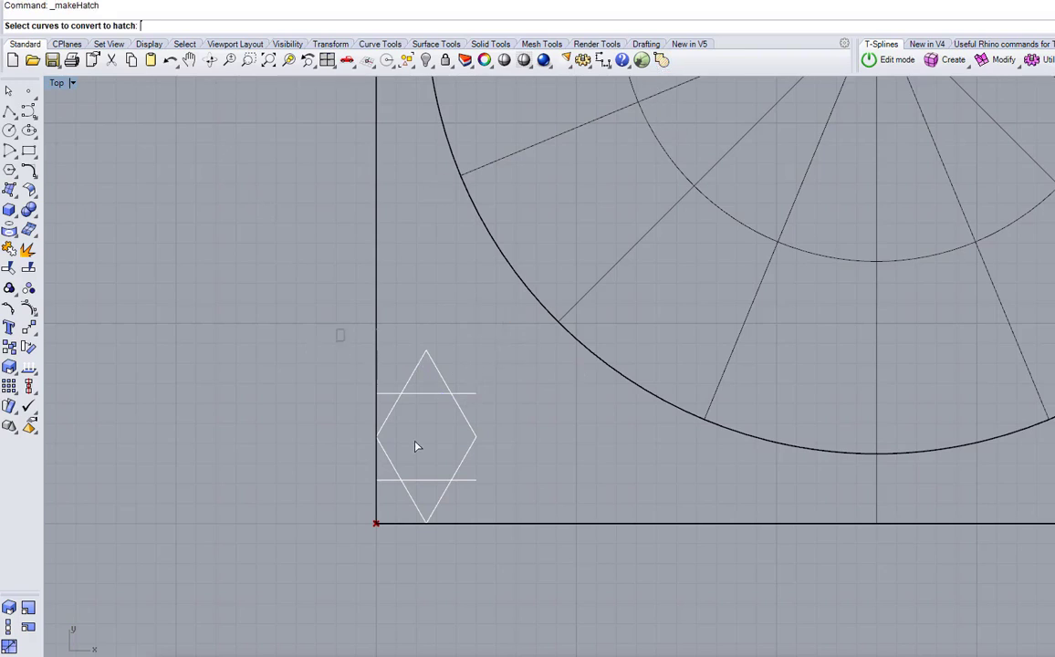
left_click_drag(337, 328, 506, 563)
key("Return")
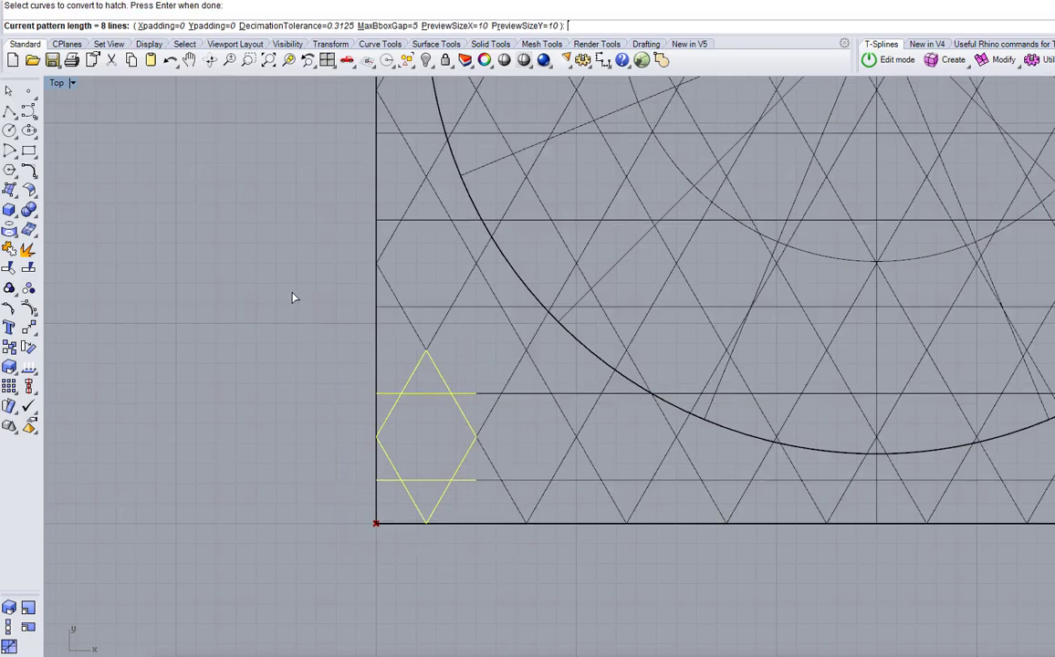
Check the hatch preview, accept the default settings, and save the pattern as h.pat with no description
scroll(270, 394, "down", 5)
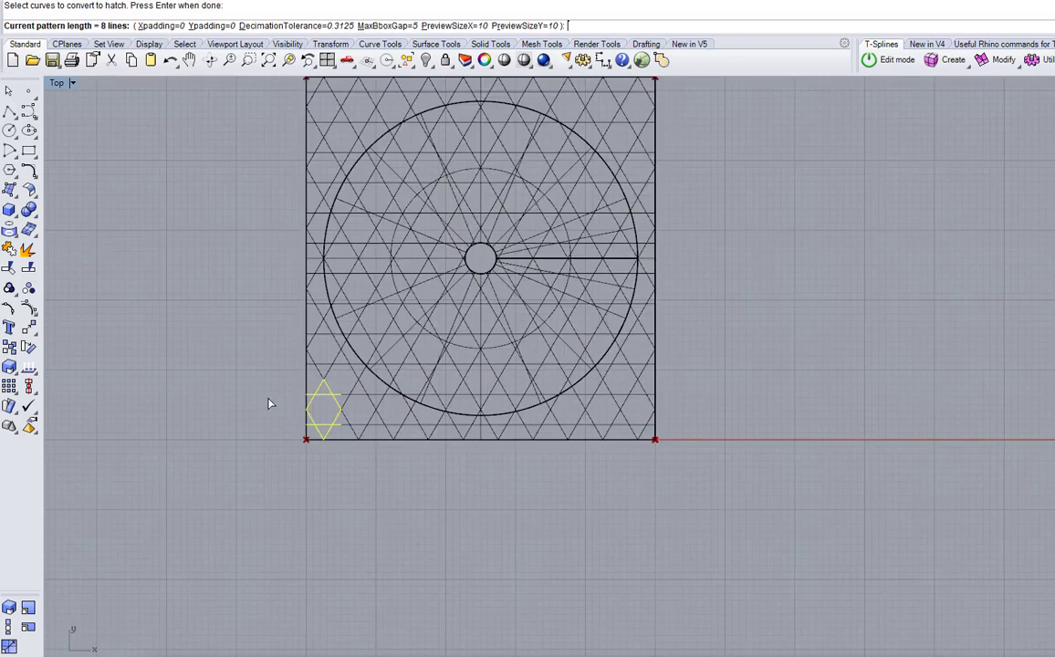
scroll(270, 394, "up", 5)
scroll(271, 394, "down", 5)
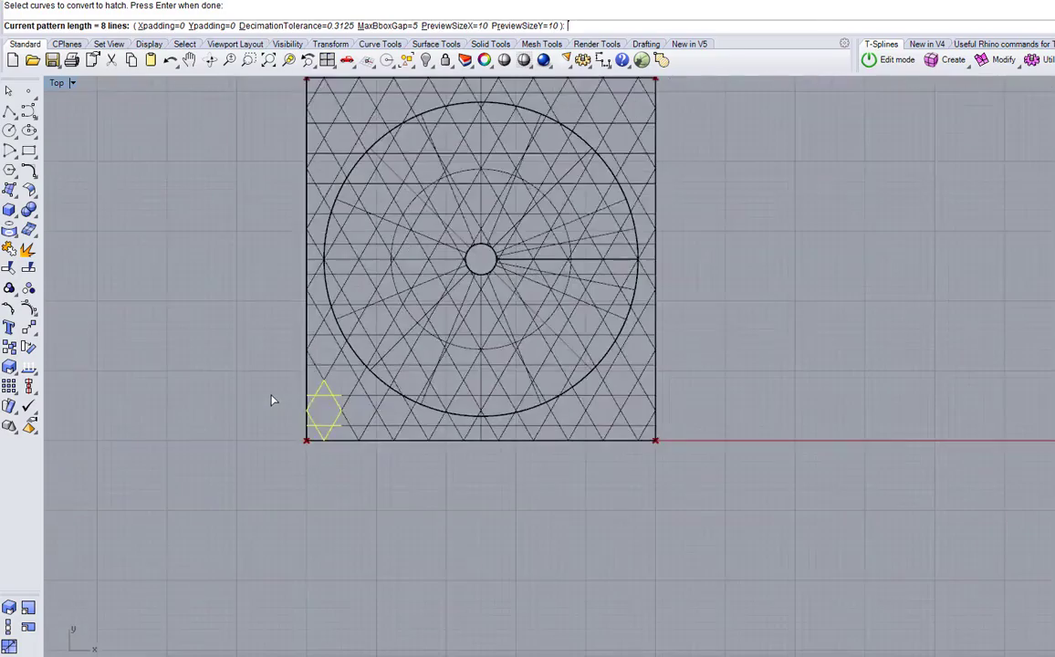
scroll(511, 255, "up", 6)
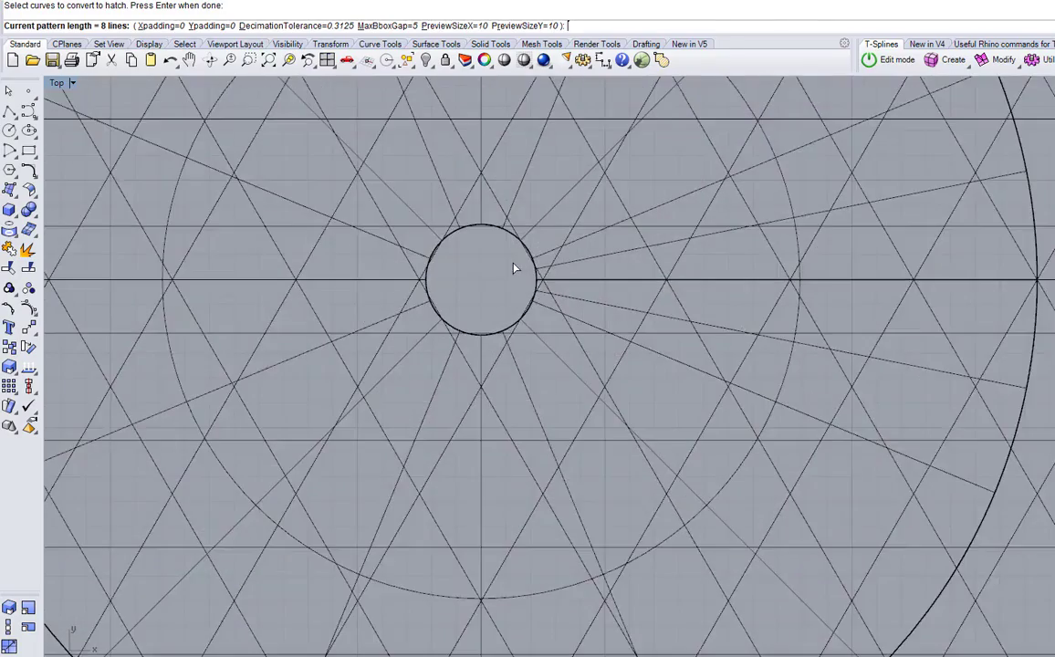
scroll(514, 269, "down", 5)
scroll(245, 452, "up", 5)
key("Return")
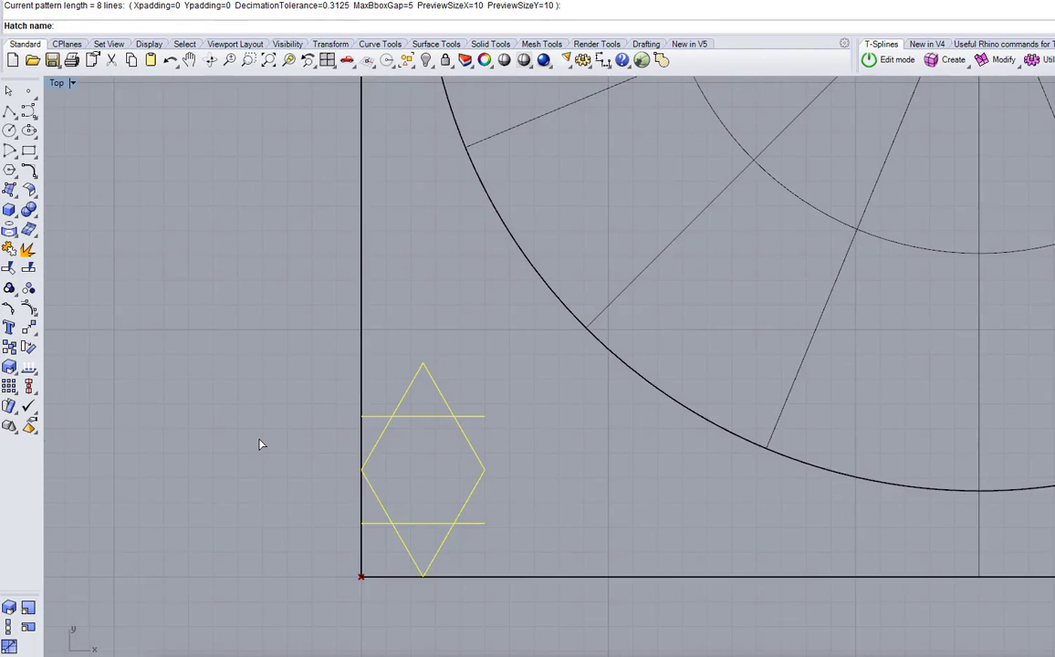
key("Return")
key("Return")
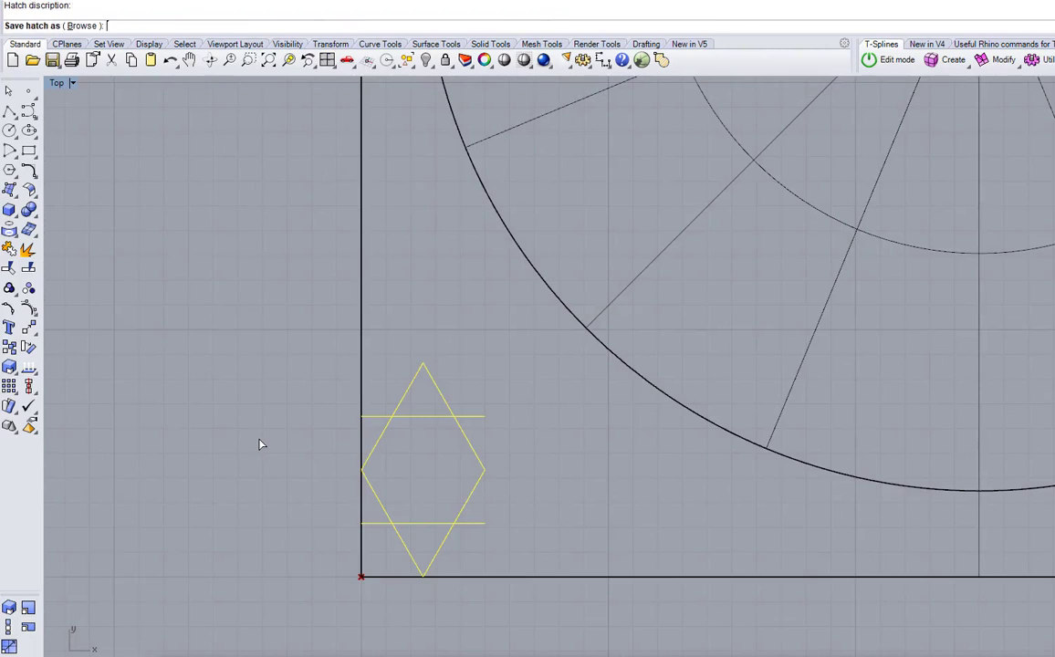
key("Return")
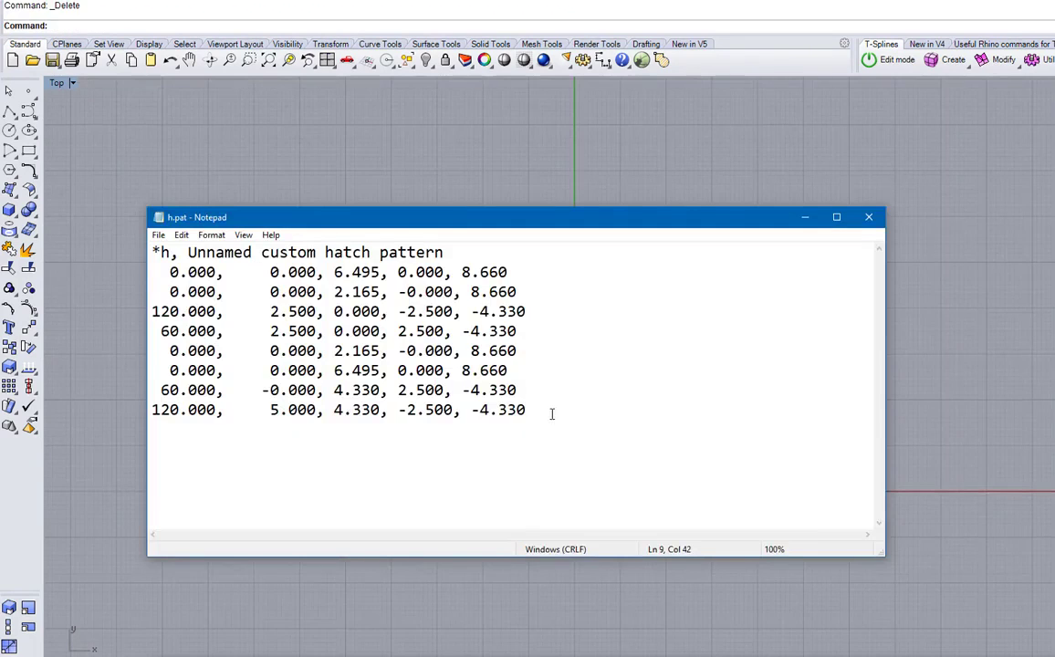
Remove the duplicate definition lines, the first two and the last two, from h.pat, and save and close the file
left_click_drag(551, 415, 115, 399)
key("Delete")
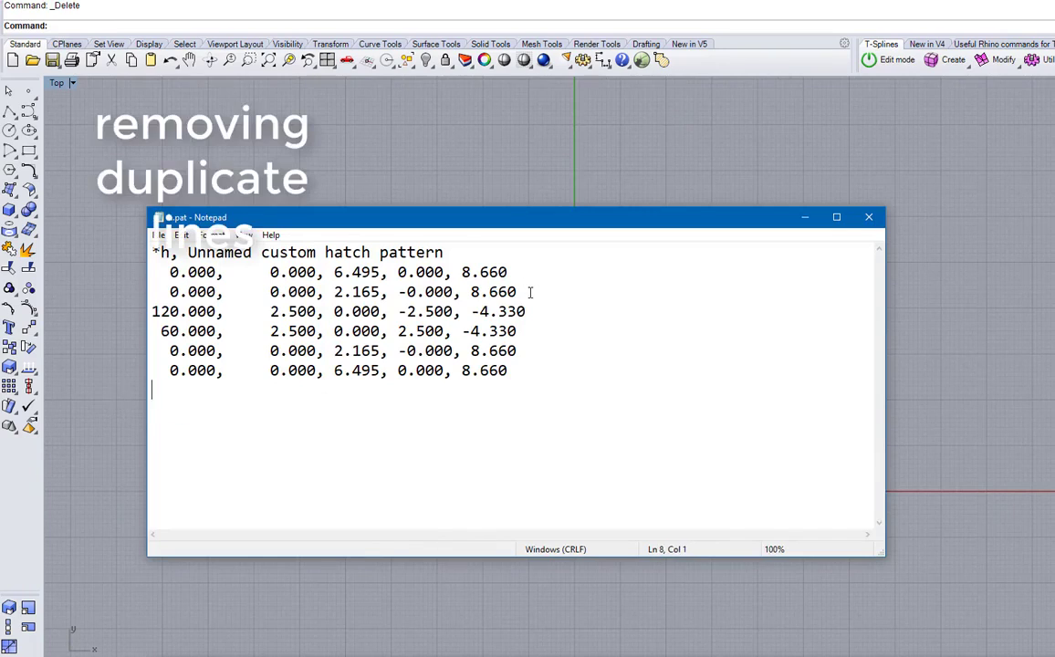
left_click_drag(529, 292, 126, 274)
key("Delete")
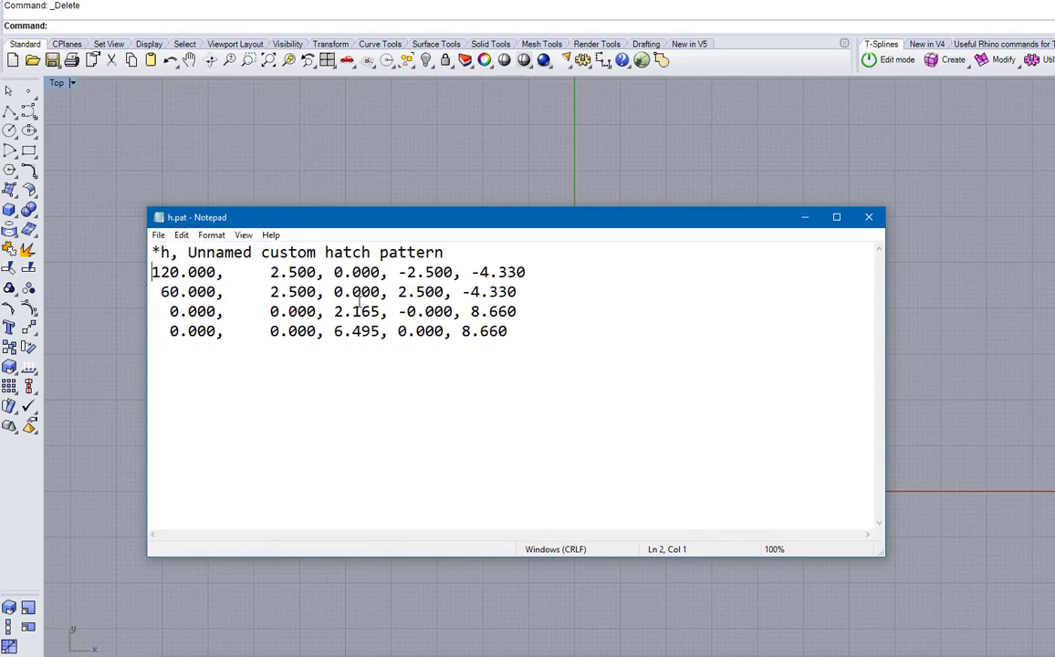
left_click(157, 236)
left_click(178, 284)
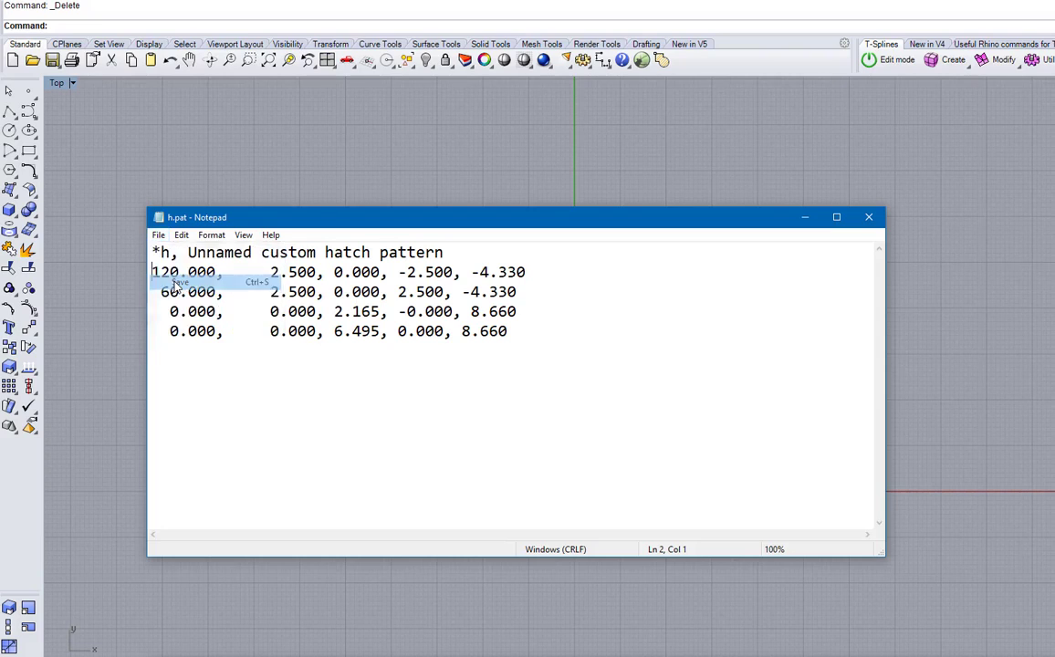
left_click(869, 218)
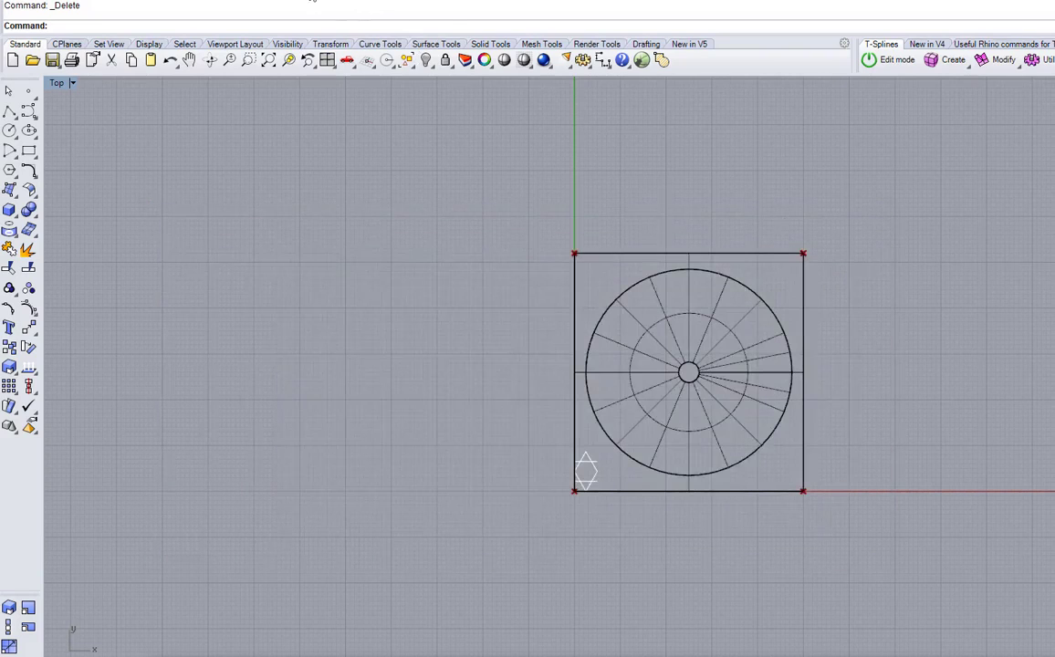
Delete the existing h hatch pattern from the document's hatch list and import the edited h pattern in its place
left_click(312, 2)
left_click(334, 285)
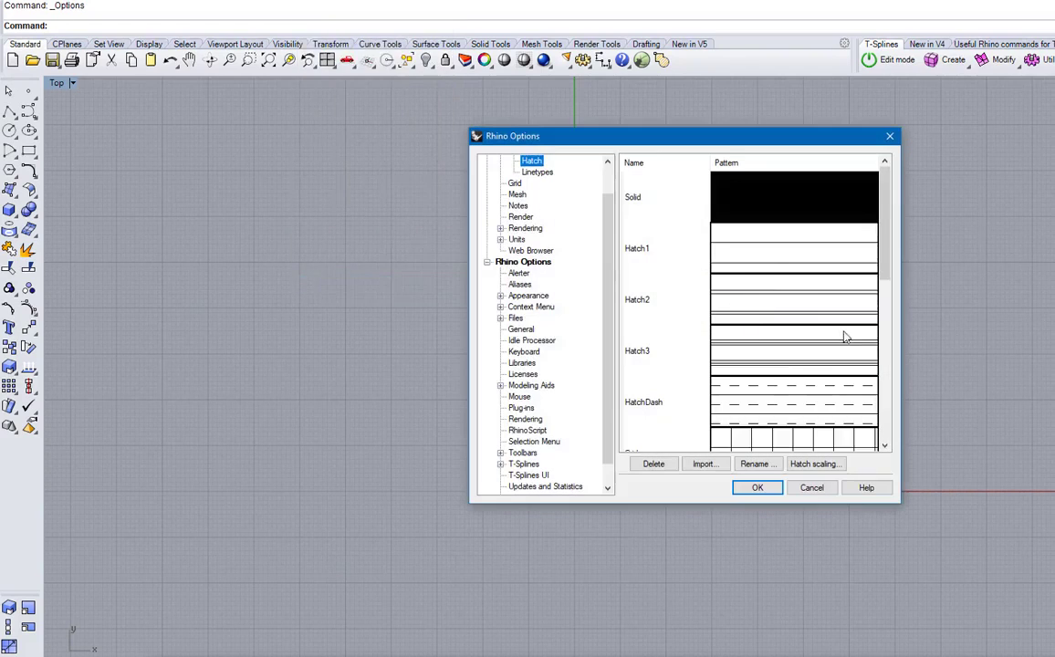
scroll(844, 337, "down", 3)
left_click(748, 407)
left_click(656, 466)
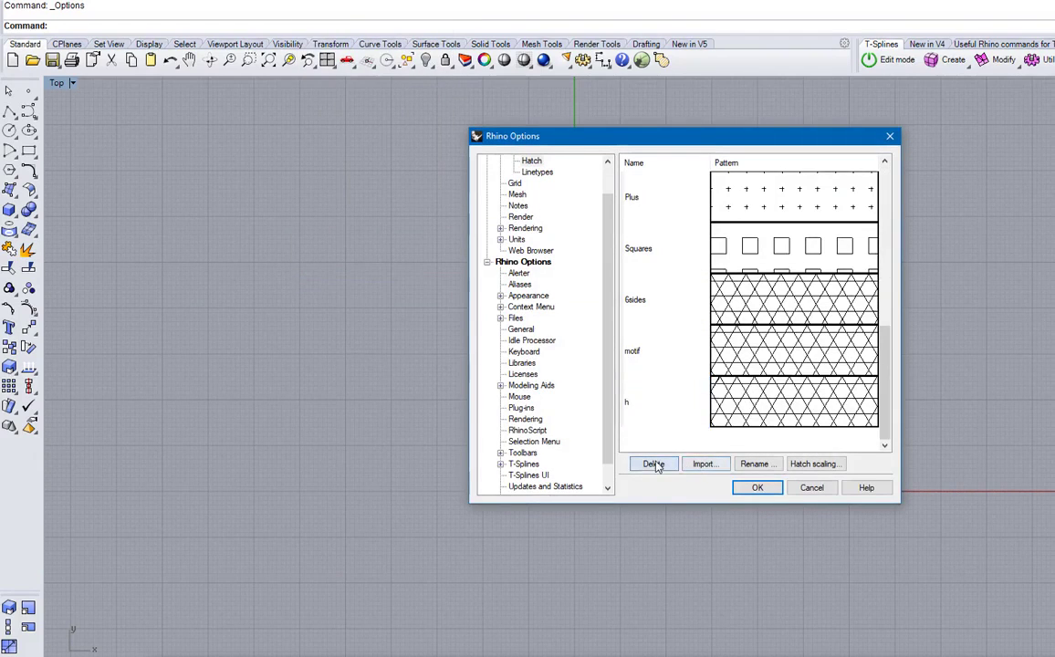
left_click(704, 464)
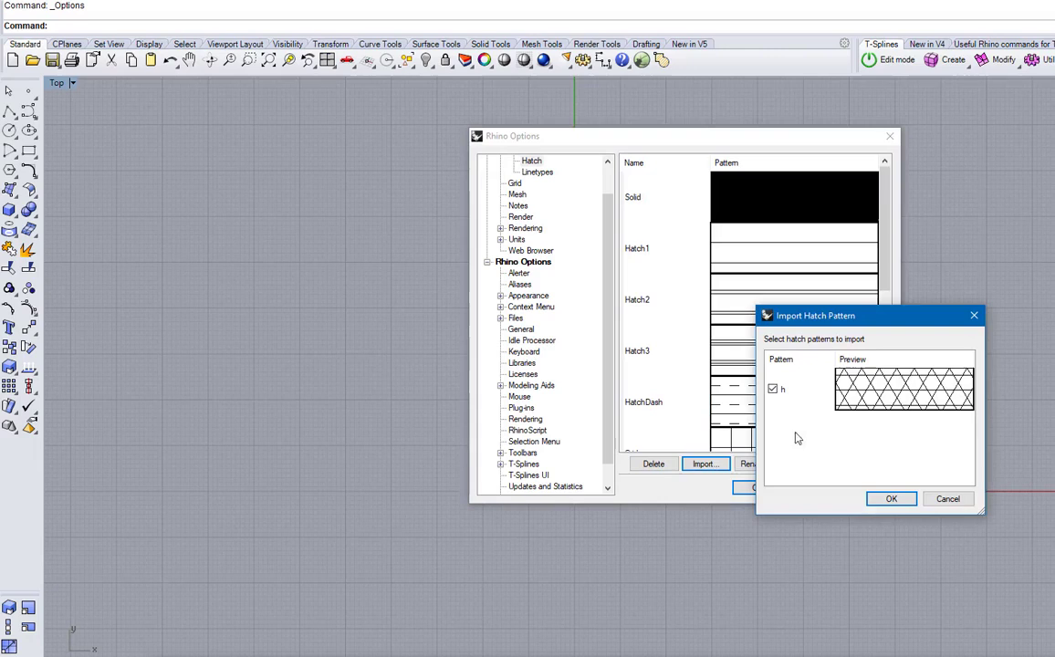
left_click(892, 500)
left_click(753, 488)
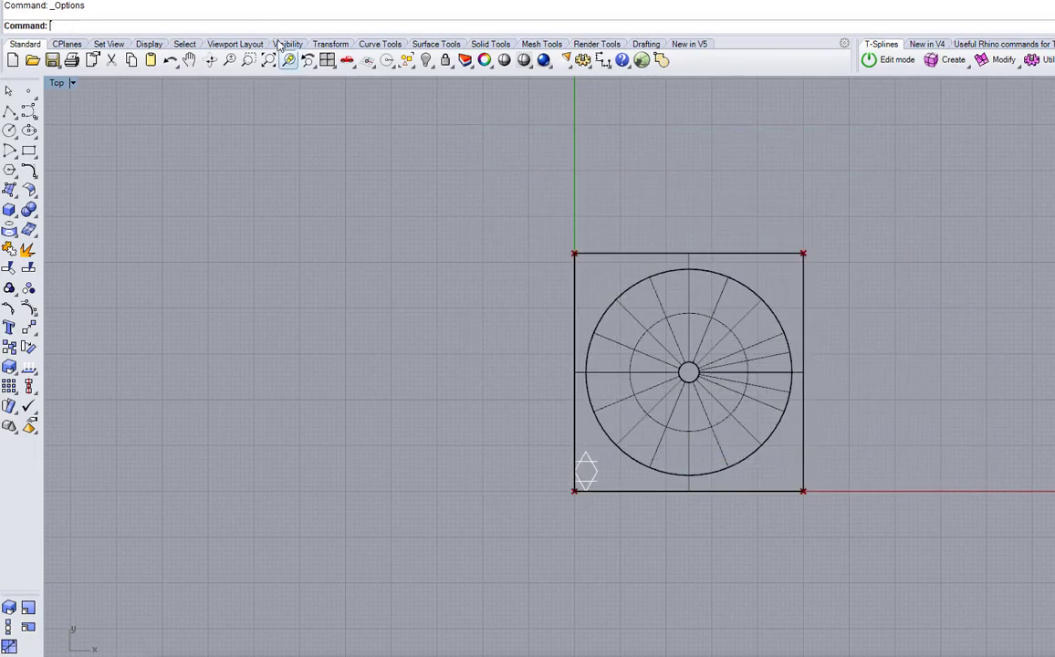
Draw a test rectangle in the empty area beside the column and hatch it with pattern h at rotation 0.0 and scale 1.0
left_click(29, 150)
left_click(141, 161)
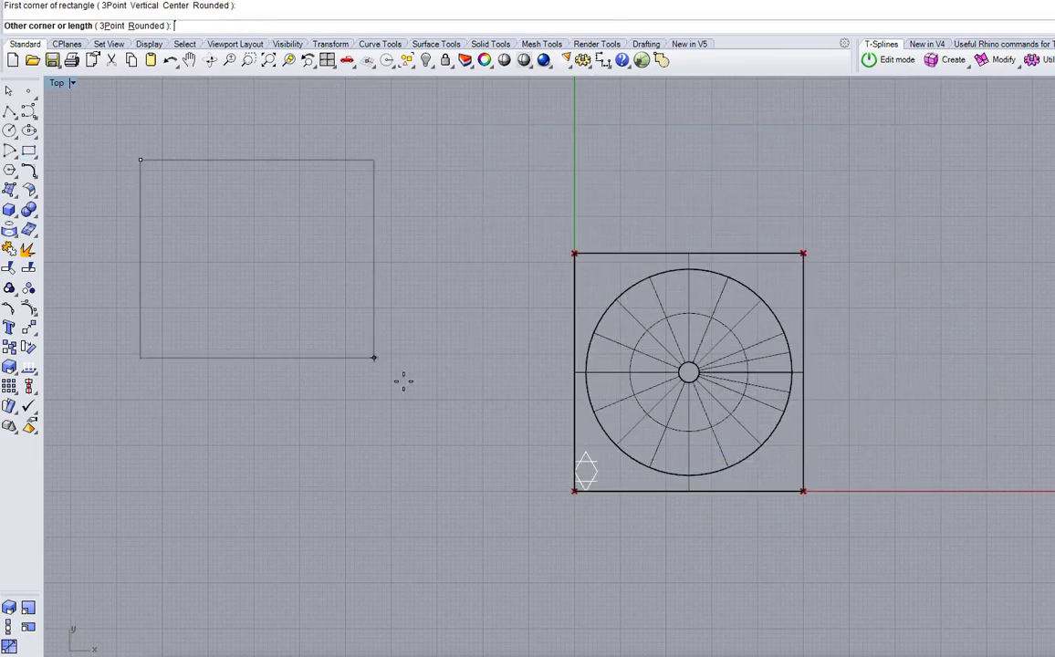
left_click(228, 2)
left_click(274, 219)
left_click(301, 160)
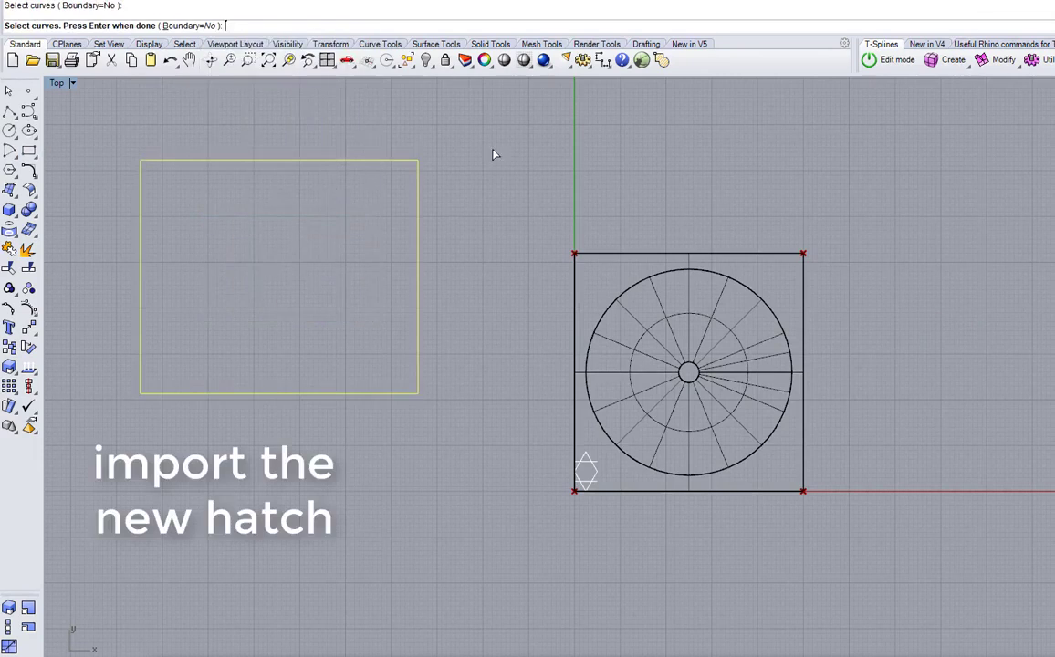
key("Return")
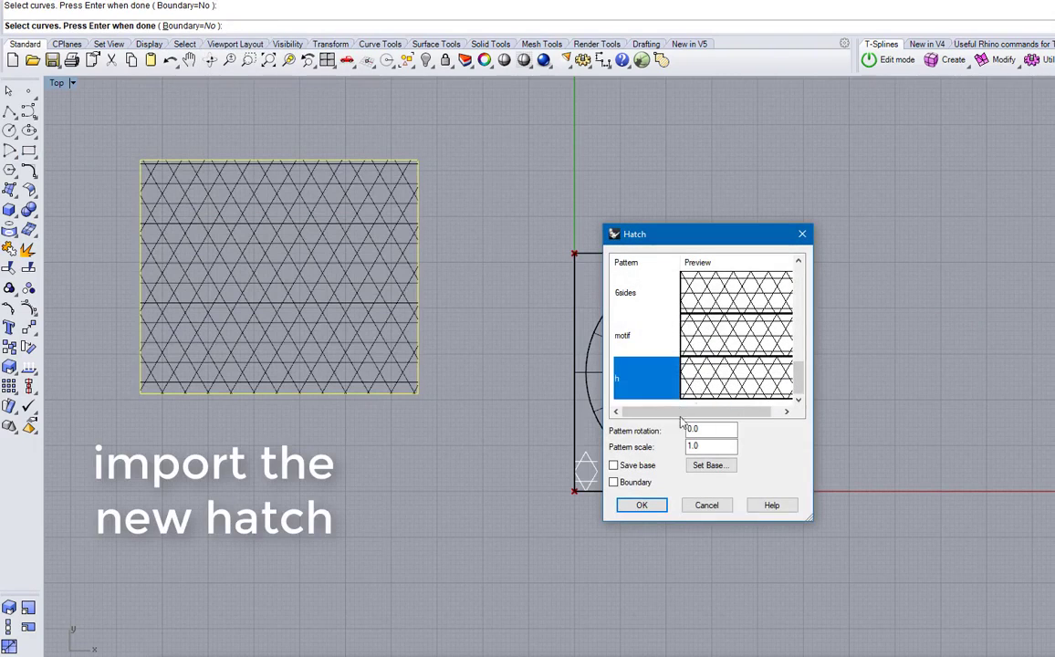
left_click(642, 505)
Delete the test rectangle together with its hatch lines
left_click(183, 292)
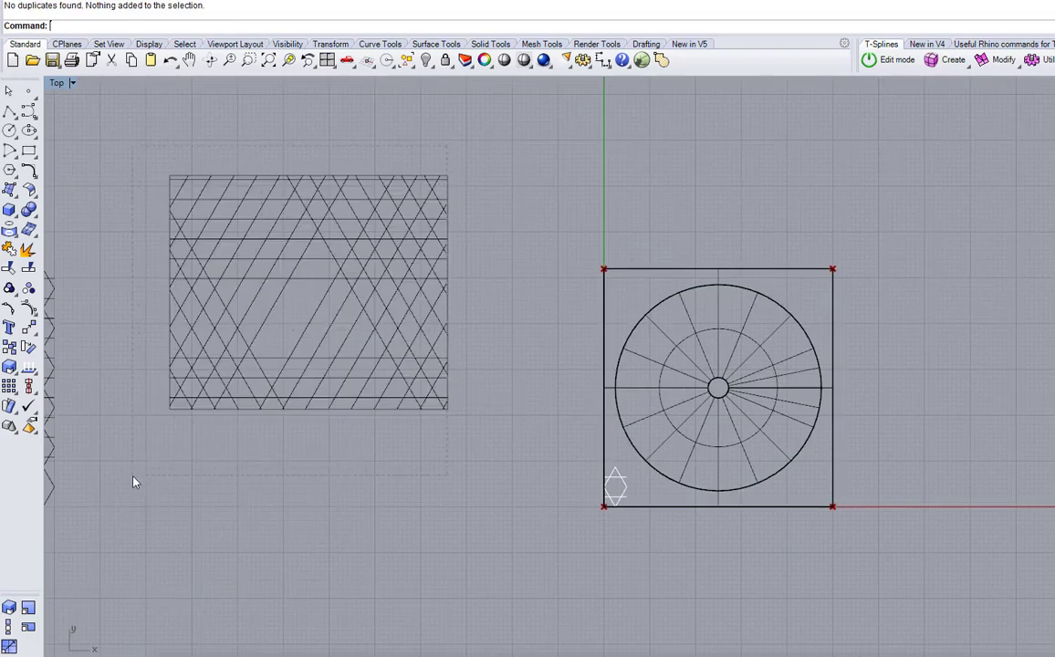
left_click(278, 398)
key("Delete")
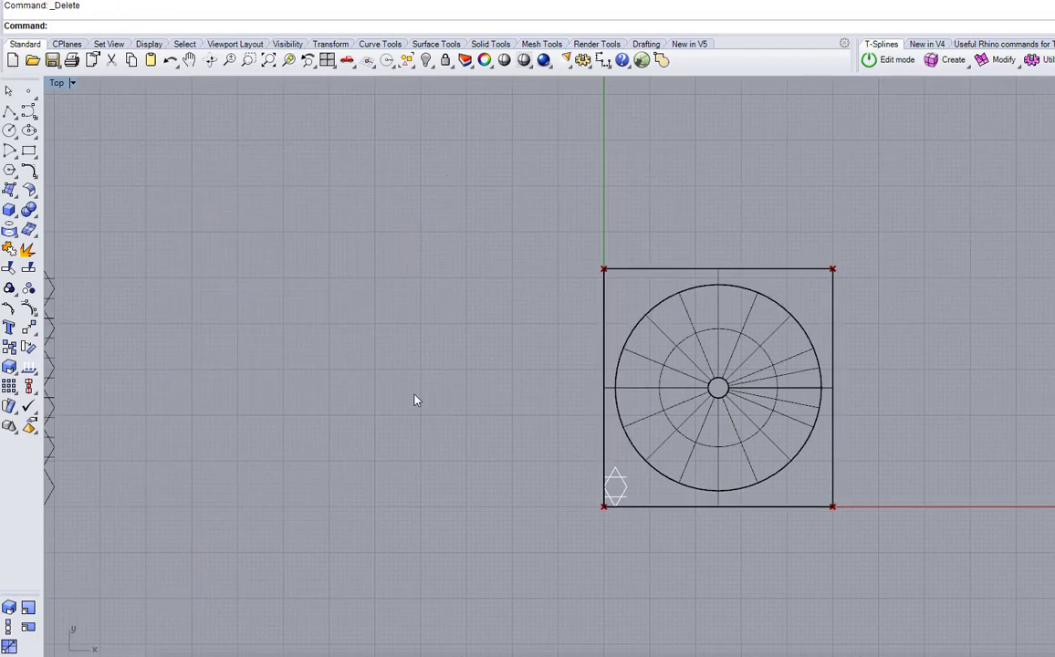
Hide the diamond and horizontal lines of the grid tile at the square's lower-left corner
right_click_drag(536, 419, 413, 382)
scroll(470, 429, "up", 5)
left_click_drag(417, 426, 608, 592)
middle_click(374, 414)
left_click(294, 410)
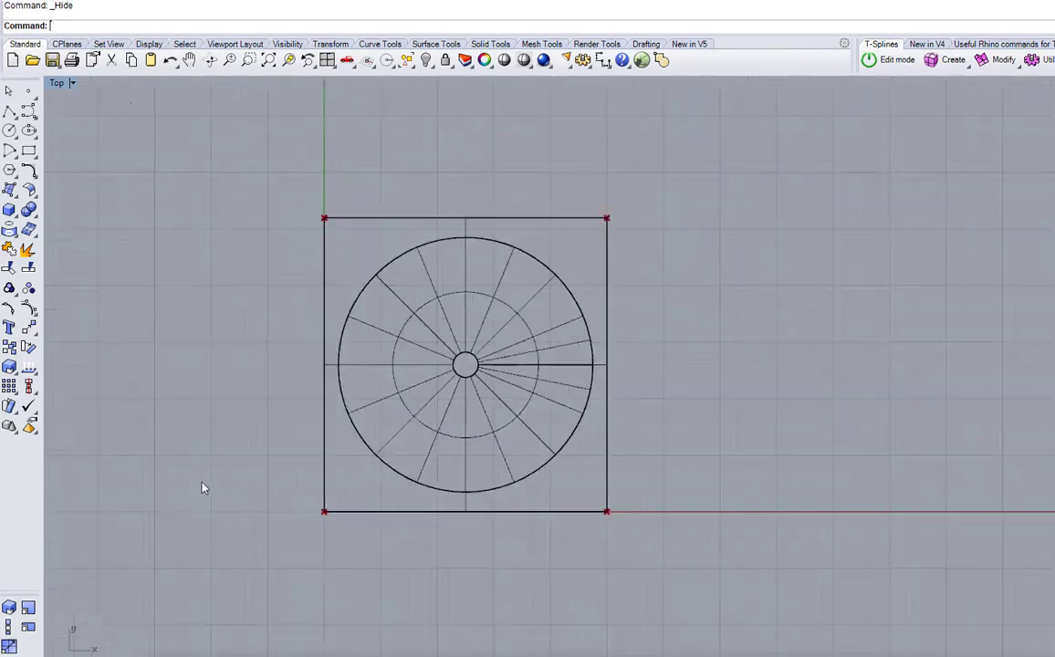
Hatch the column's square boundary curve with pattern h at rotation 0.0 and scale 1.0
left_click(611, 481)
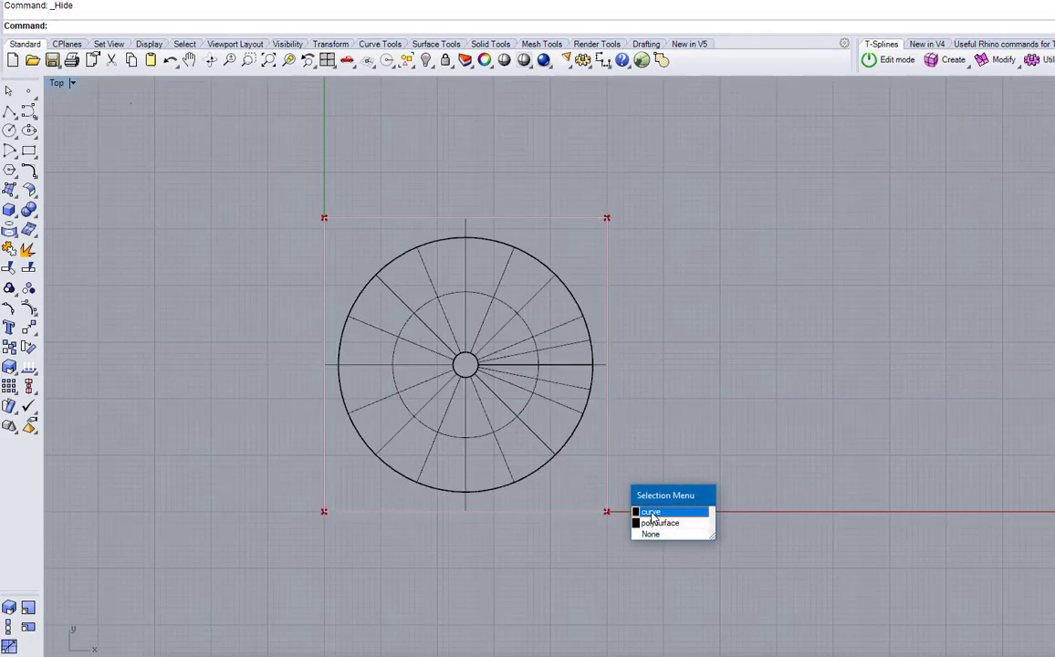
left_click(633, 508)
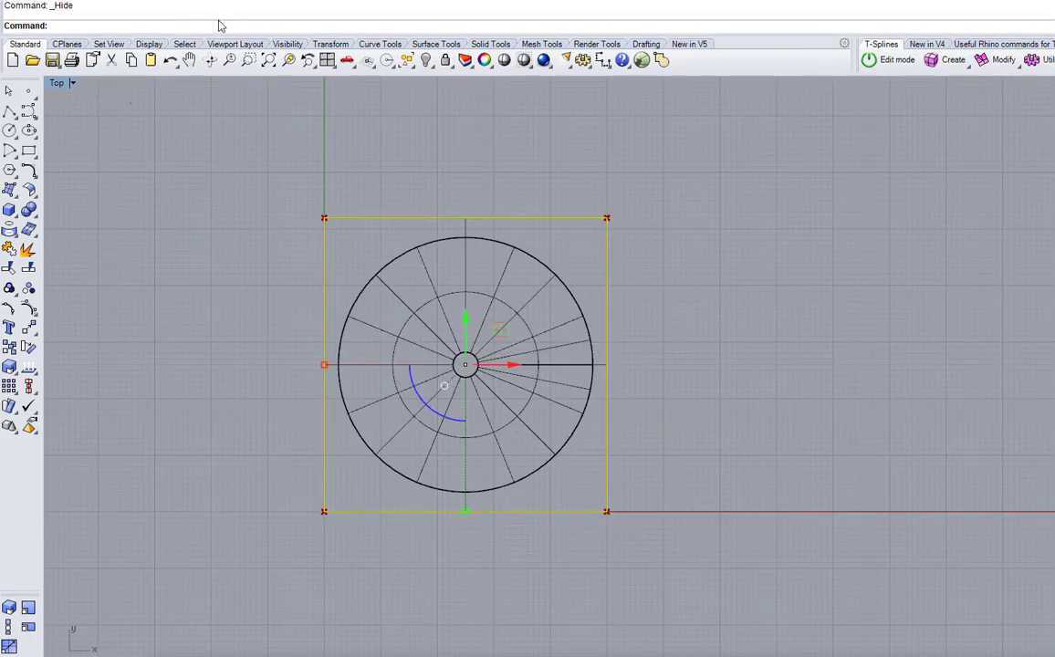
left_click(193, 187)
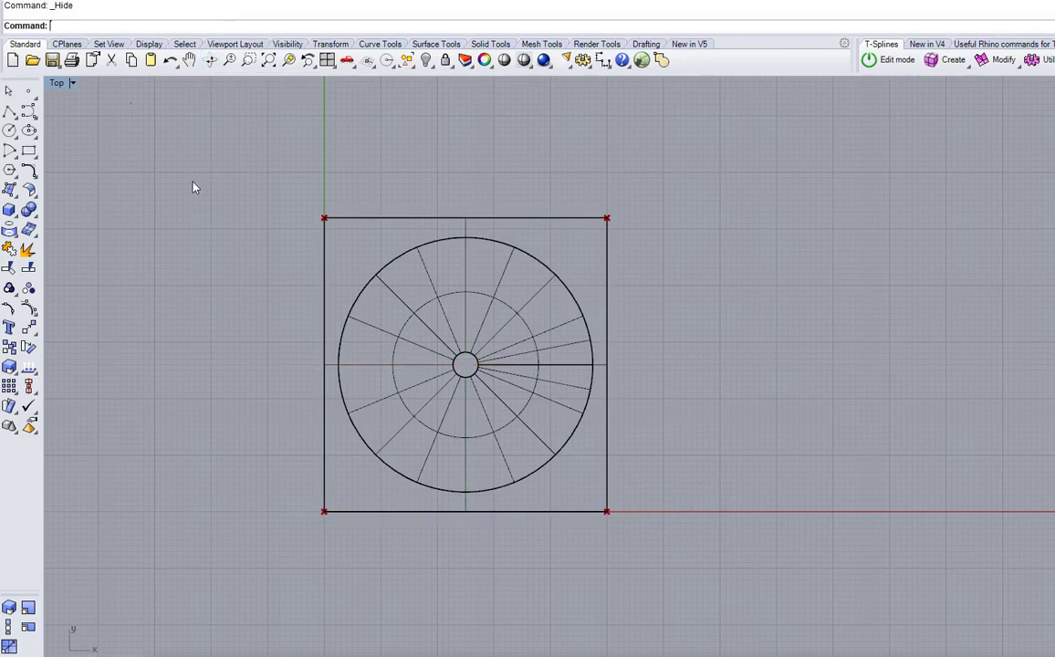
left_click(609, 431)
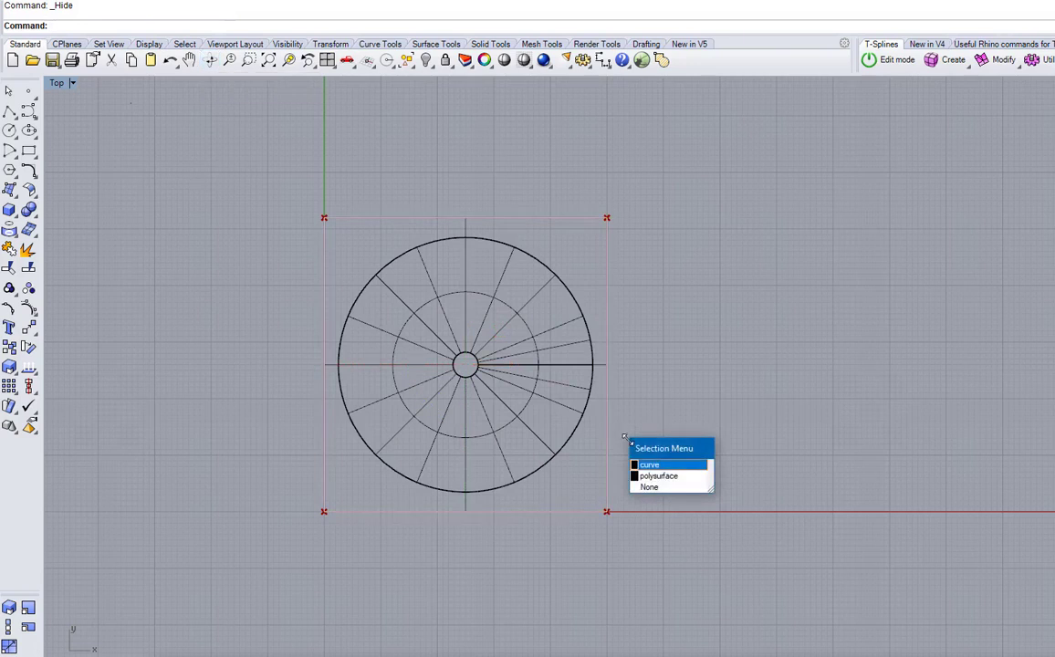
left_click(634, 459)
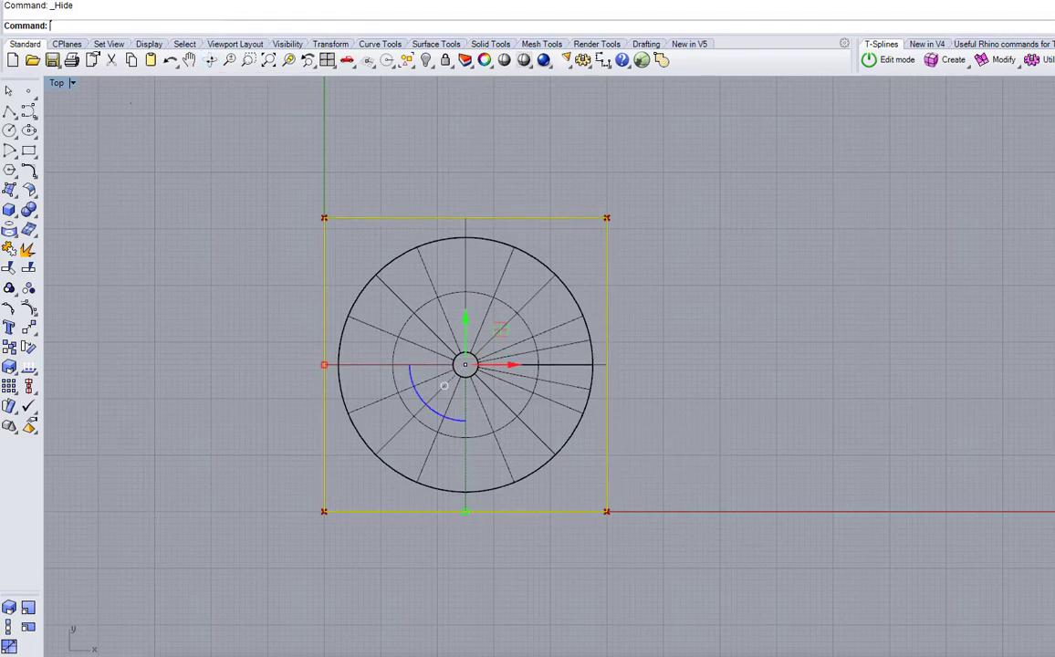
left_click(240, 2)
left_click(290, 219)
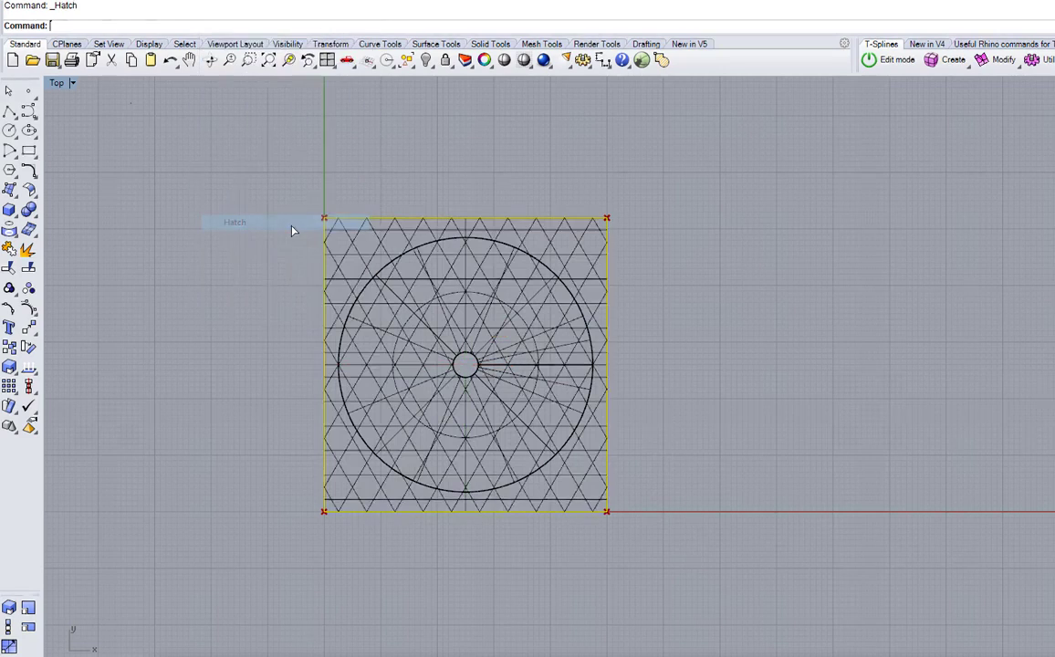
left_click(630, 376)
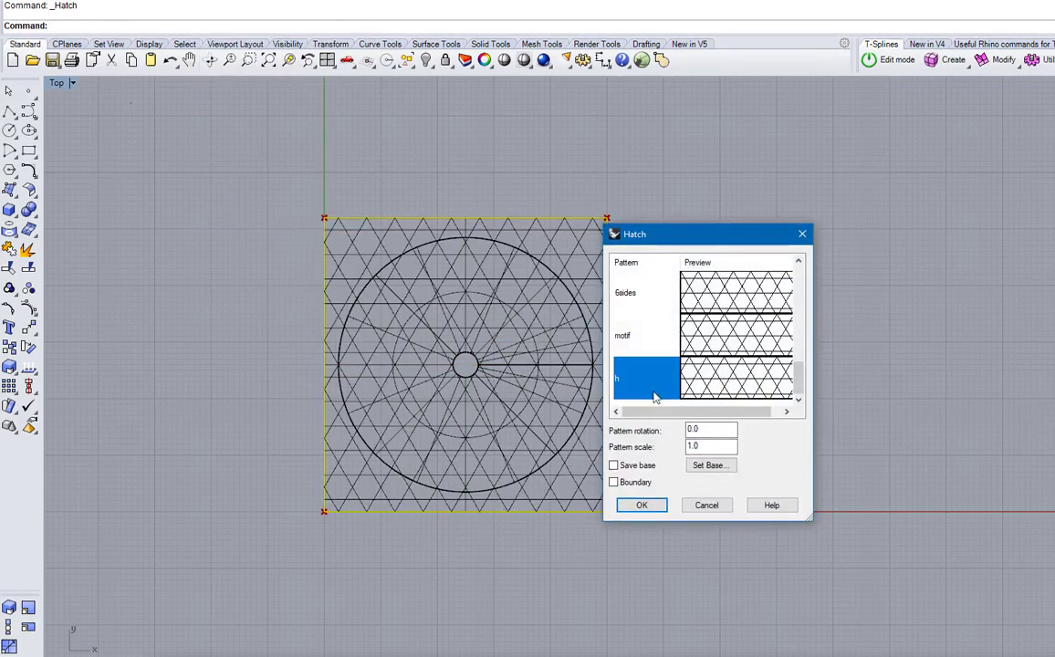
double_click(713, 446)
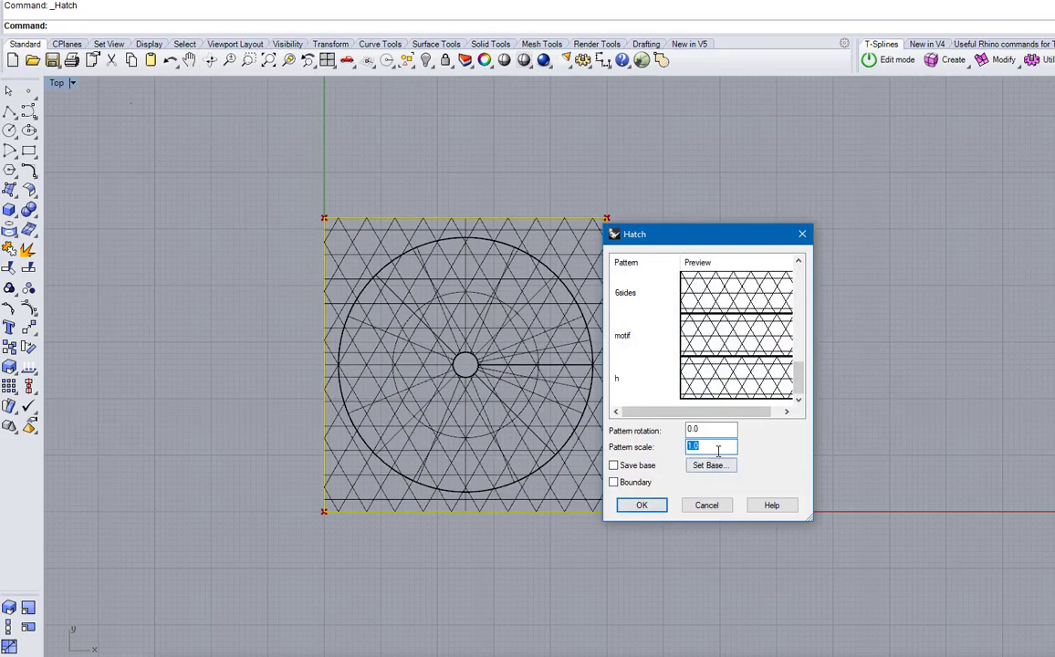
left_click(641, 505)
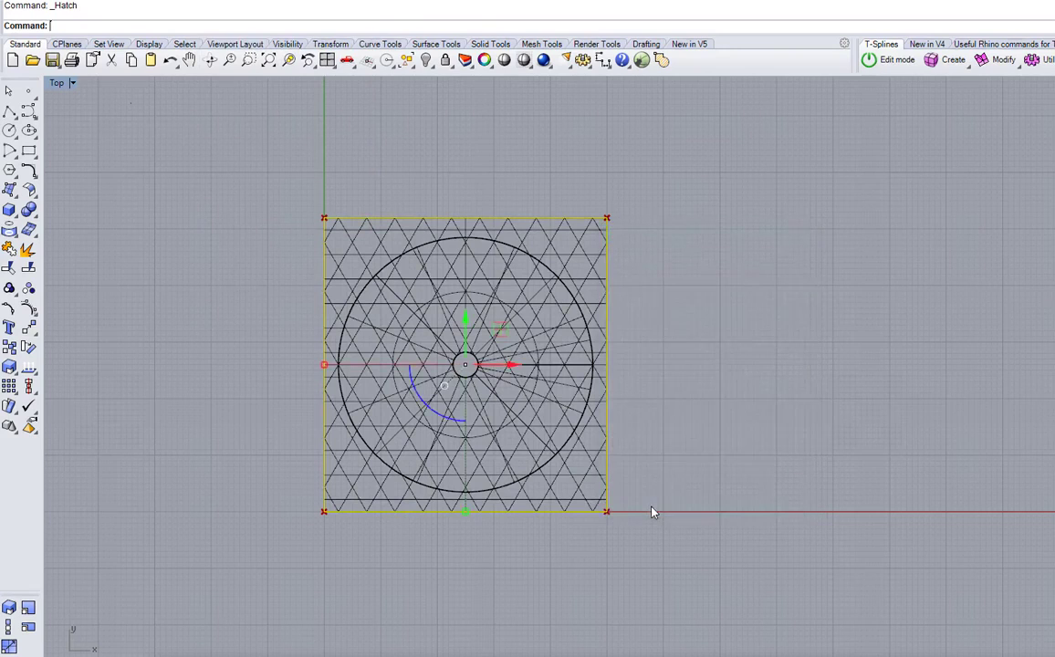
Copy the small column base circle of the separate curve set vertically up to the level where the column shaft meets the funnel
double_click(55, 85)
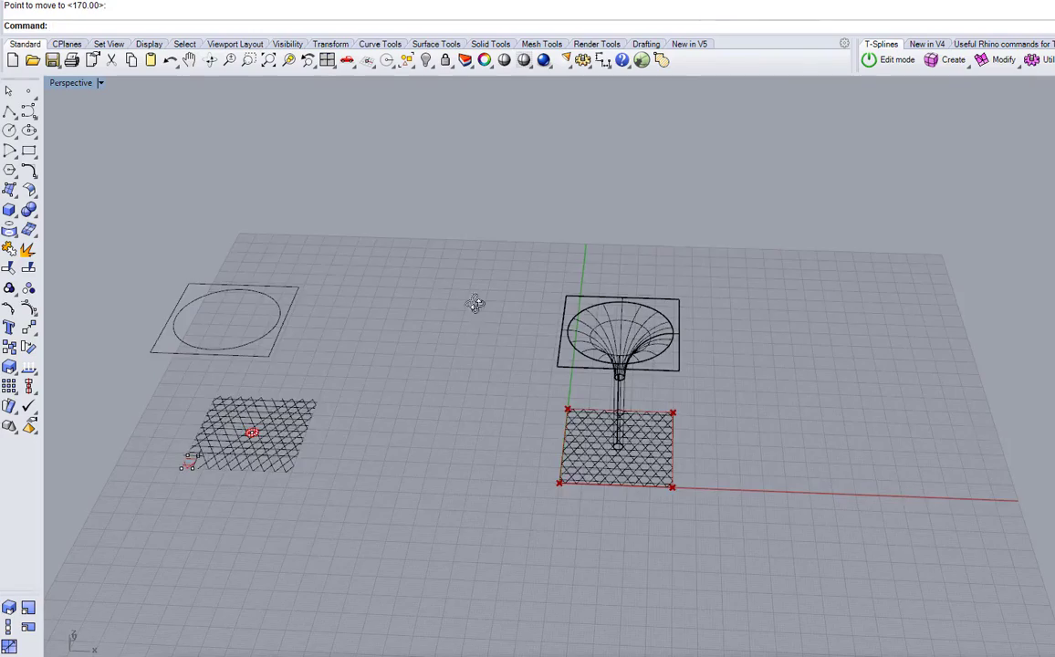
mouse_move(473, 301)
right_mouse_down()
mouse_move(466, 279)
mouse_move(462, 310)
right_mouse_up()
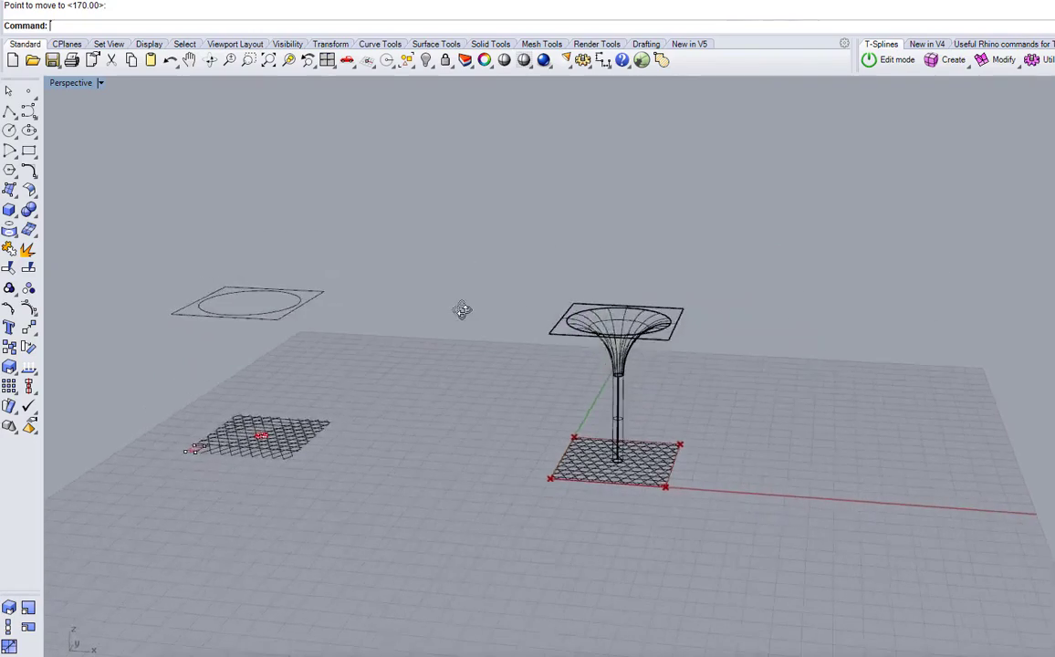
scroll(276, 456, "up", 10)
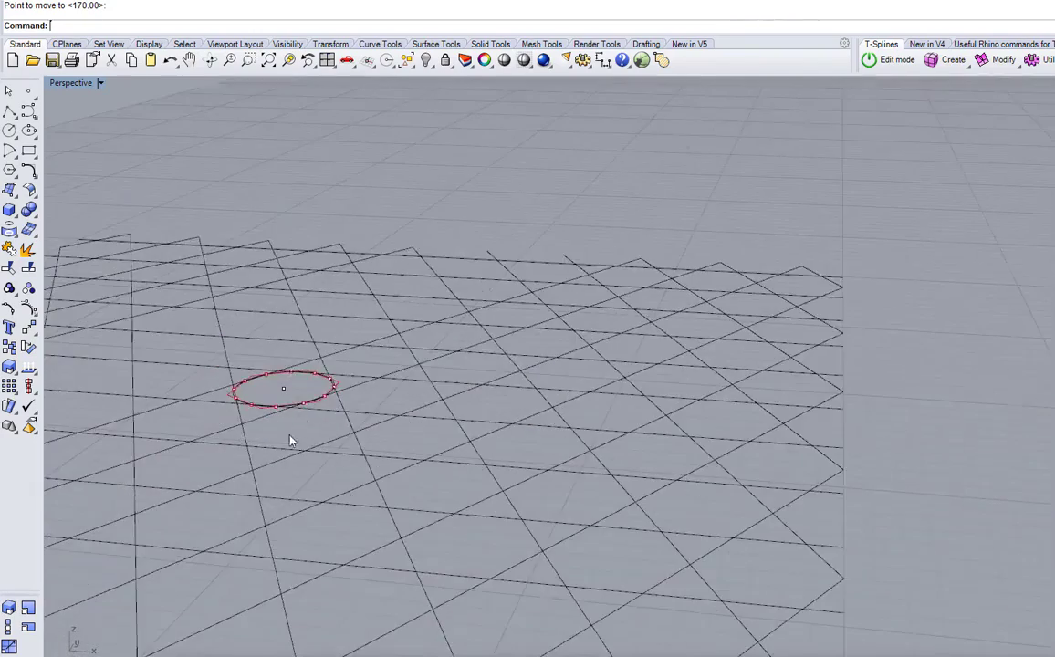
left_click(293, 407)
left_click(332, 439)
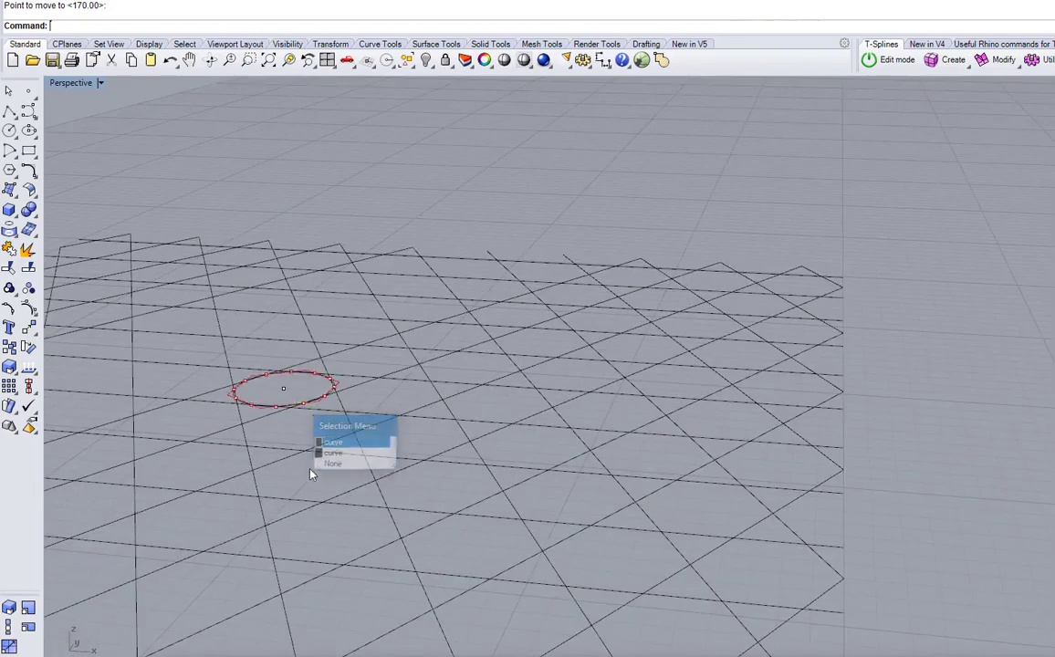
scroll(305, 472, "down", 10)
scroll(300, 479, "down", 3)
double_click(73, 83)
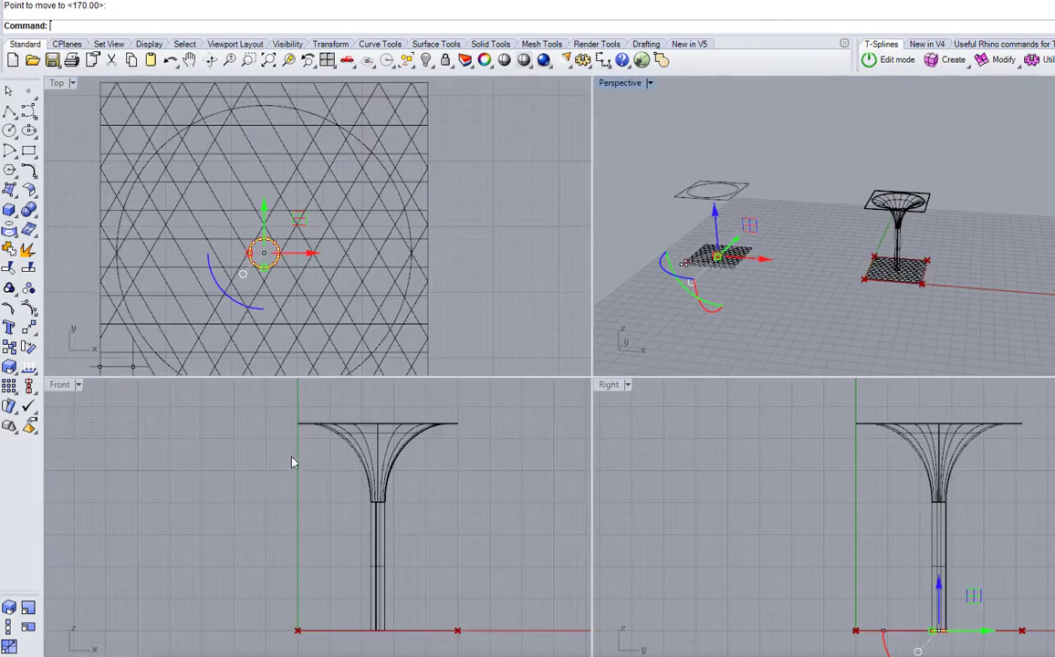
scroll(283, 447, "down", 3)
scroll(141, 520, "up", 4)
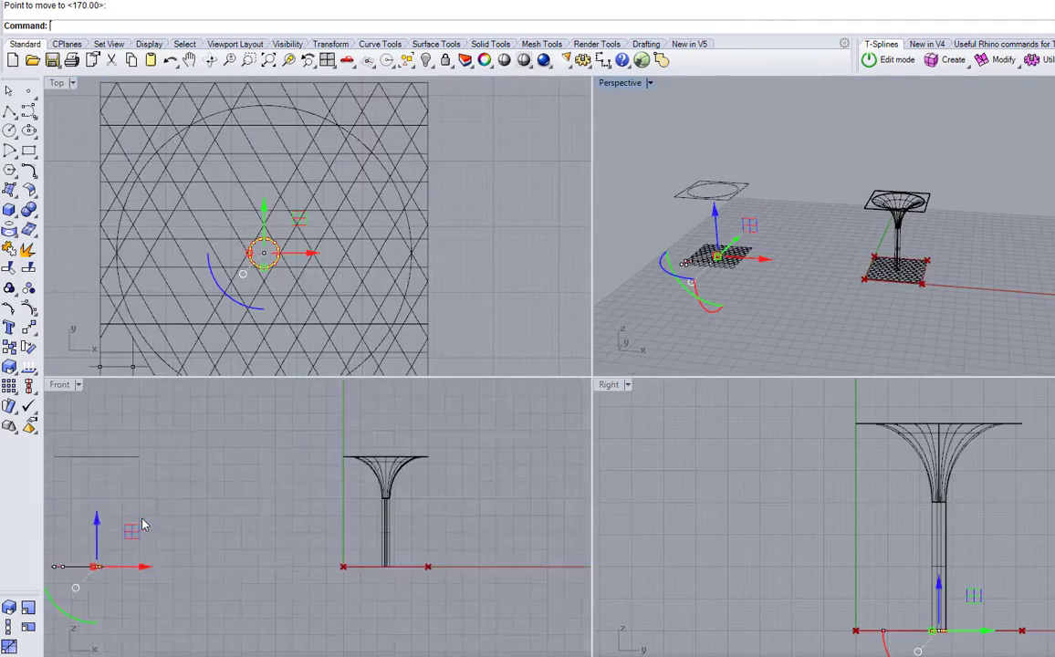
left_click(11, 348)
left_click(199, 596)
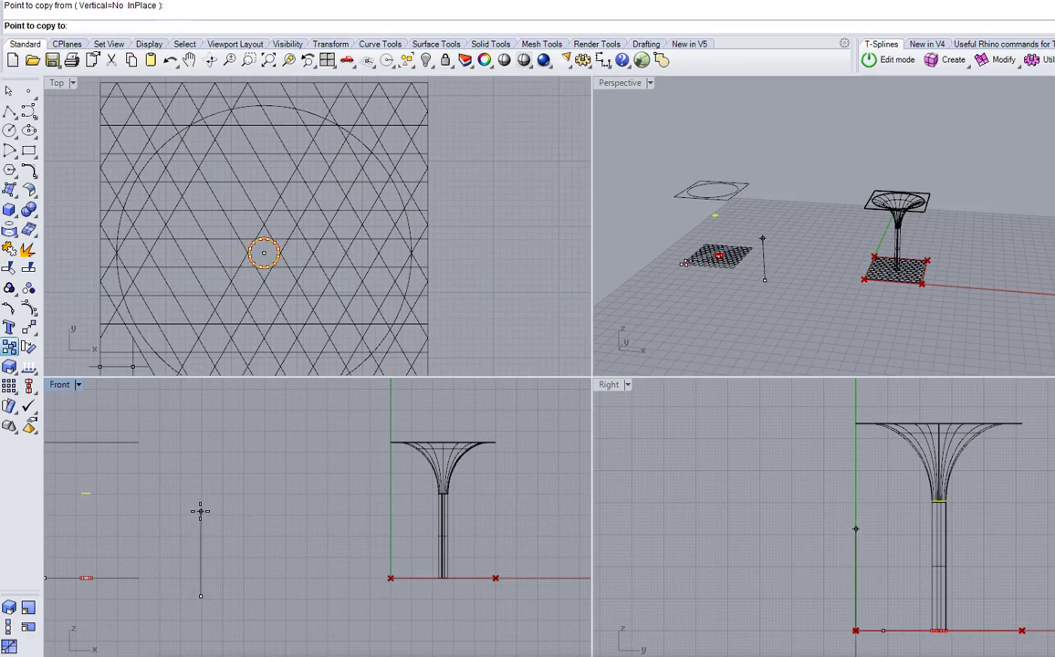
left_click(200, 509)
key("Return")
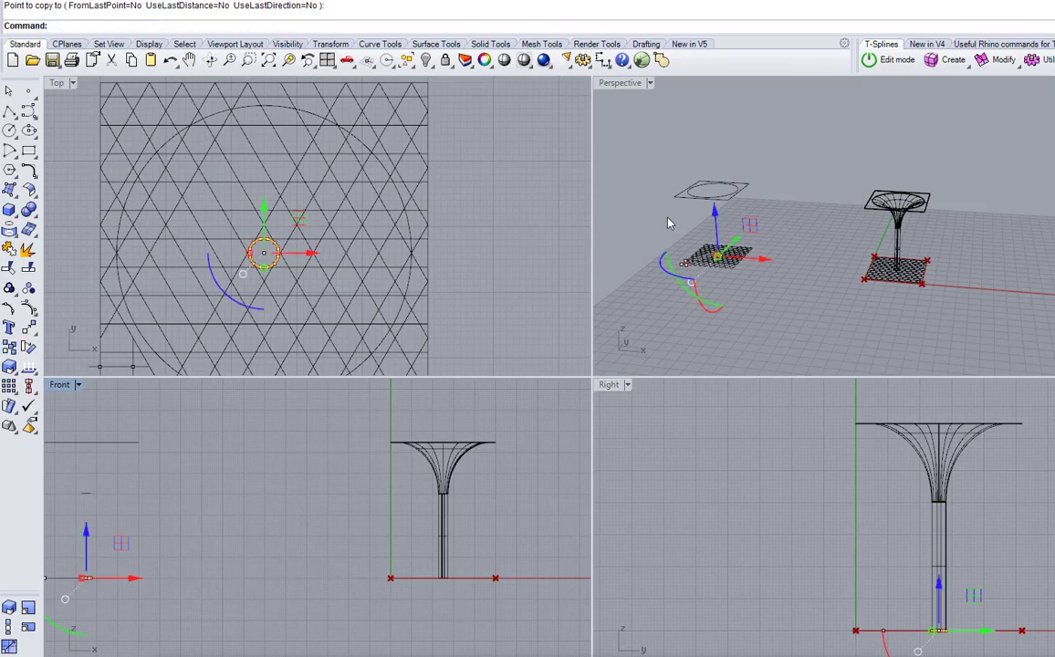
Create a planar surface between the raised square and its large circle, and show the perspective view shaded
double_click(623, 83)
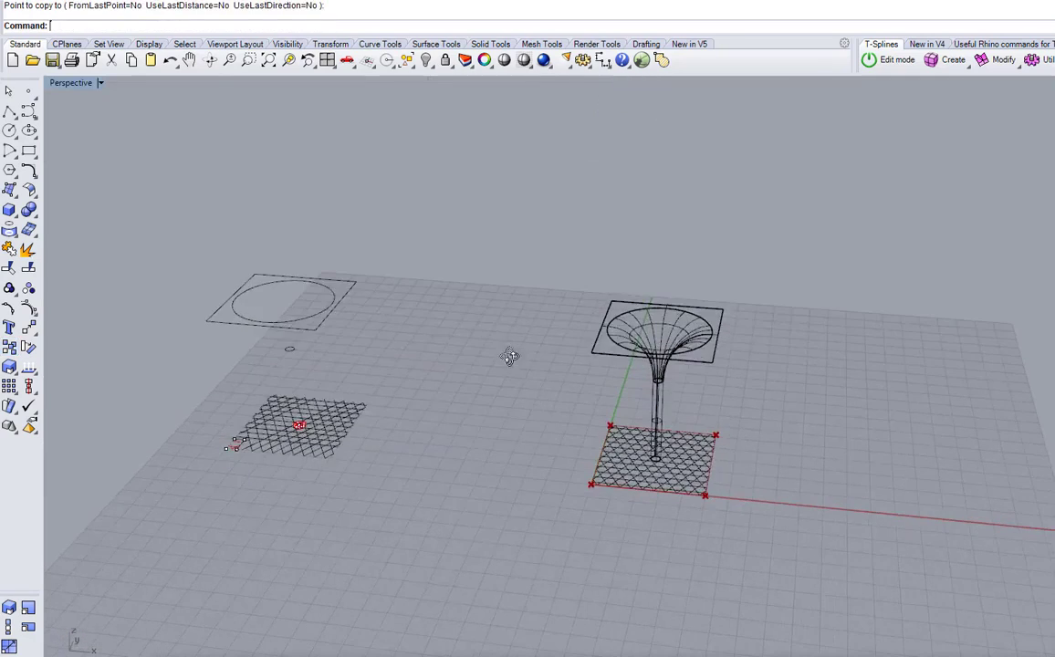
scroll(395, 348, "up", 5)
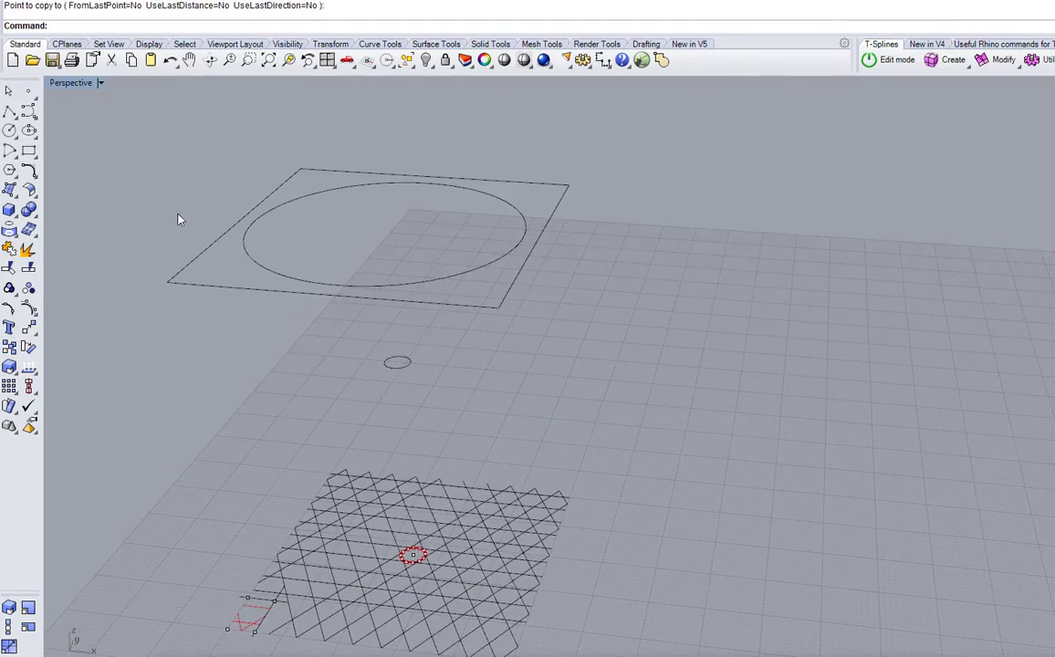
left_click(9, 189)
left_click(62, 182)
left_click(235, 234)
key("Return")
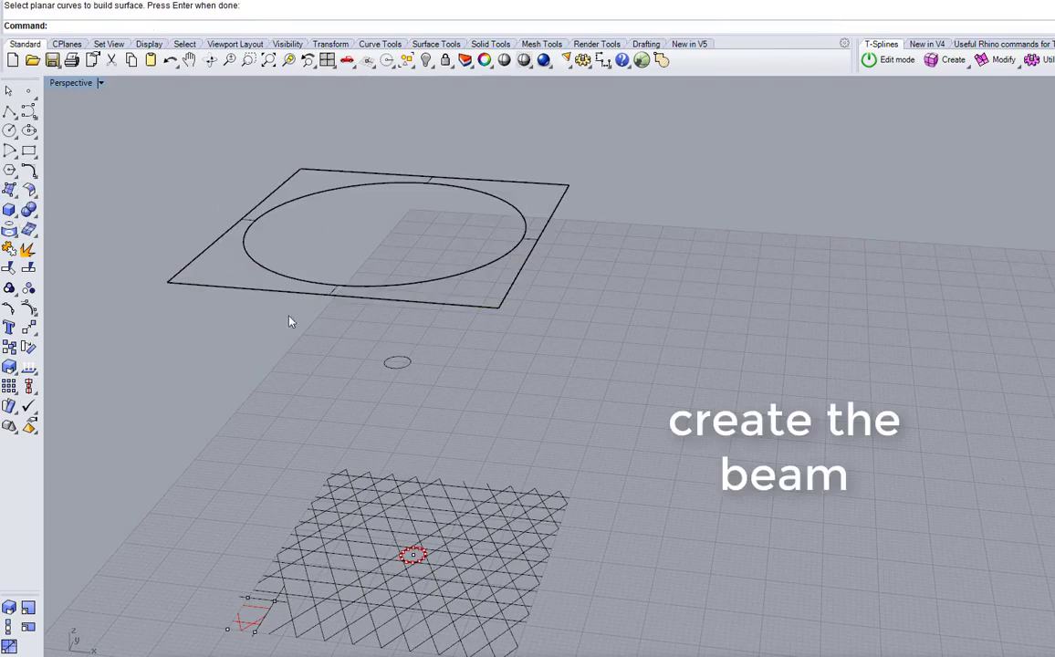
middle_click(639, 247)
left_click(638, 247)
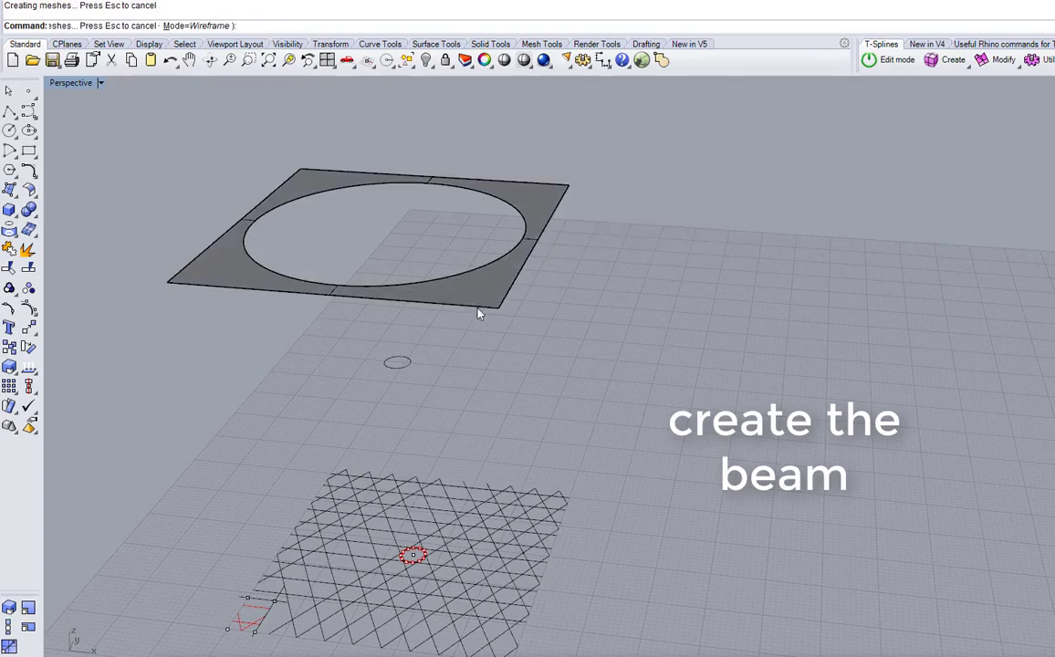
Extrude the small column base circle straight up to the raised small circle as an open tube to form the shaft
mouse_move(478, 311)
right_mouse_down()
mouse_move(437, 285)
mouse_move(389, 296)
right_mouse_up()
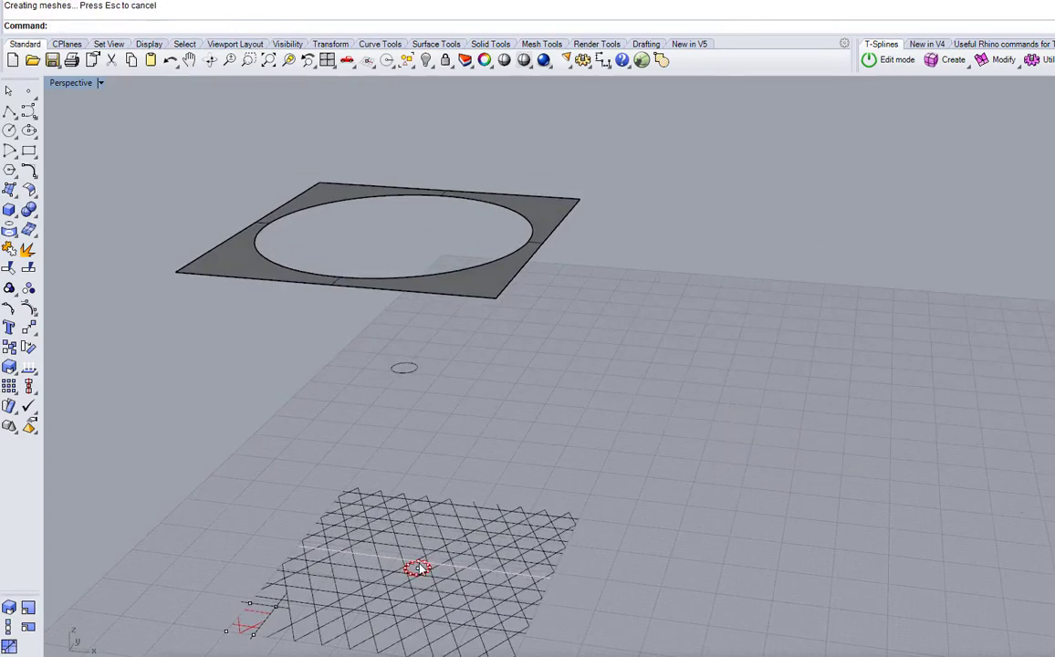
left_click(468, 602)
left_click(459, 623)
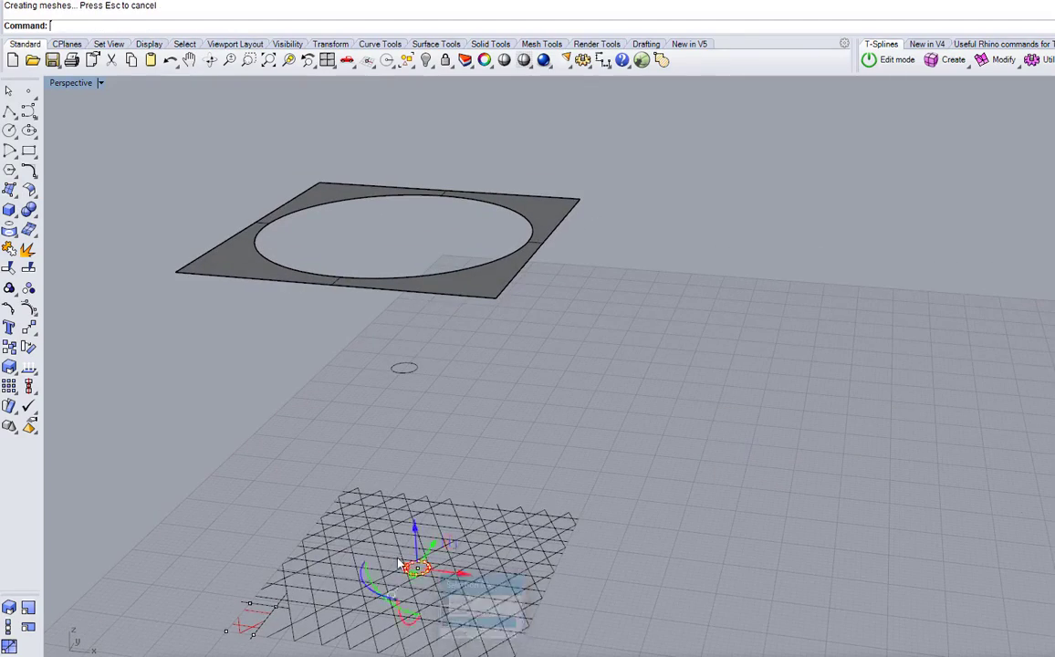
scroll(461, 570, "up", 5)
scroll(444, 585, "up", 3)
scroll(391, 548, "down", 6)
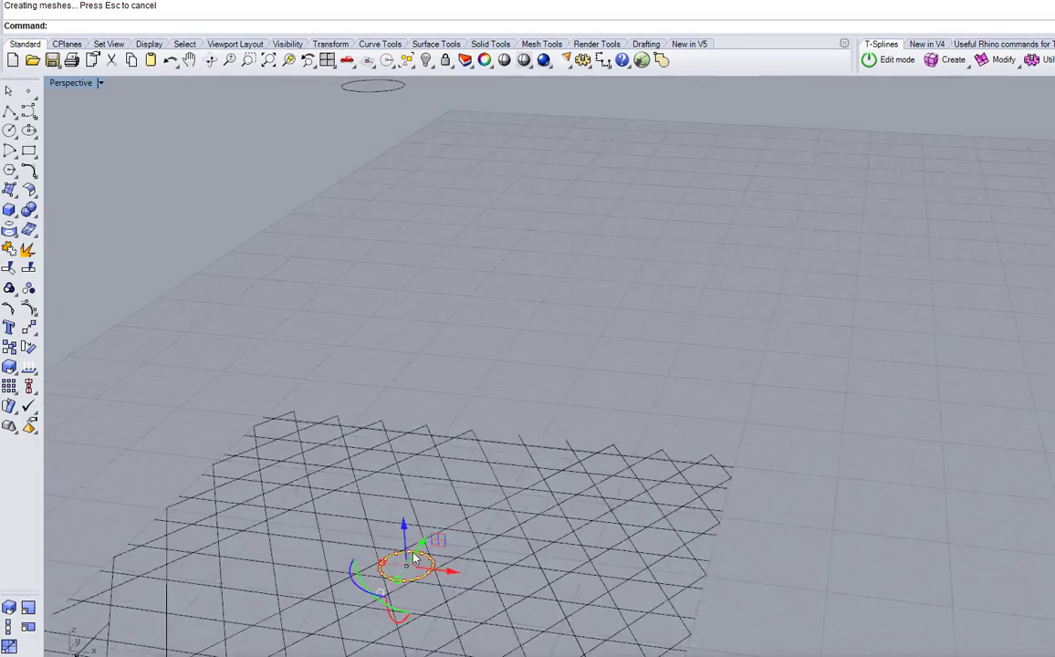
left_click(180, 3)
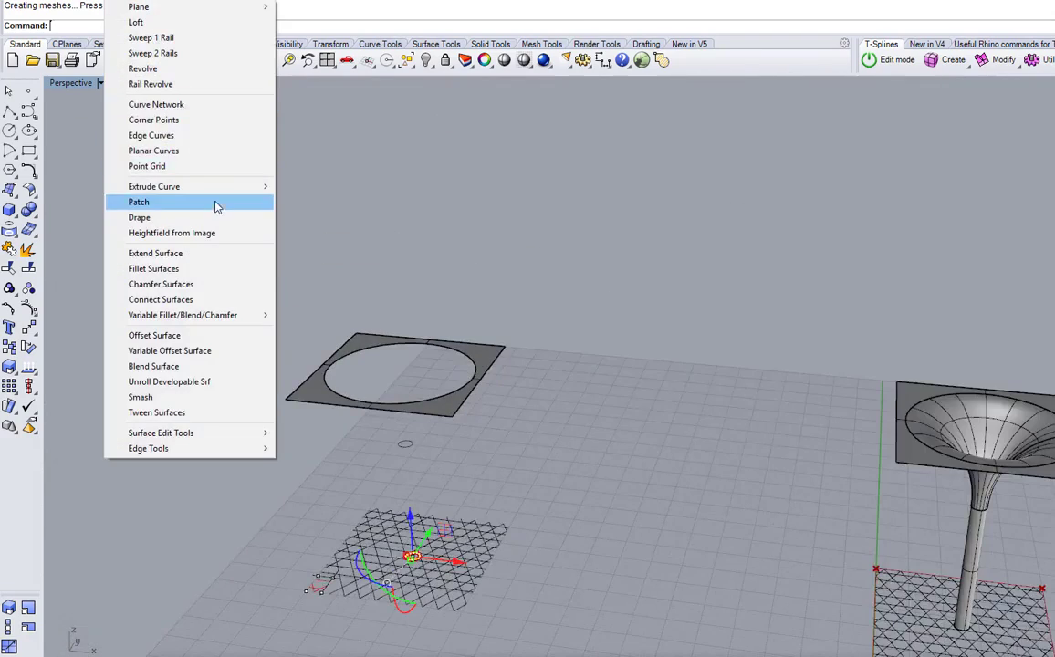
mouse_move(257, 183)
left_click(310, 186)
scroll(422, 449, "up", 4)
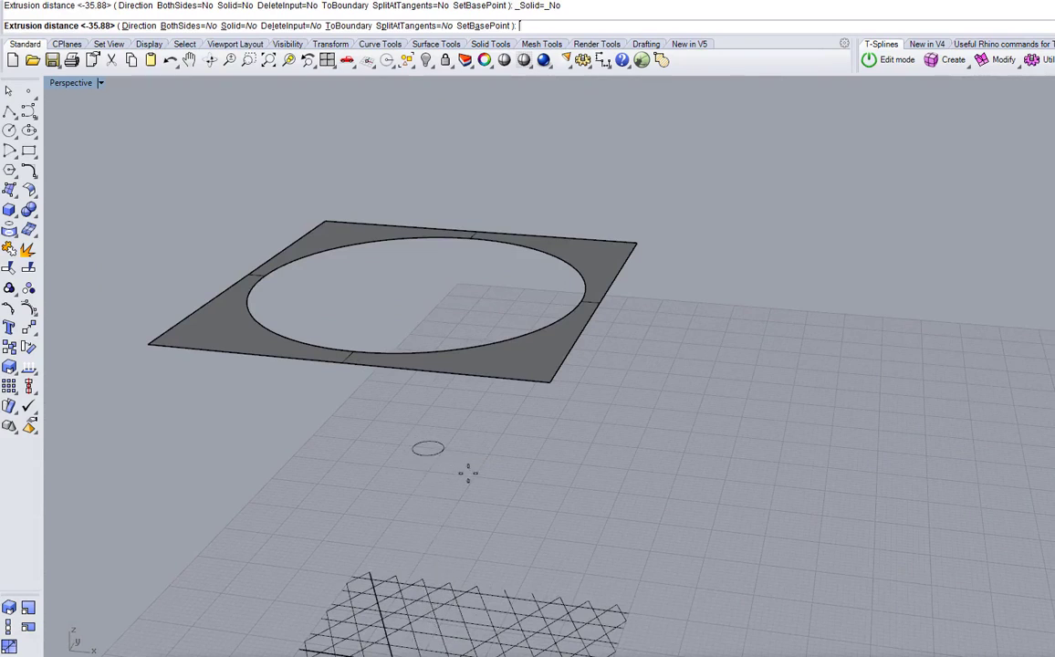
left_click(462, 469)
scroll(497, 438, "down", 2)
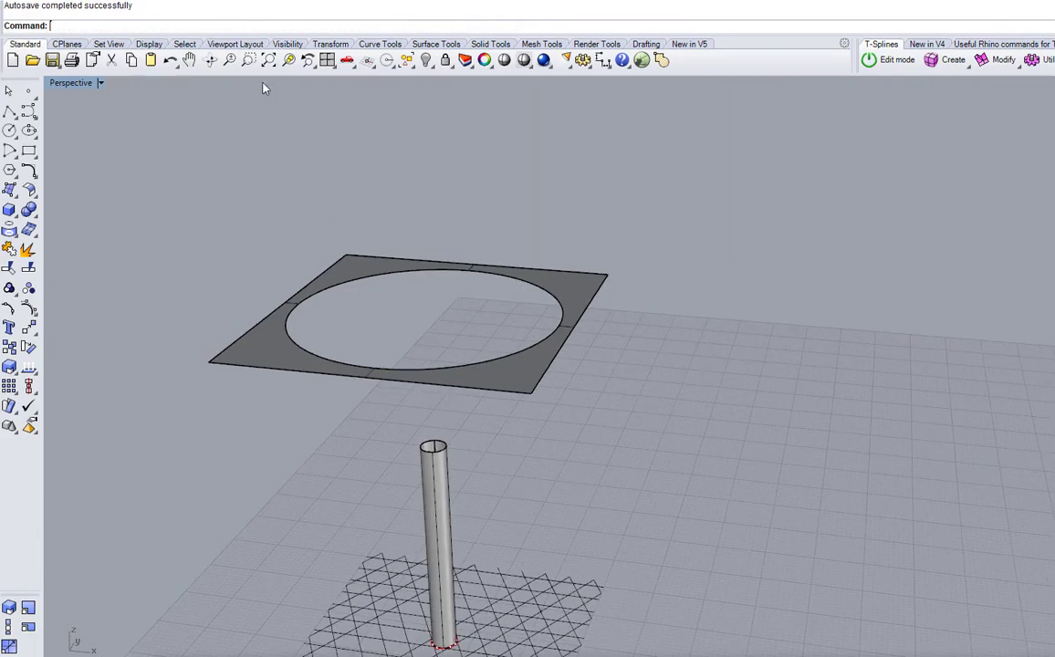
Start a Blend Surface between the circular opening of the square plate and the shaft's upper edge, accepting the seam points
left_click(197, 365)
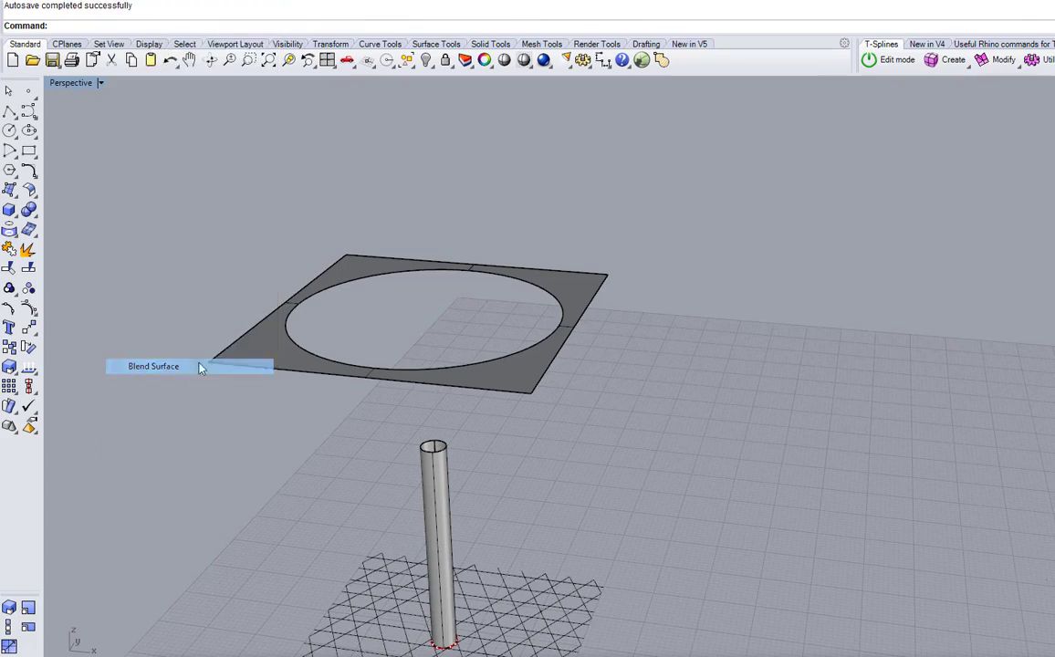
left_click(468, 369)
key("Return")
left_click(434, 454)
key("Return")
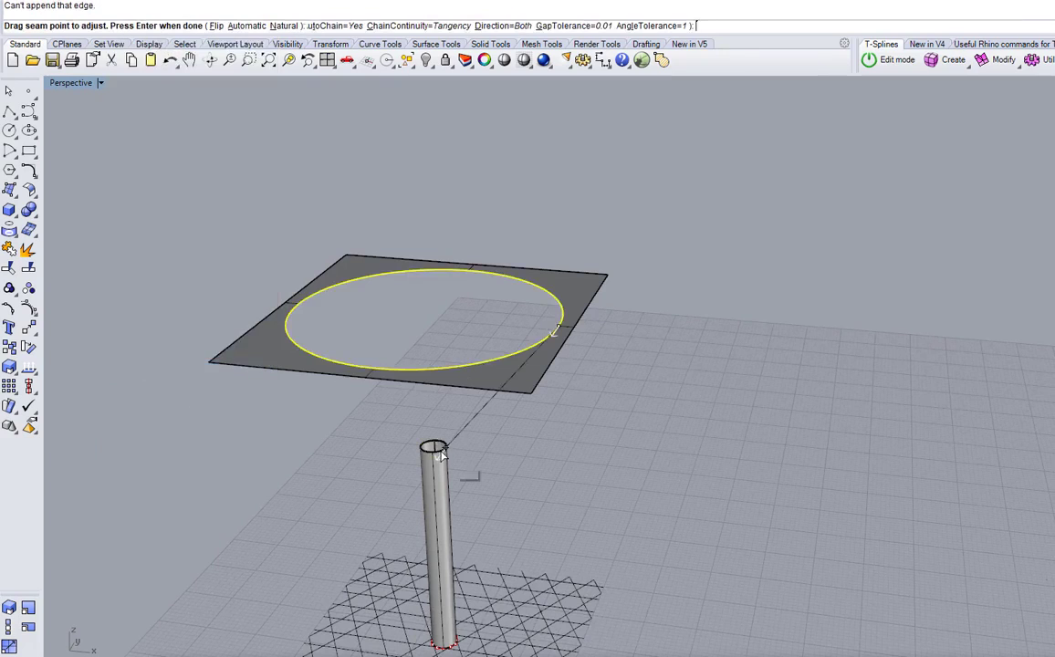
key("Return")
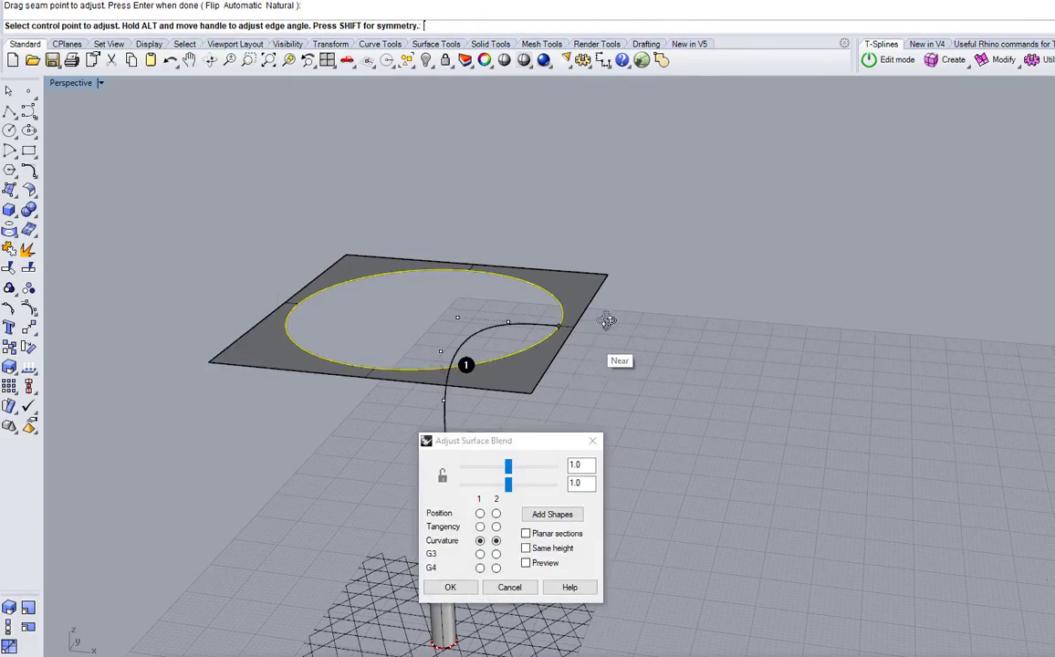
Set both ends of the surface blend to Tangency, preview the funnel shape and accept the blend
mouse_move(602, 324)
right_mouse_down()
mouse_move(570, 368)
mouse_move(591, 365)
mouse_move(584, 320)
right_mouse_up()
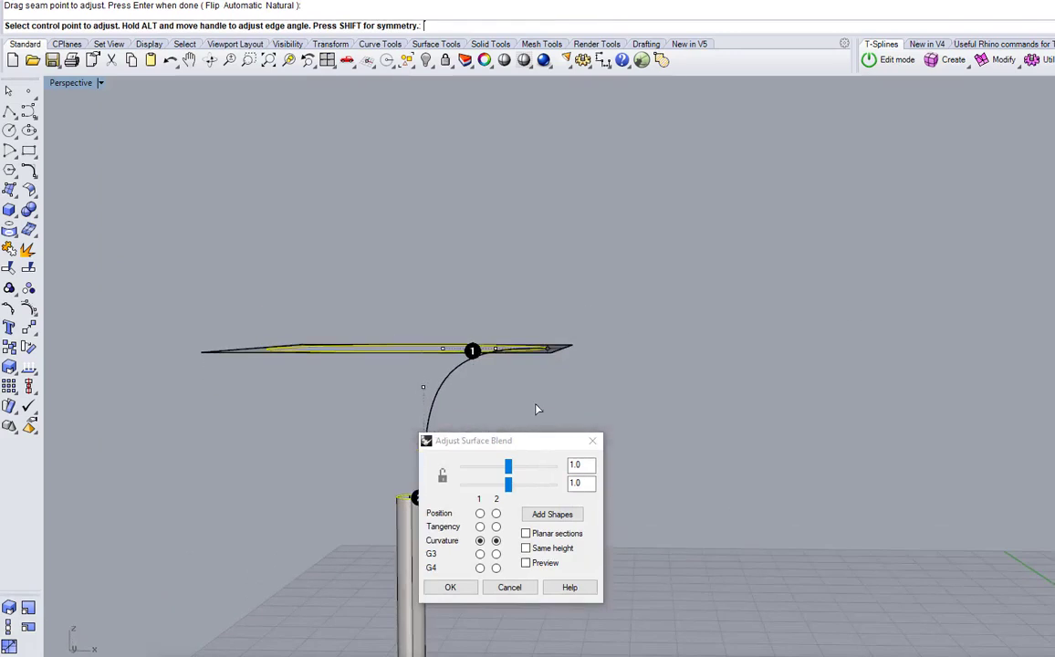
left_click_drag(495, 442, 689, 395)
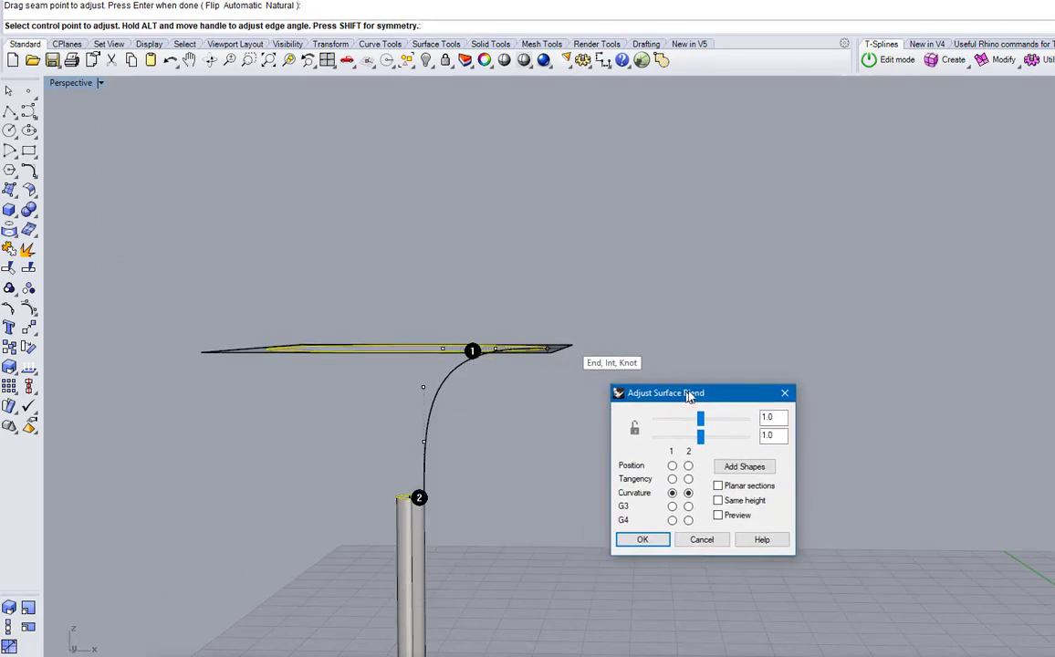
left_click(675, 478)
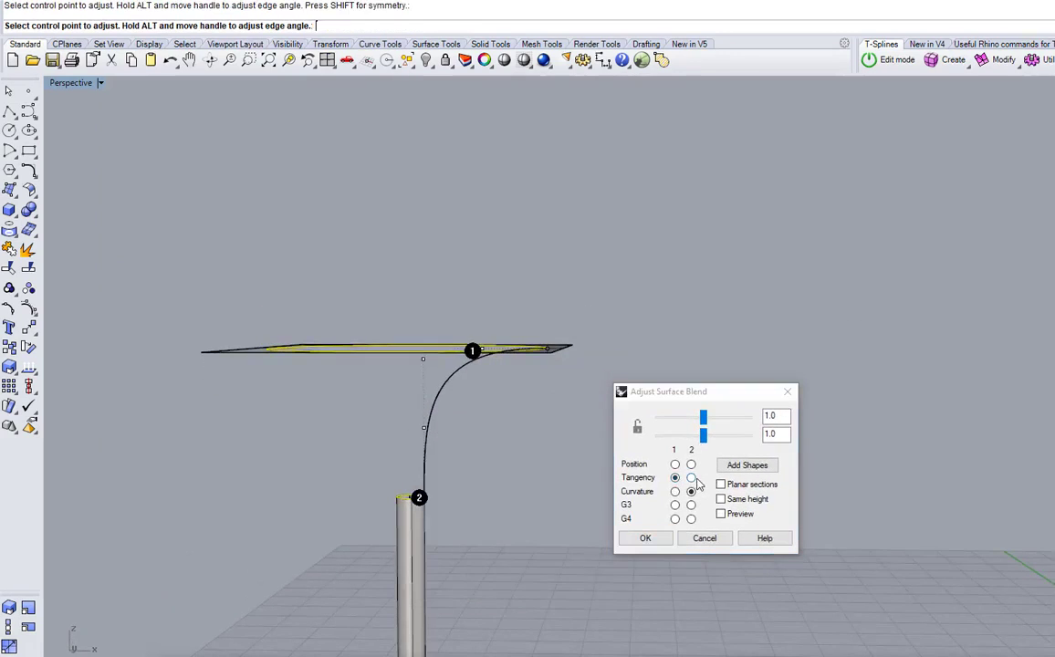
left_click(691, 478)
right_click_drag(566, 429, 500, 403)
left_click(721, 515)
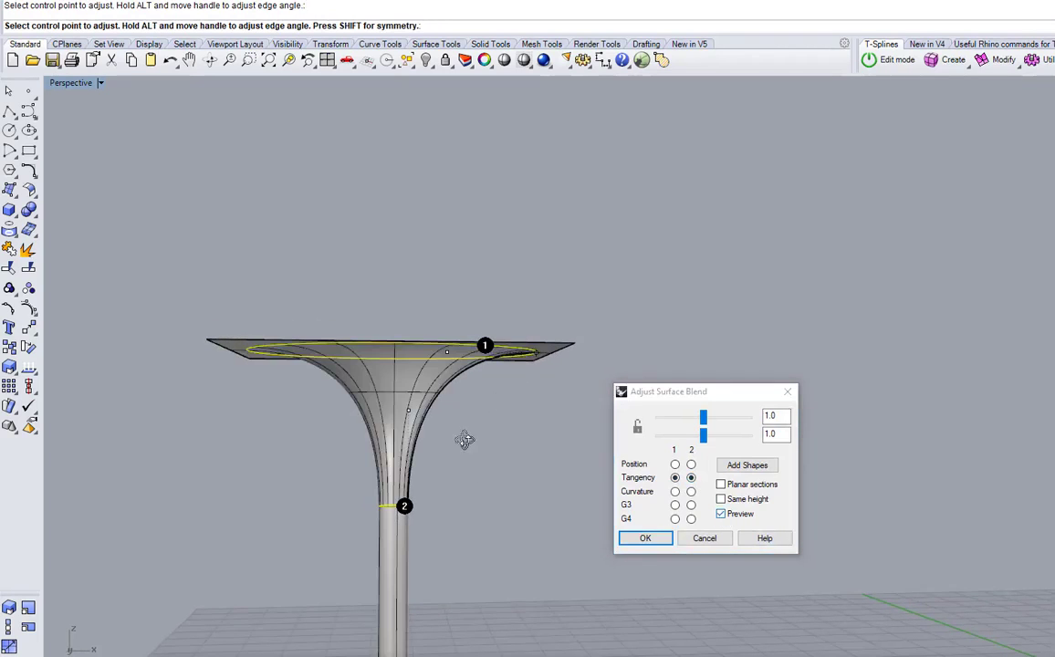
right_click_drag(463, 438, 608, 530)
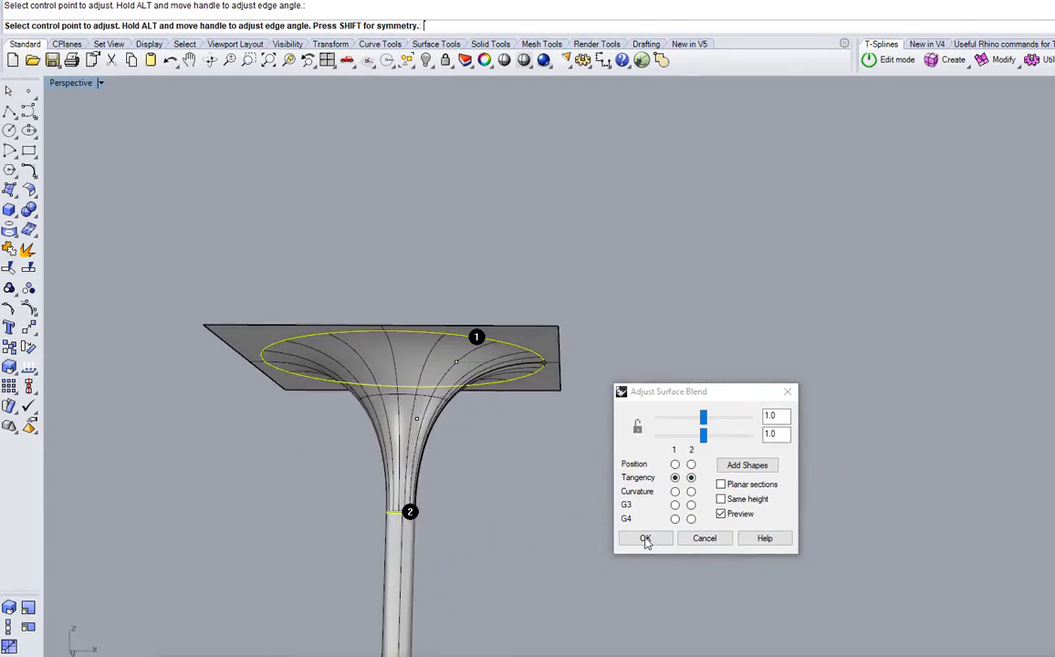
left_click(645, 539)
Join the square plate, the funnel blend and the shaft into one polysurface, and check that it selects as one object
left_click_drag(611, 320, 274, 588)
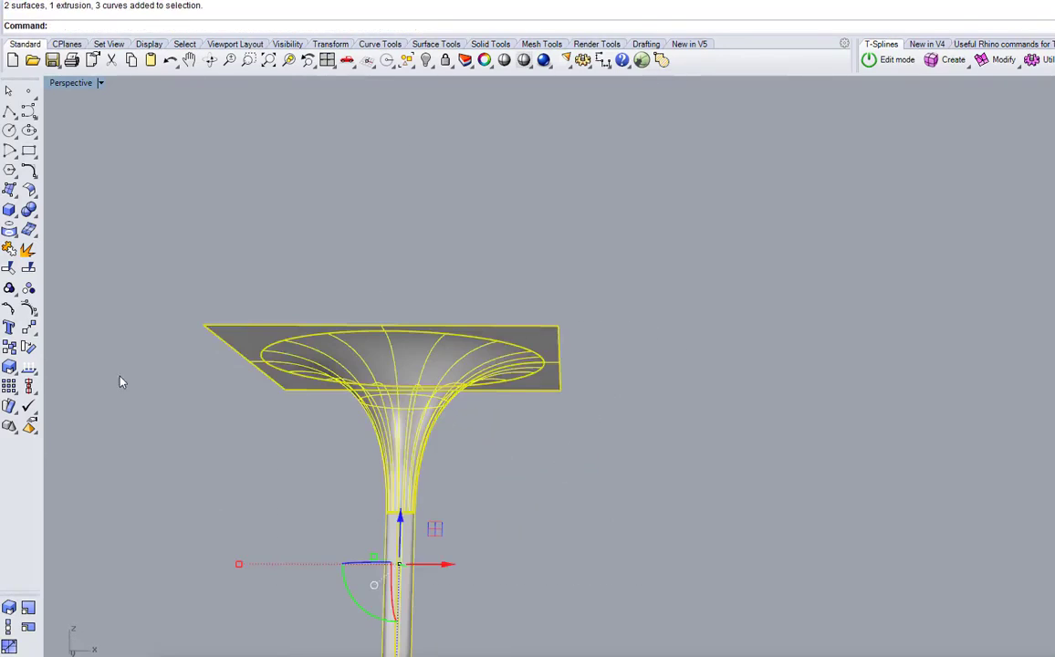
left_click(12, 253)
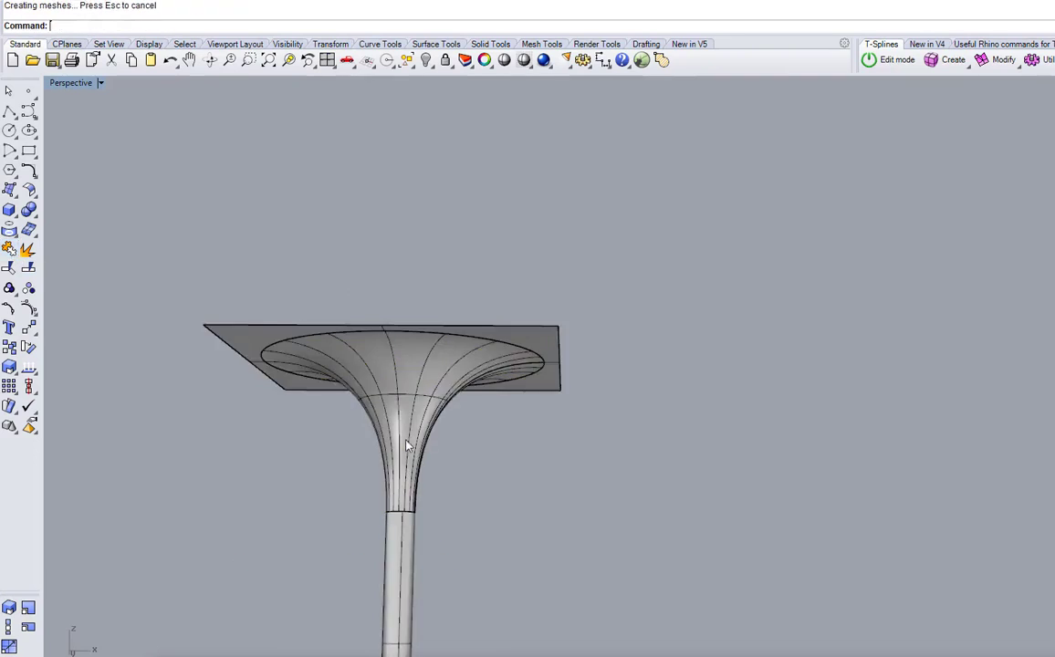
scroll(378, 451, "down", 6)
right_click_drag(445, 431, 429, 446)
left_click(334, 389)
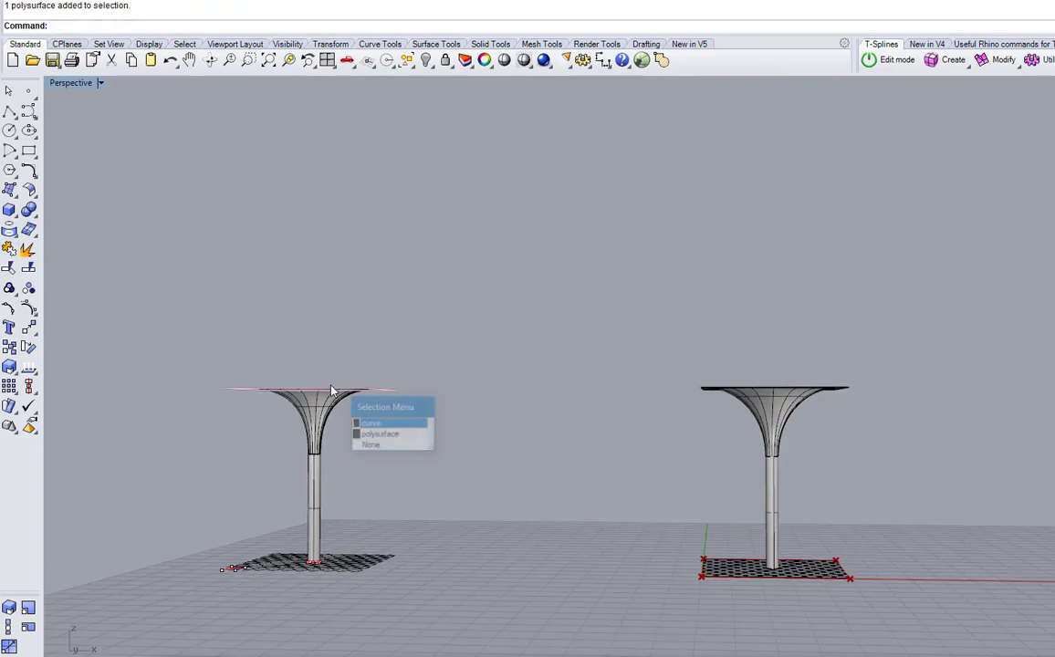
left_click(521, 375)
Delete the newly built column together with its leftover curves, keeping the original column at the origin
scroll(306, 417, "down", 4)
left_click_drag(460, 340, 199, 441)
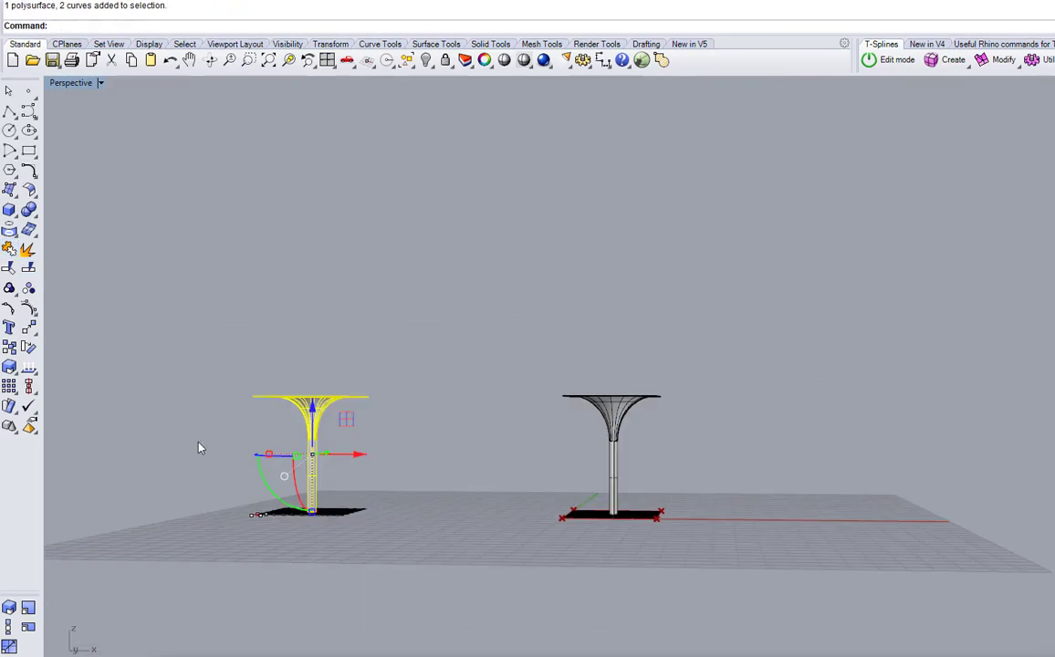
key("Delete")
right_click_drag(382, 449, 322, 492)
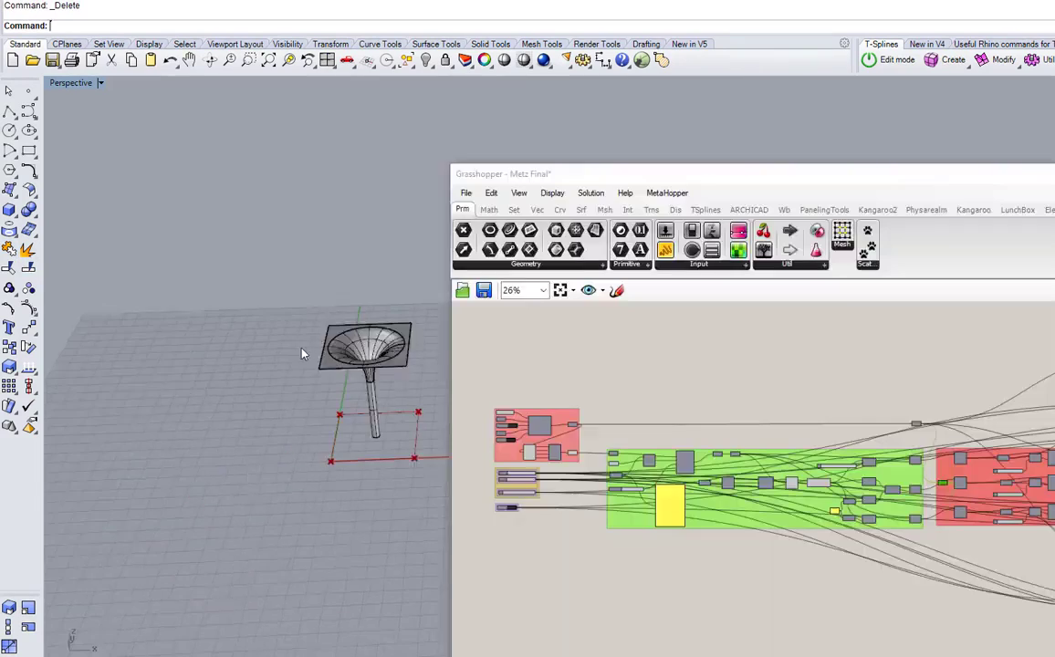
Place the Grasshopper window beside the column and examine the Brep parameter in the Input geometry group
scroll(381, 355, "up", 3)
scroll(381, 354, "up", 2)
scroll(382, 354, "down", 5)
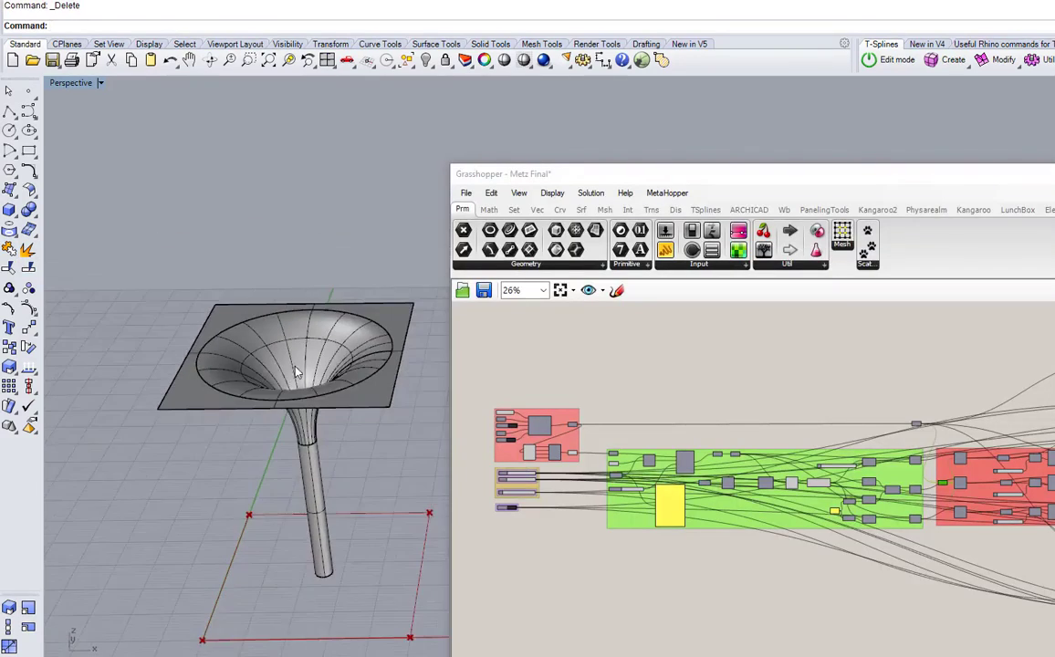
scroll(553, 365, "up", 5)
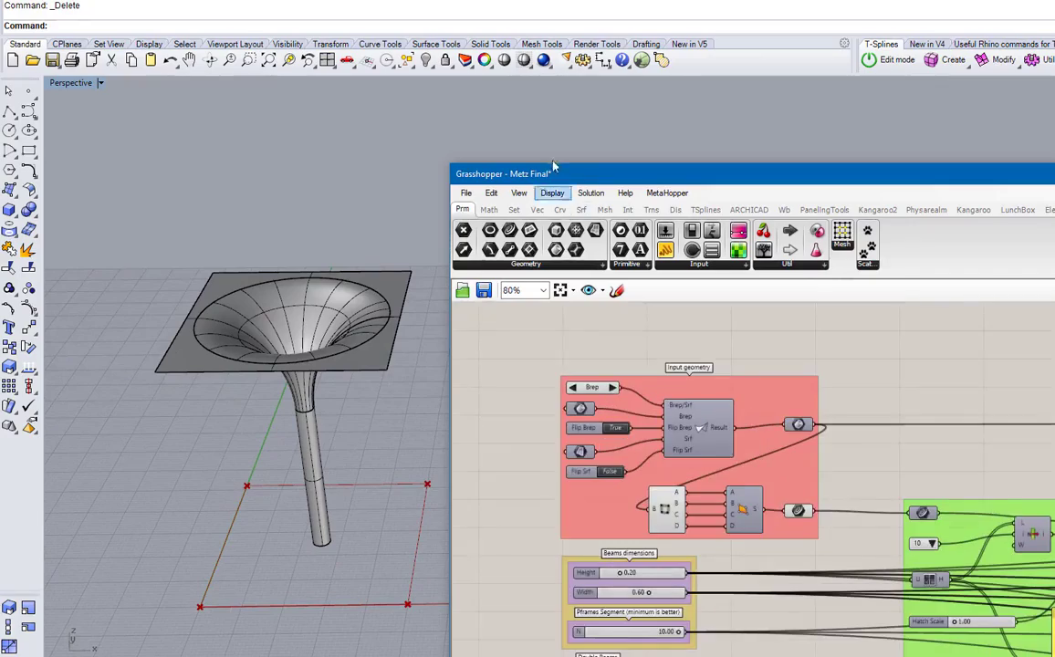
left_click_drag(531, 170, 348, 42)
right_click_drag(207, 274, 102, 247, "shift")
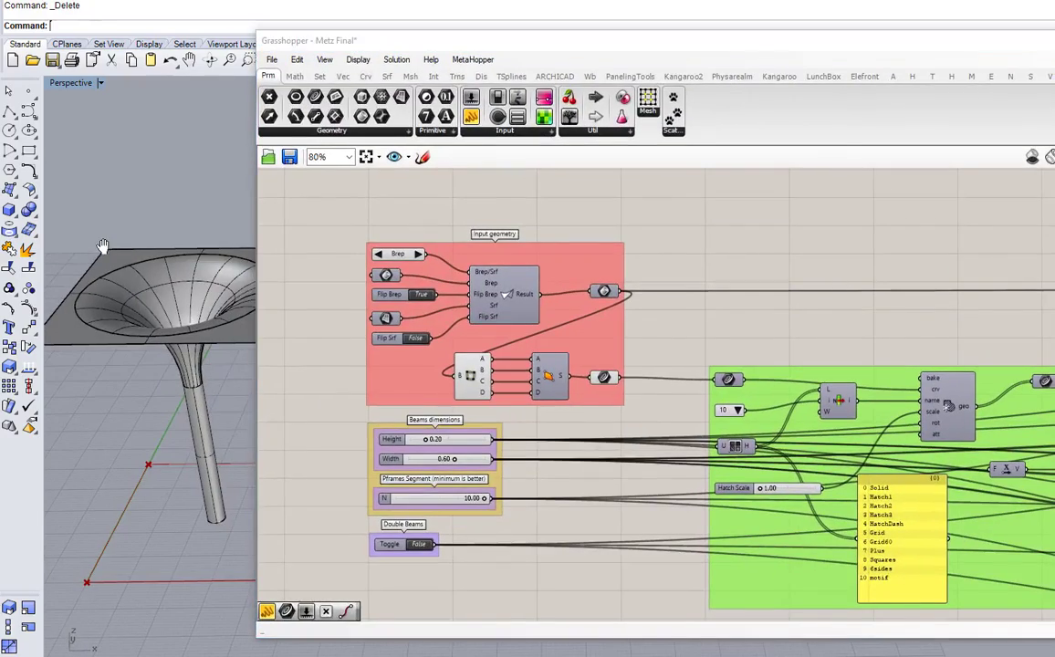
left_click_drag(326, 42, 398, 38)
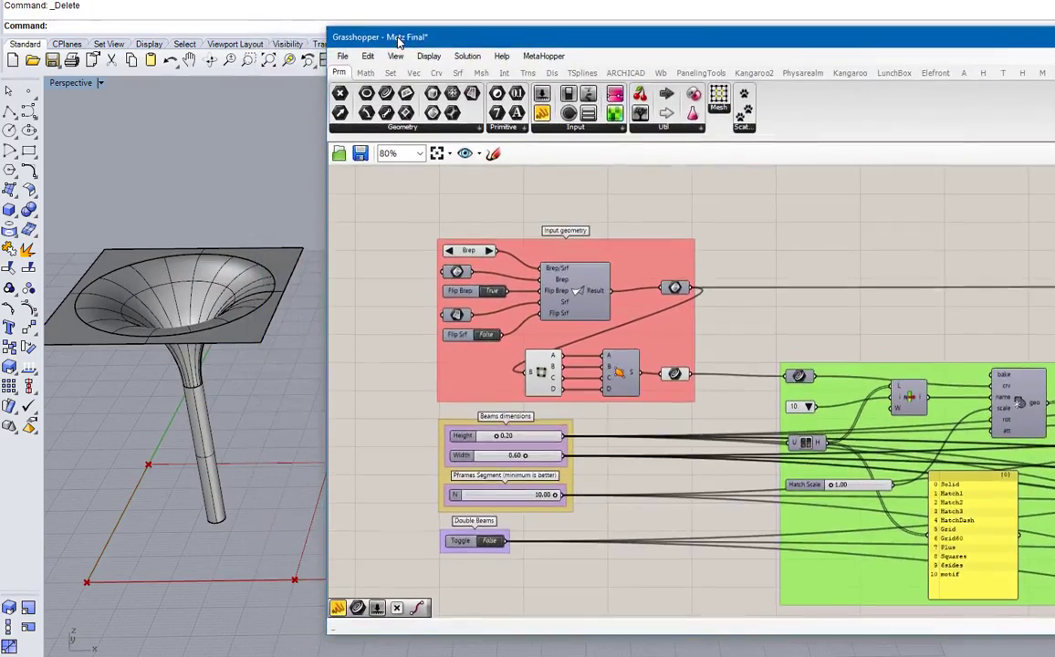
scroll(447, 246, "up", 3)
right_click_drag(637, 236, 659, 223)
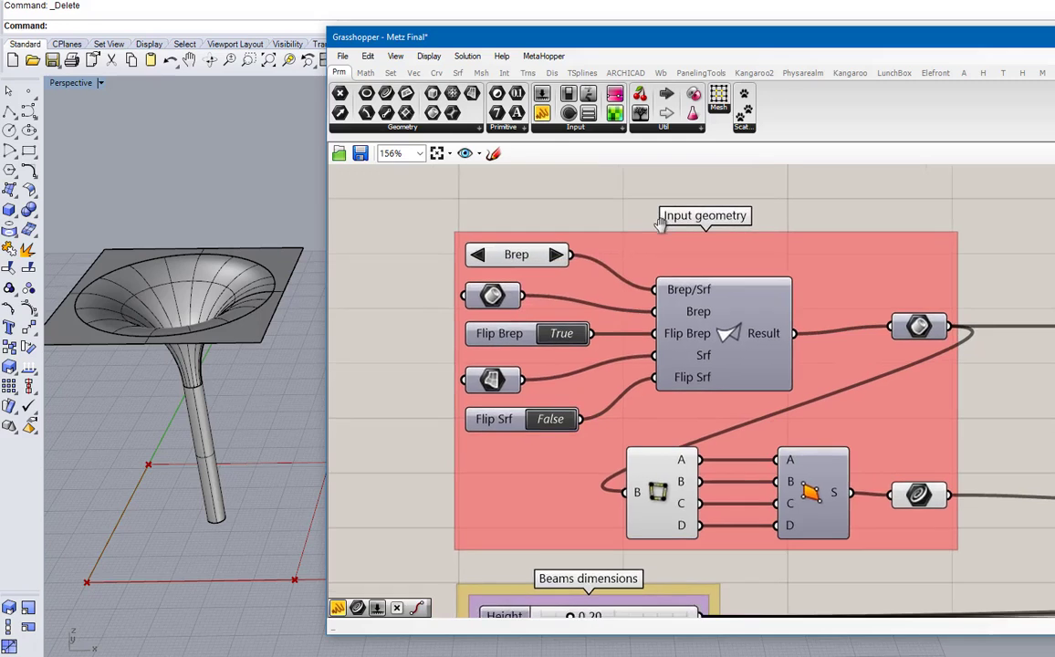
scroll(691, 274, "up", 1)
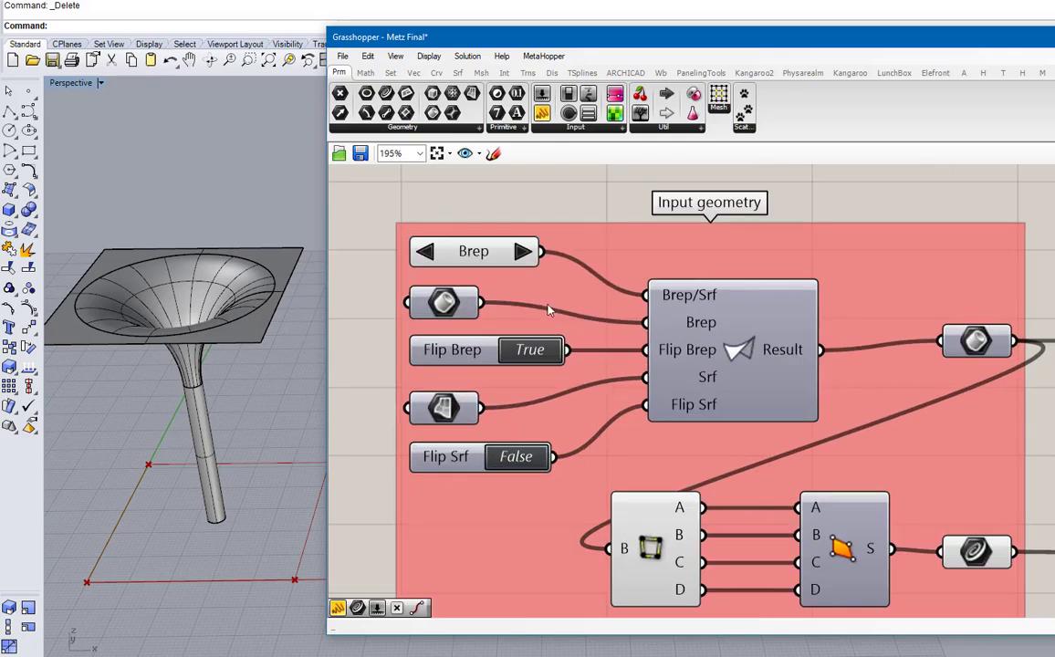
left_click(448, 310)
mouse_move(445, 305)
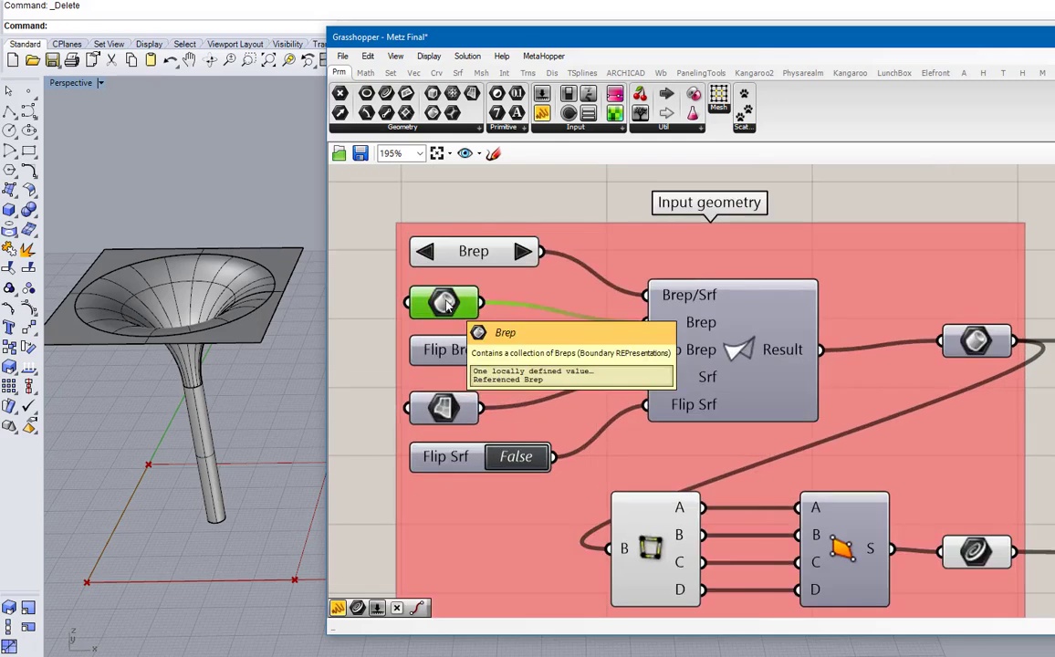
Open the Brep/Srf cluster and examine how its components process and flip the brep and the surface
double_click(735, 347)
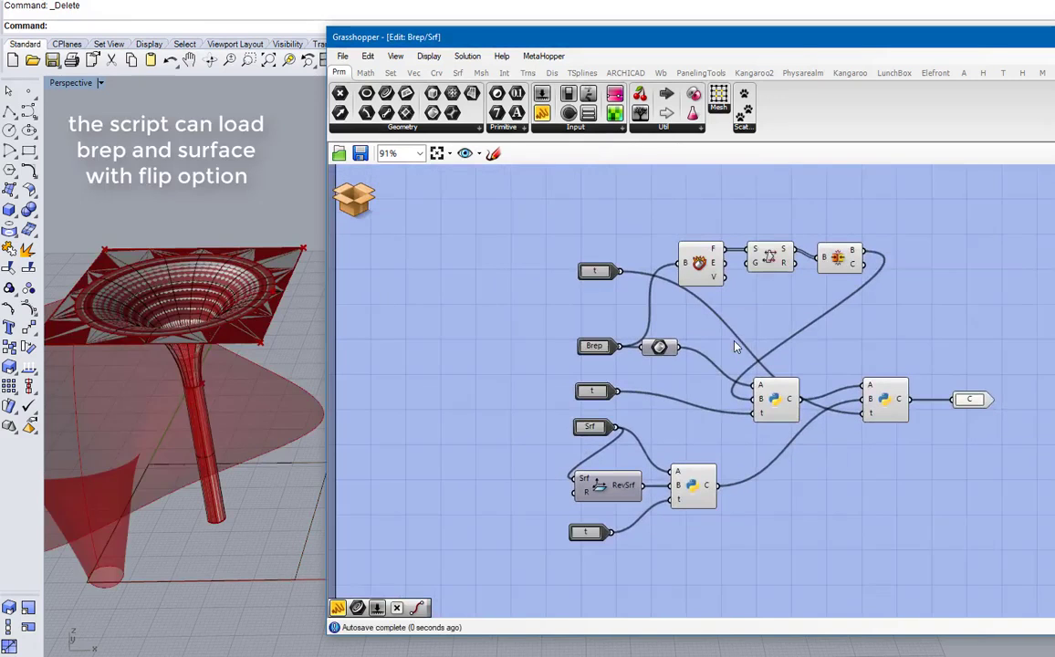
scroll(818, 311, "up", 1)
scroll(817, 311, "down", 1)
right_click_drag(703, 299, 673, 290)
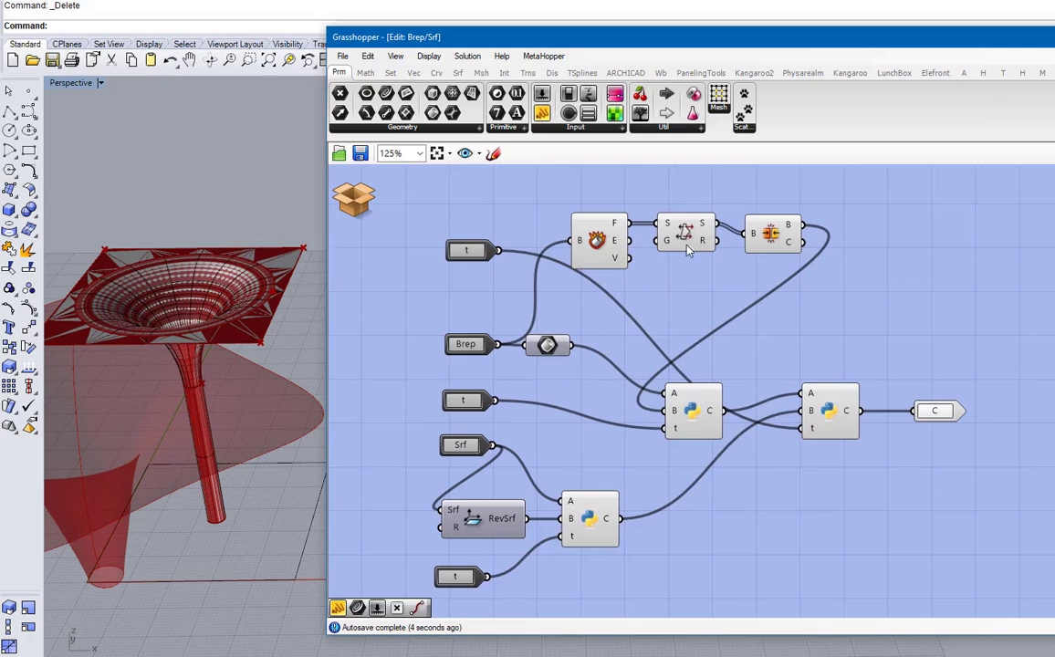
left_click(690, 242)
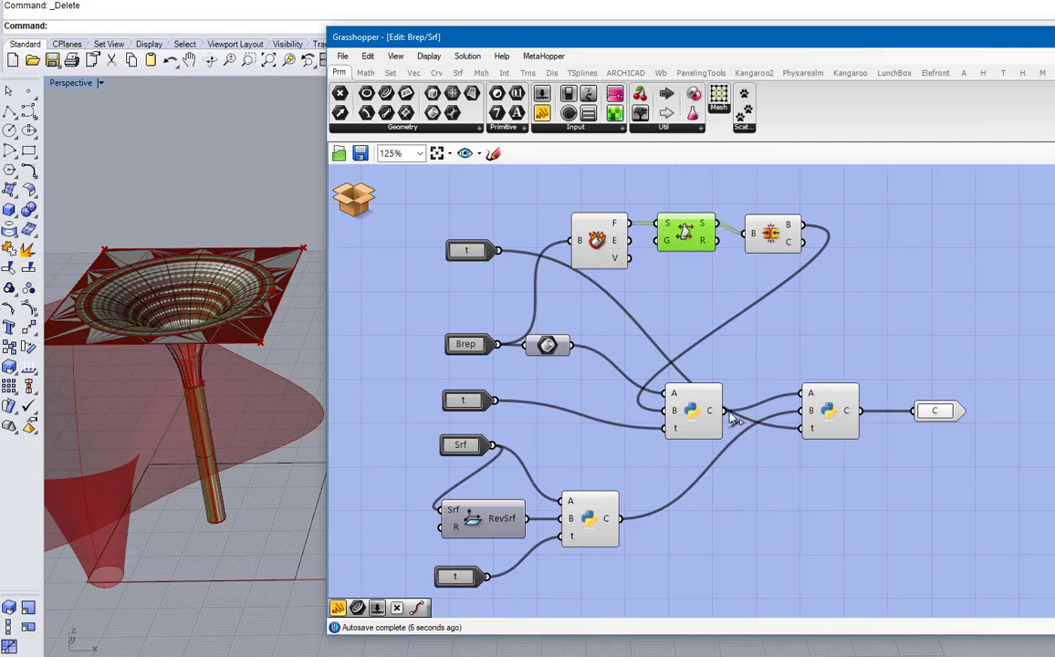
Read the Python scripts that choose the flipped or original brep and surface, and return to the main Grasshopper definition
double_click(693, 412)
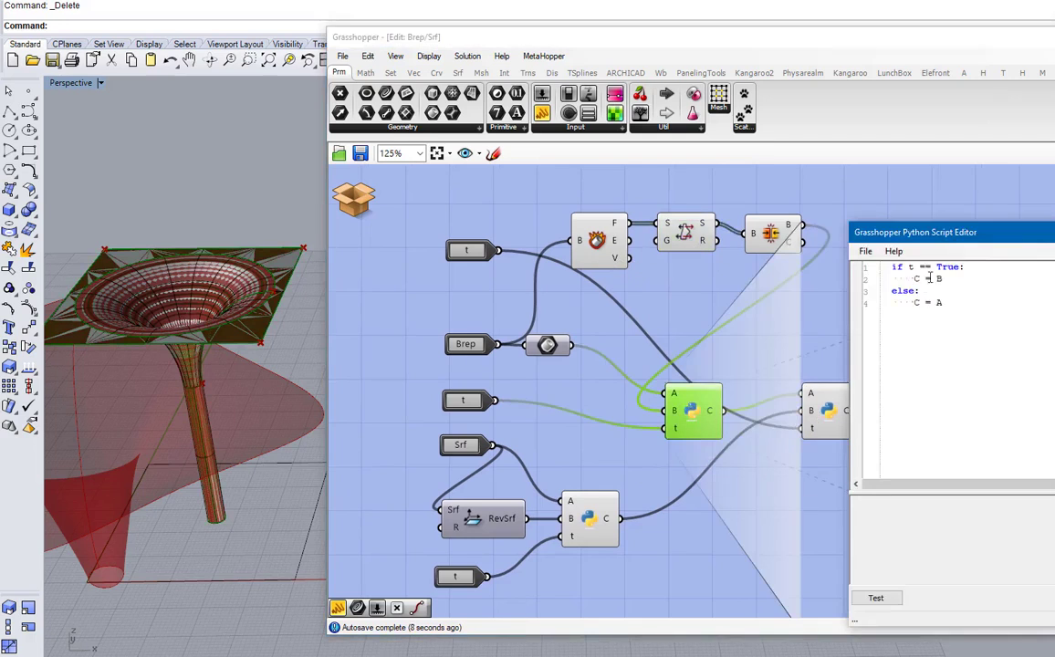
key("Escape")
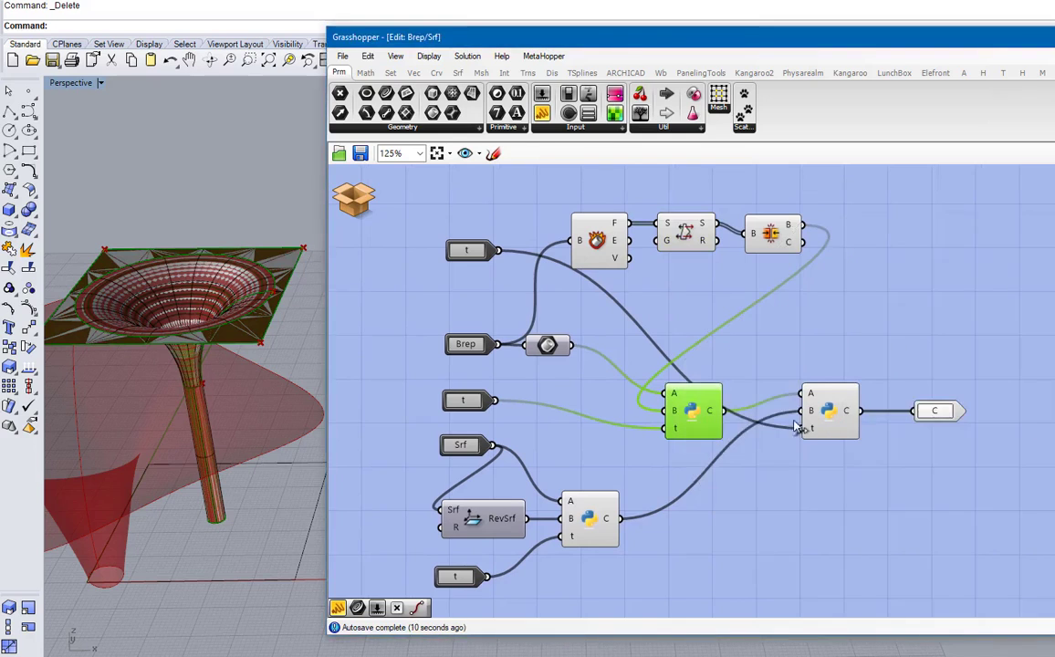
double_click(589, 519)
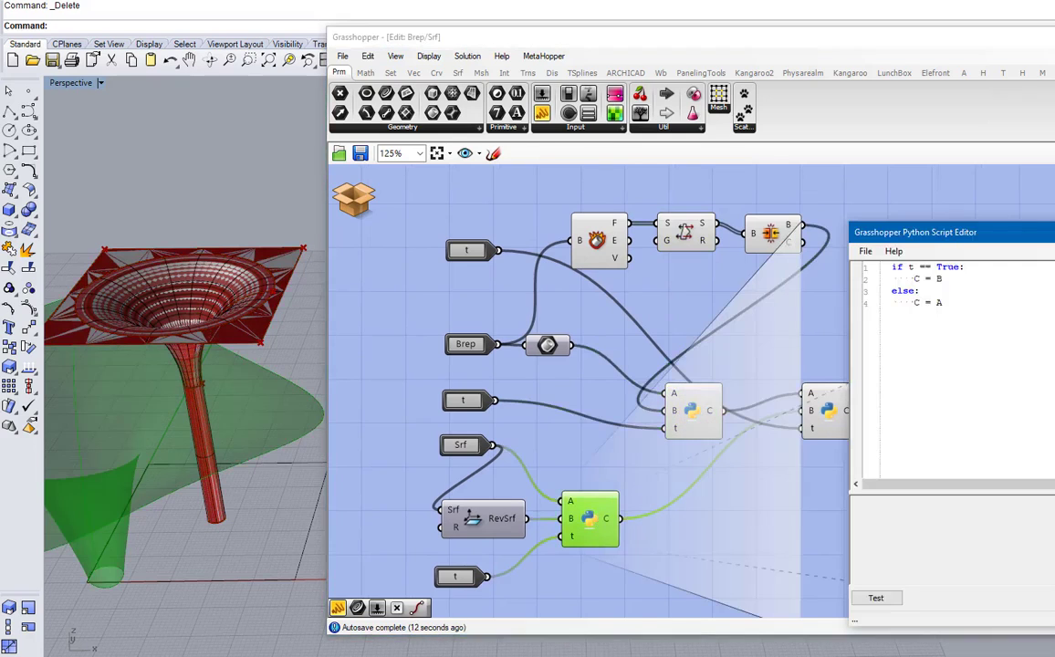
key("Escape")
left_click(361, 196)
left_click(394, 213)
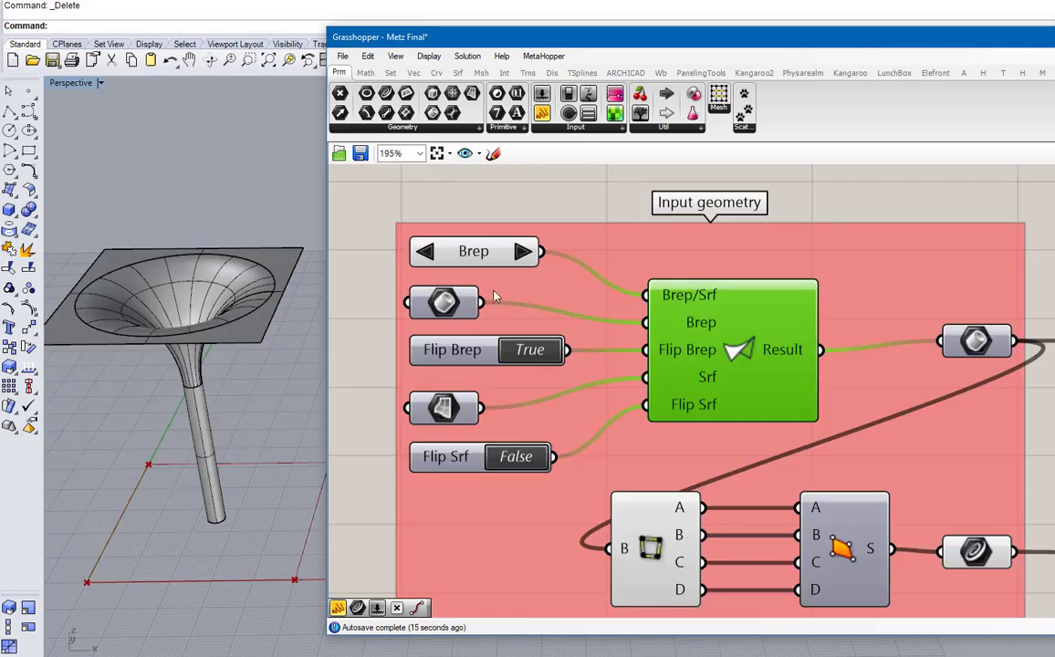
Switch the input geometry type in the value list to Surface
right_click_drag(460, 256, 508, 260)
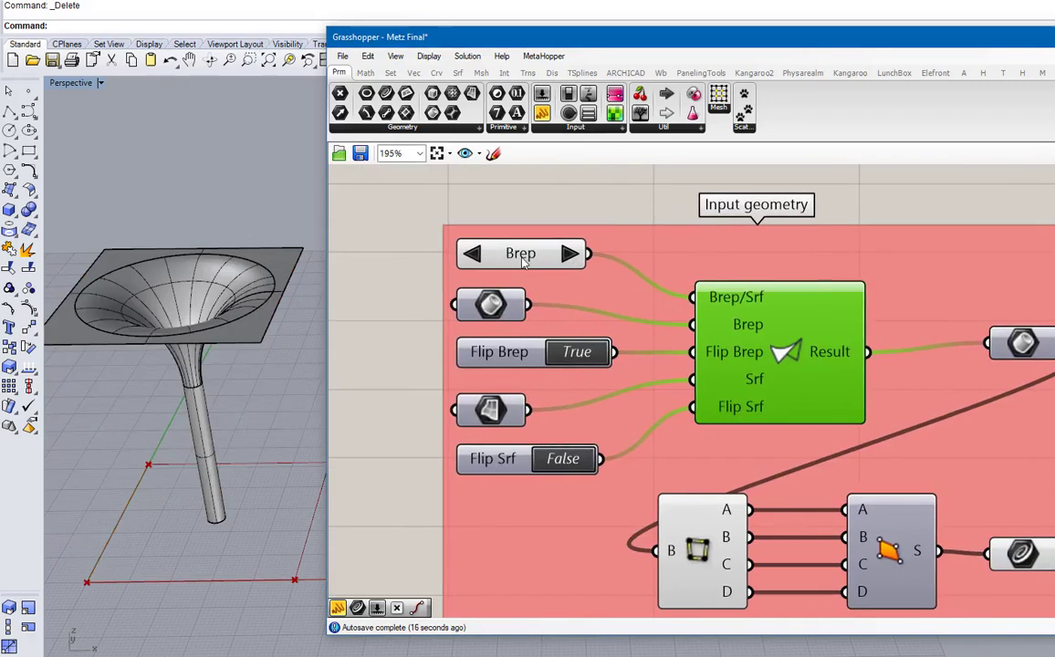
left_click(523, 262)
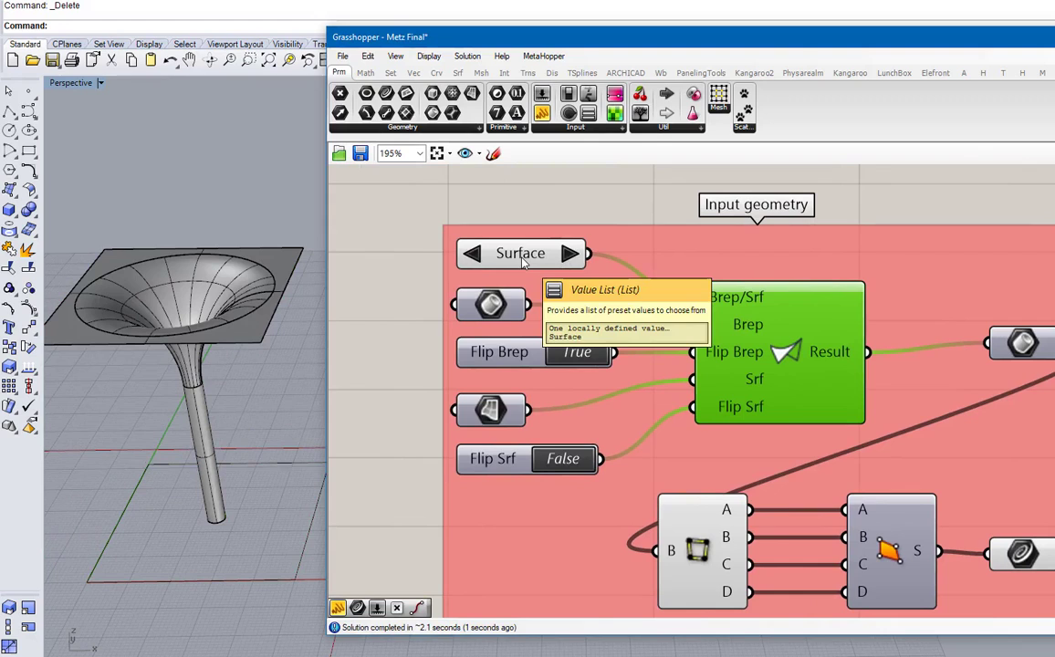
Switch the input geometry type in the value list back to Brep
scroll(262, 416, "down", 8)
right_click_drag(186, 448, 127, 417, "shift")
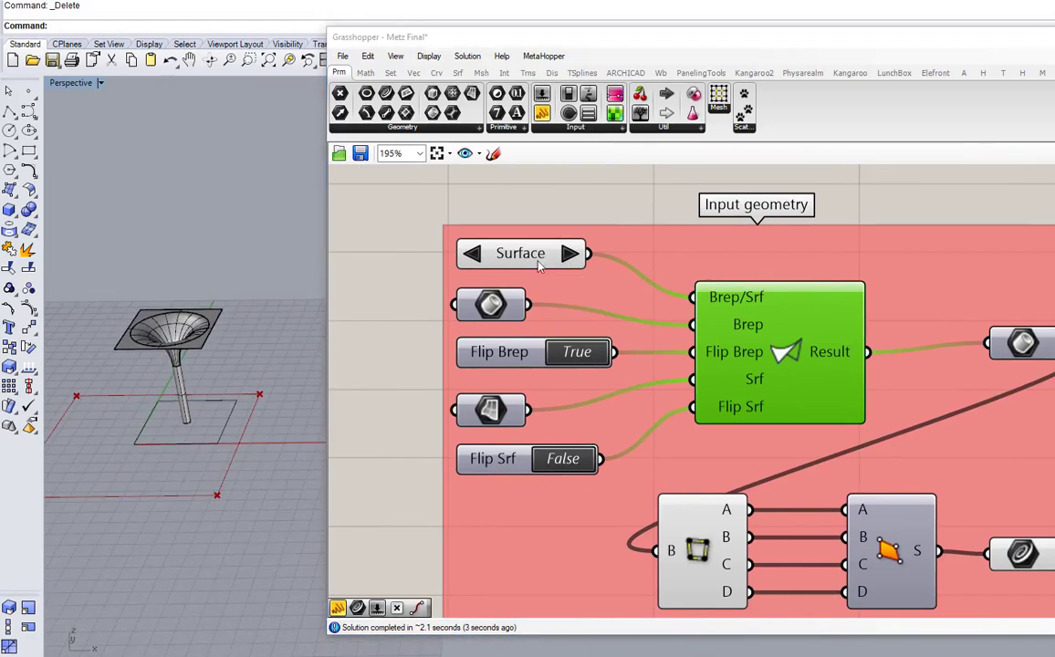
left_click(571, 255)
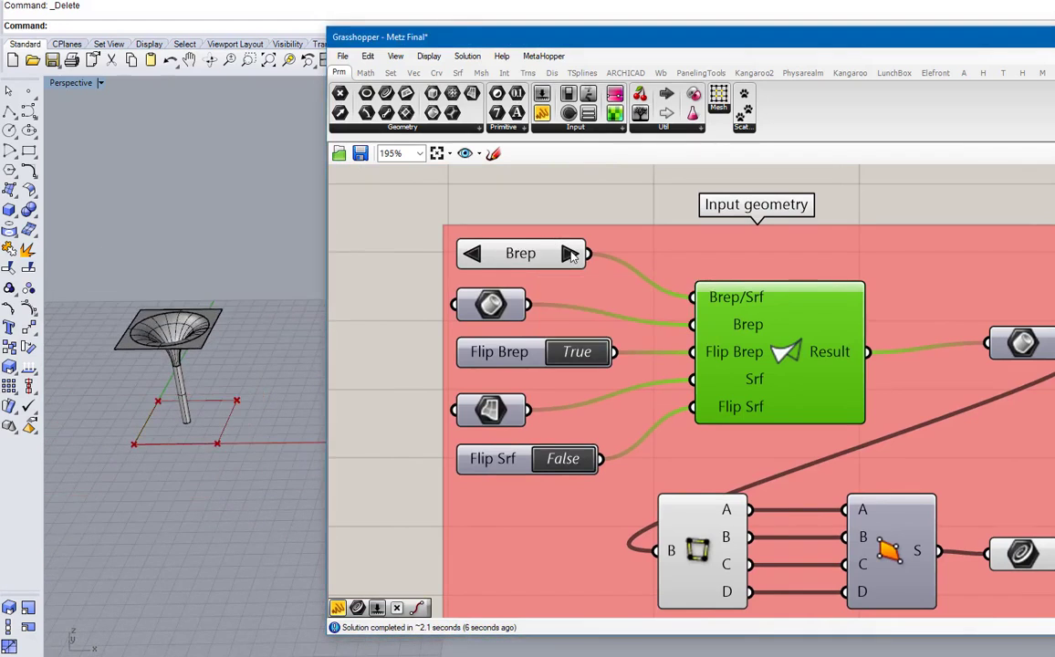
scroll(192, 355, "up", 2)
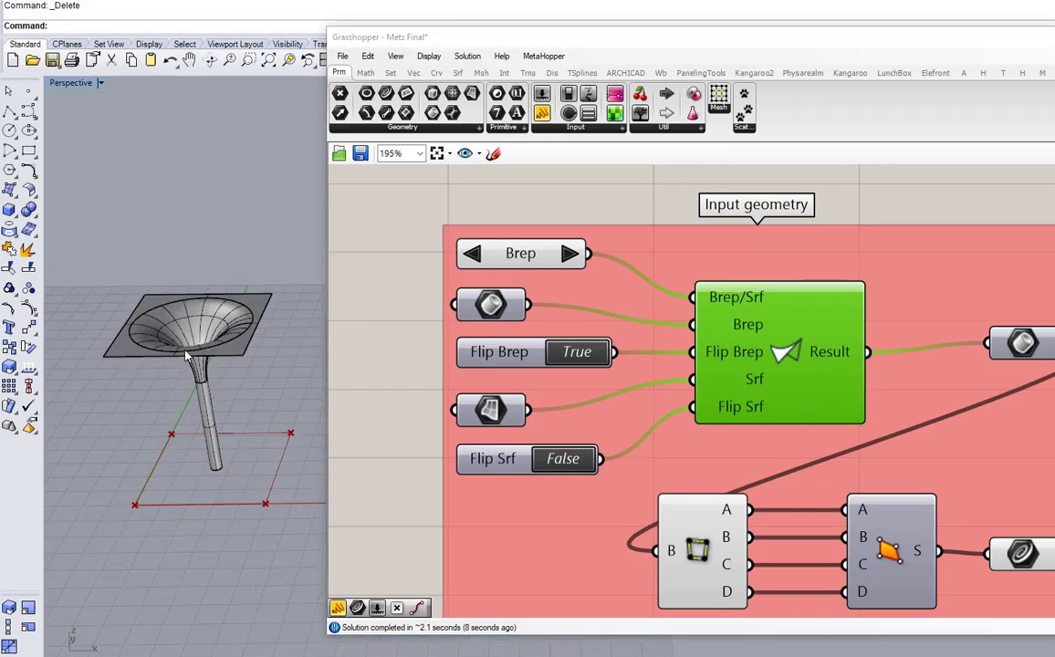
Reference the funnel-shaped column and its top surface in the Brep parameter using Set Multiple Breps
left_click(493, 308)
right_click(493, 309)
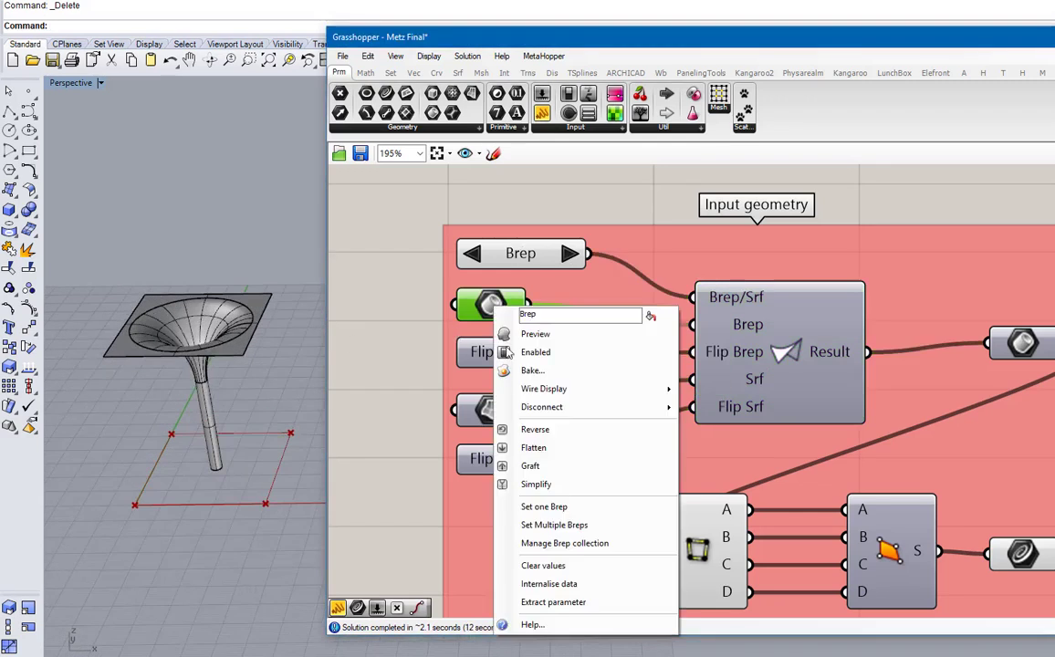
left_click(566, 523)
left_click(262, 306)
key("Return")
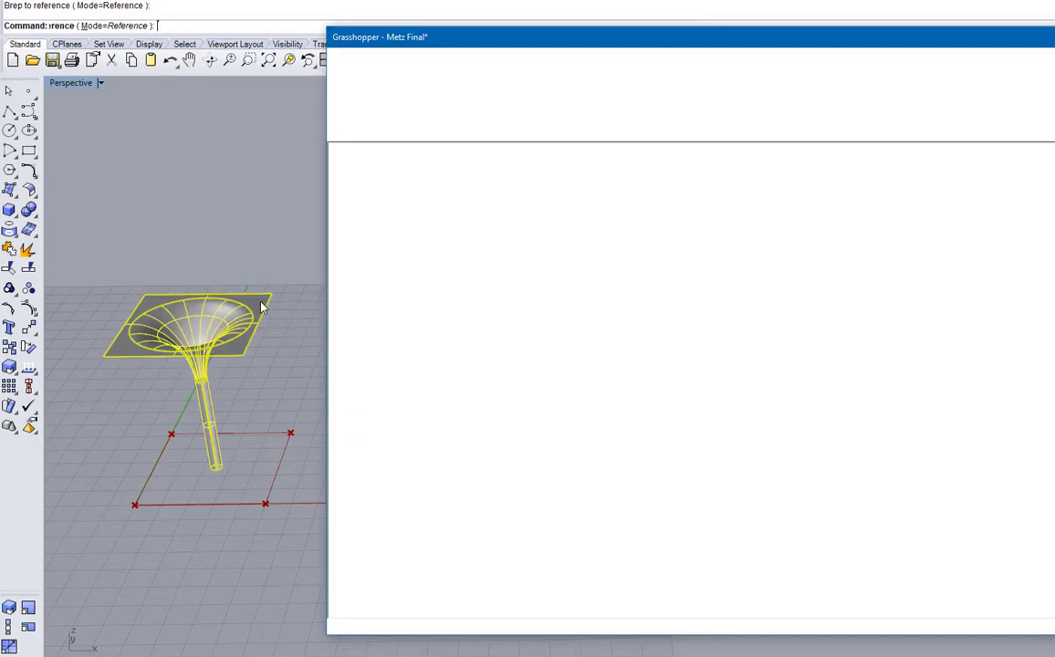
scroll(514, 336, "down", 1)
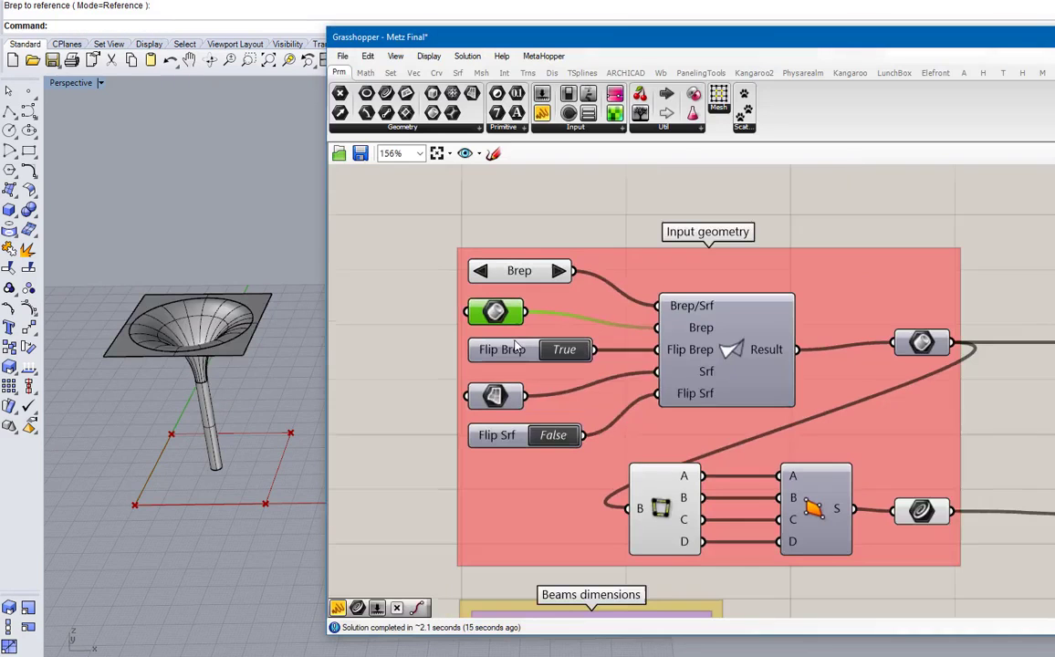
Open the Boundry cluster, locate its Box Corners component among the surface analysis components, and return to the main definition
right_click_drag(665, 511, 548, 444)
double_click(547, 444)
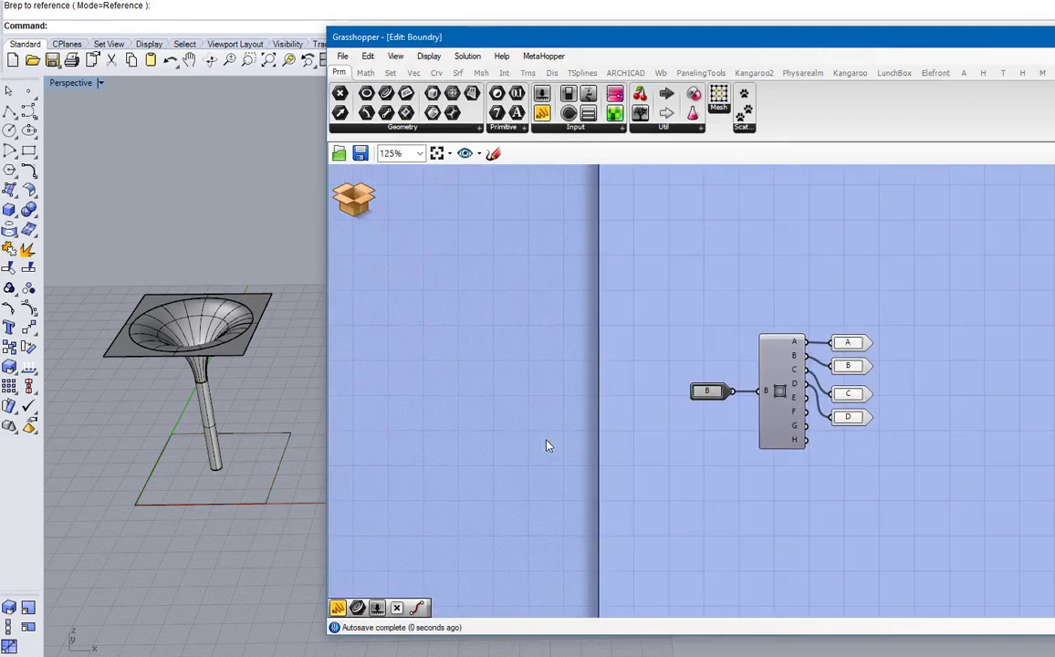
scroll(765, 391, "up", 3)
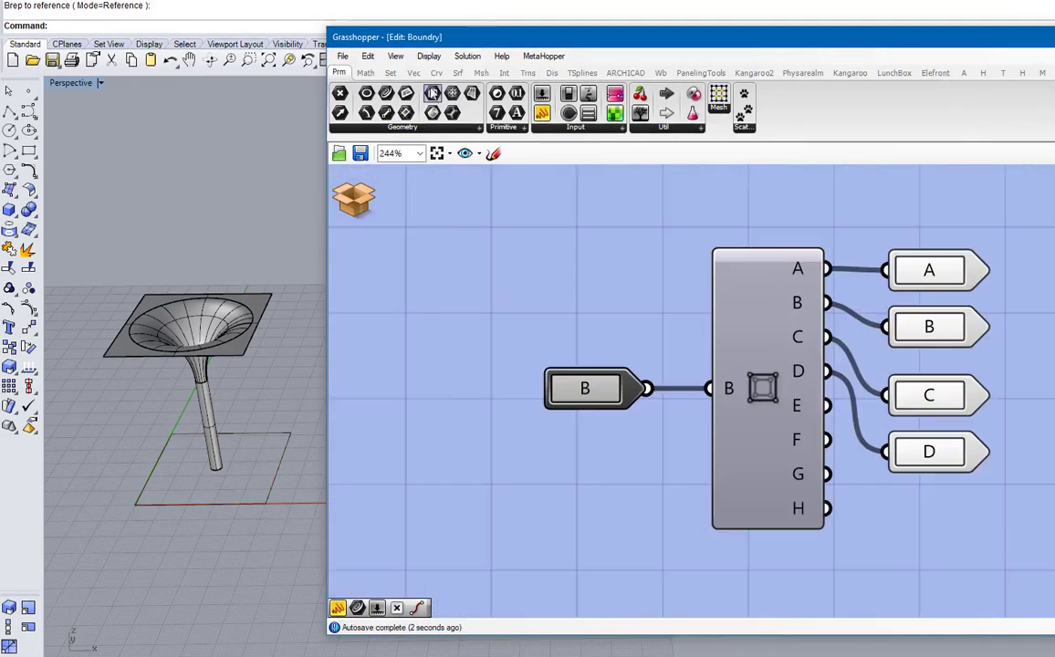
left_click(458, 73)
left_click(392, 128)
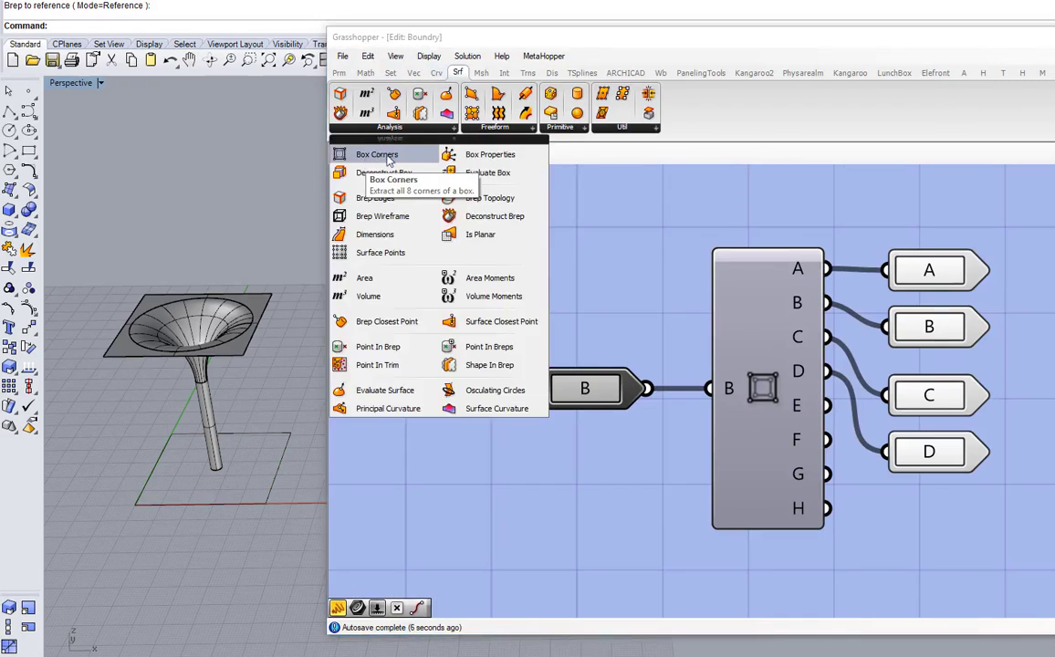
left_click(659, 207)
left_click(360, 194)
left_click(402, 201)
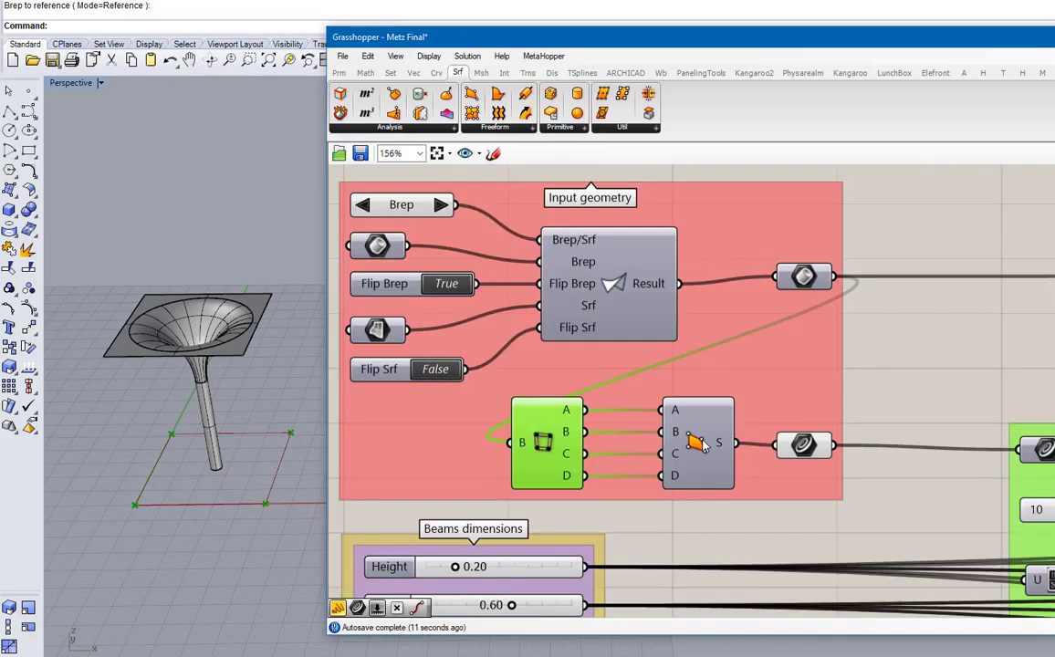
Turn on the preview of the 4Point Surface component in the Input geometry group
left_click(701, 444)
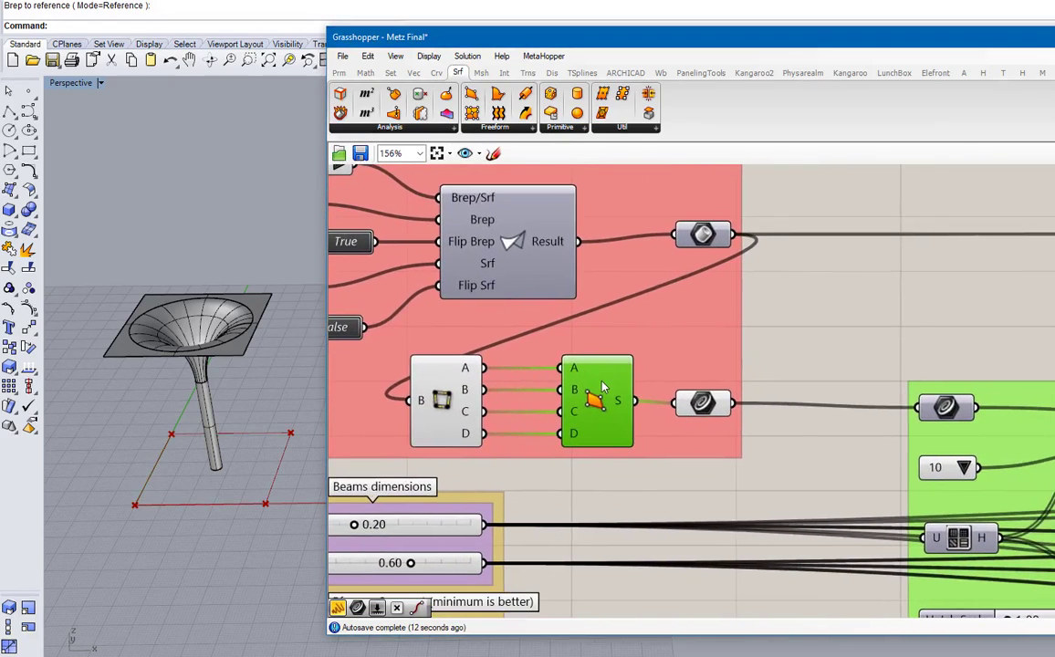
right_click(602, 388)
left_click(630, 413)
scroll(255, 456, "up", 2)
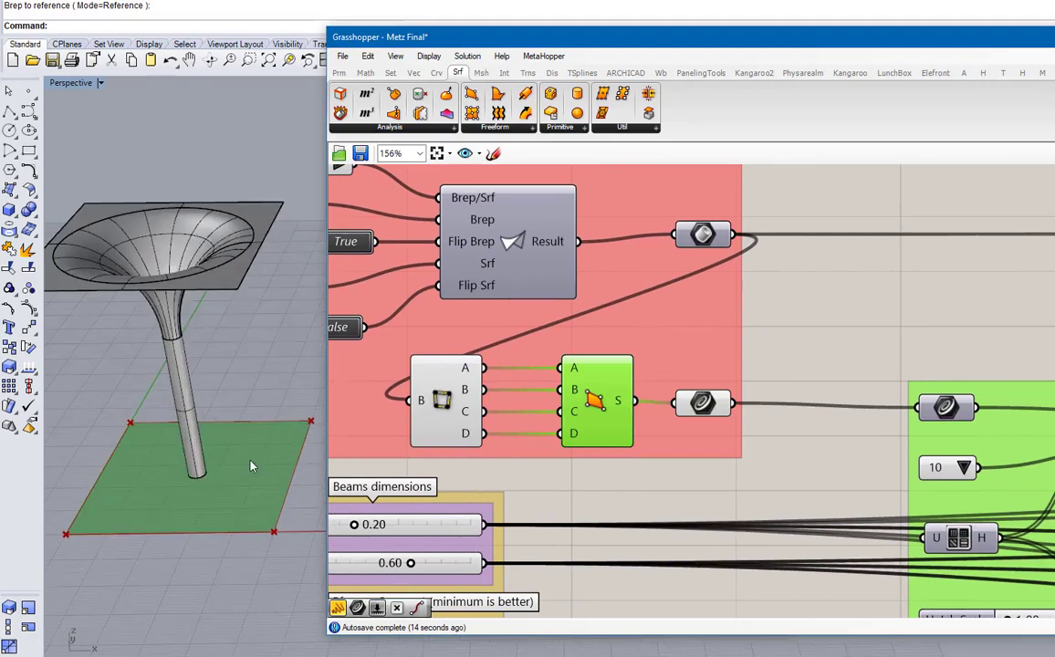
Turn the Boundry cluster's preview off and on again to compare its corner points with the base surface
right_click(444, 384)
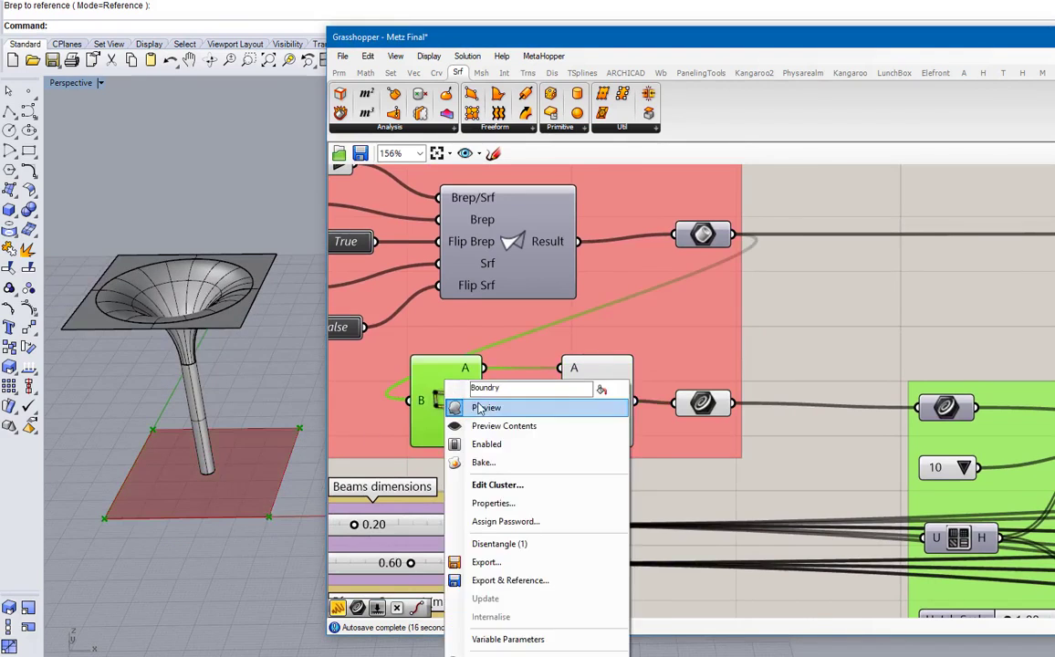
left_click(478, 407)
scroll(213, 376, "down", 2)
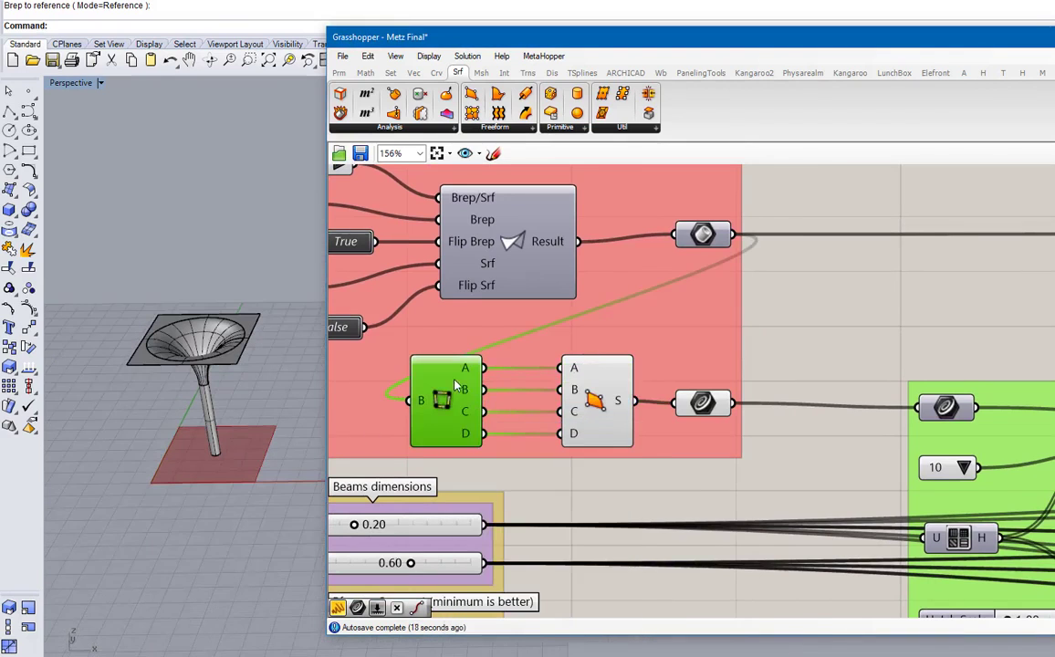
right_click(452, 378)
left_click(480, 408)
right_click_drag(233, 434, 236, 433)
scroll(232, 390, "up", 2)
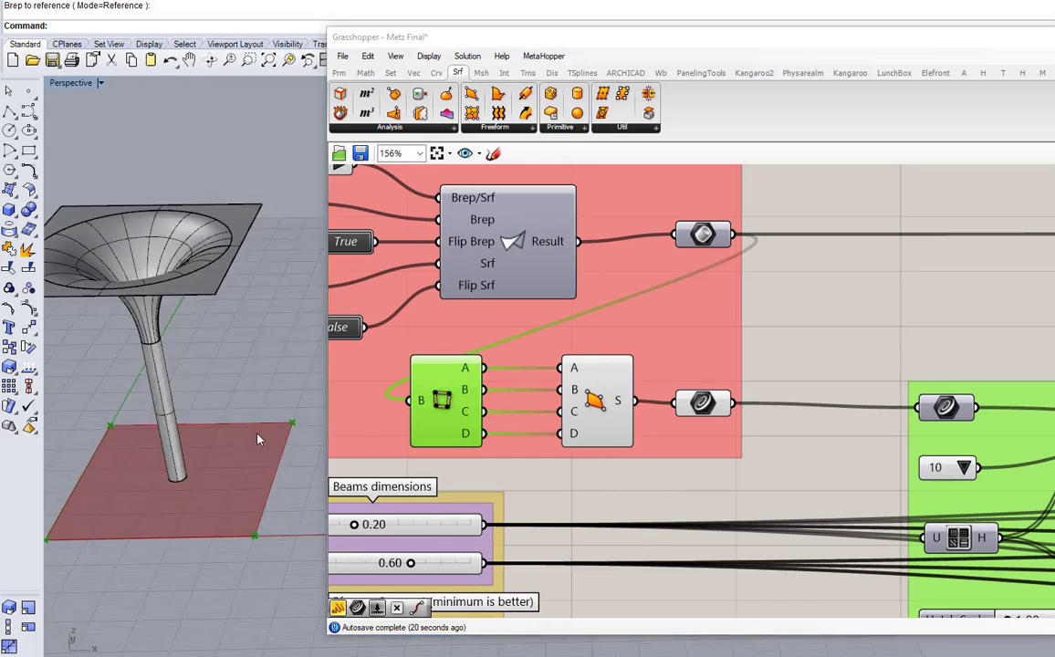
scroll(232, 391, "down", 1)
Wire a temporary Curve parameter to the 4Point Surface output, inspect the boundary curve, and delete the parameter
left_click(602, 394)
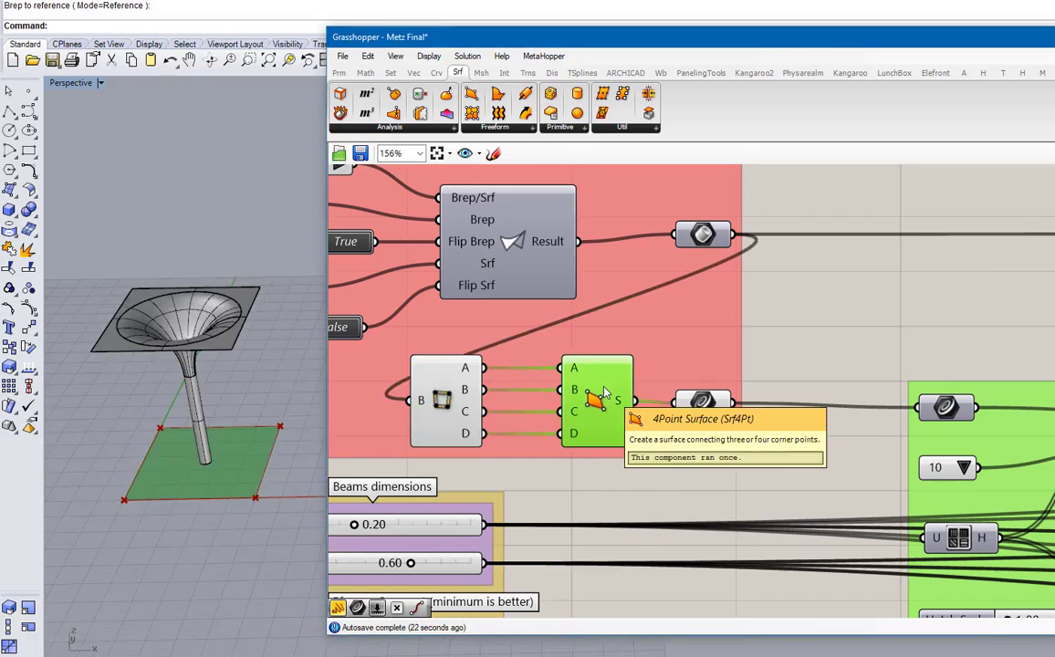
left_click(345, 72)
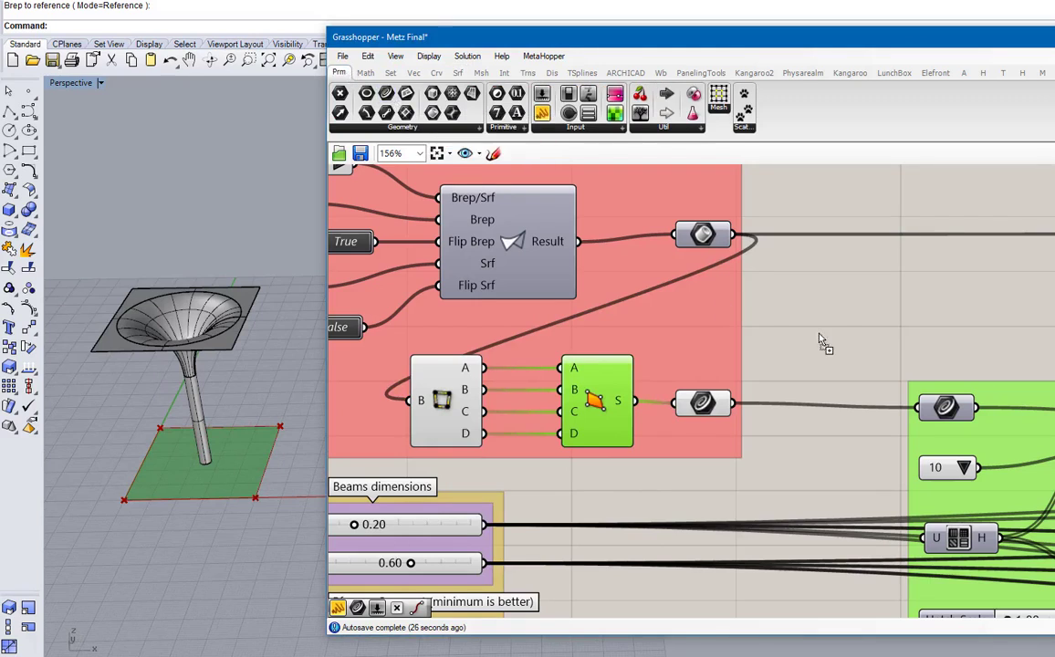
left_click_drag(818, 340, 797, 319)
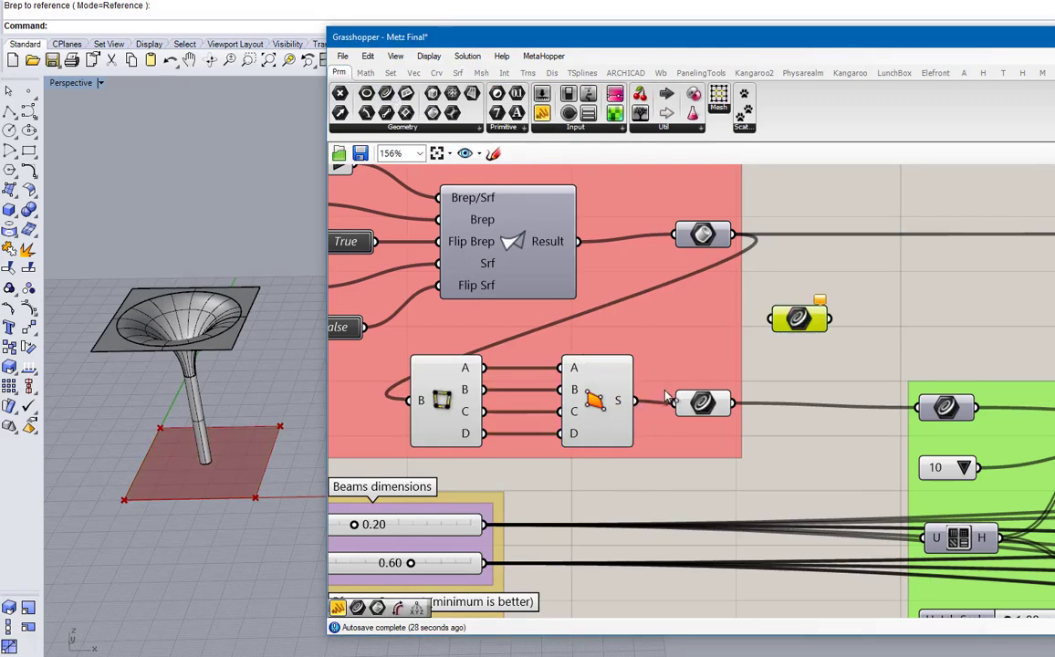
left_click_drag(636, 401, 794, 330)
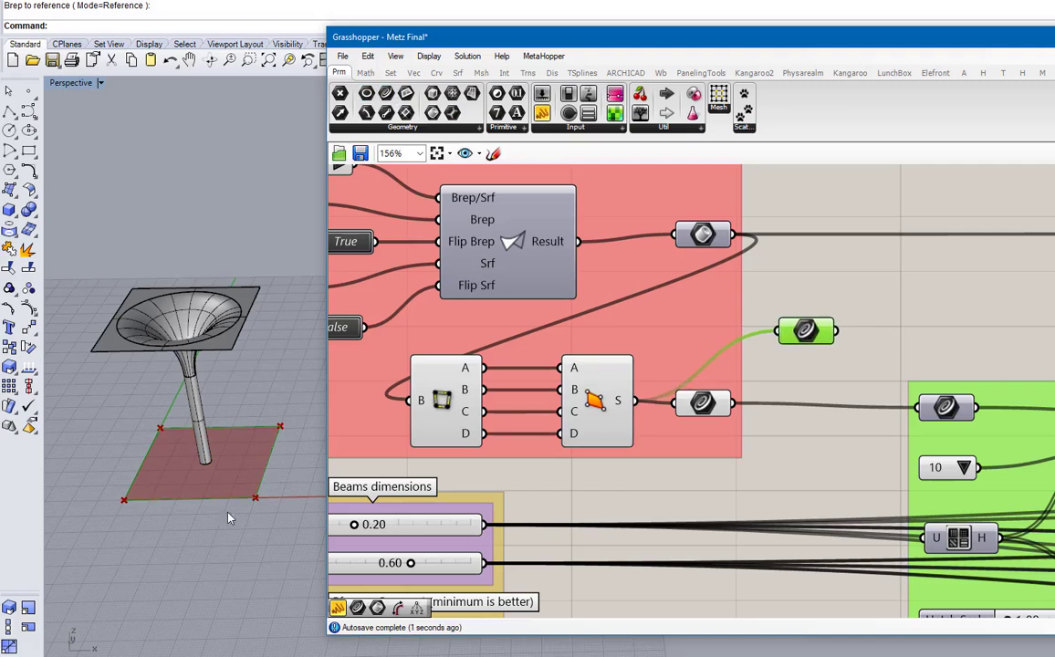
scroll(244, 490, "up", 4)
scroll(243, 490, "down", 4)
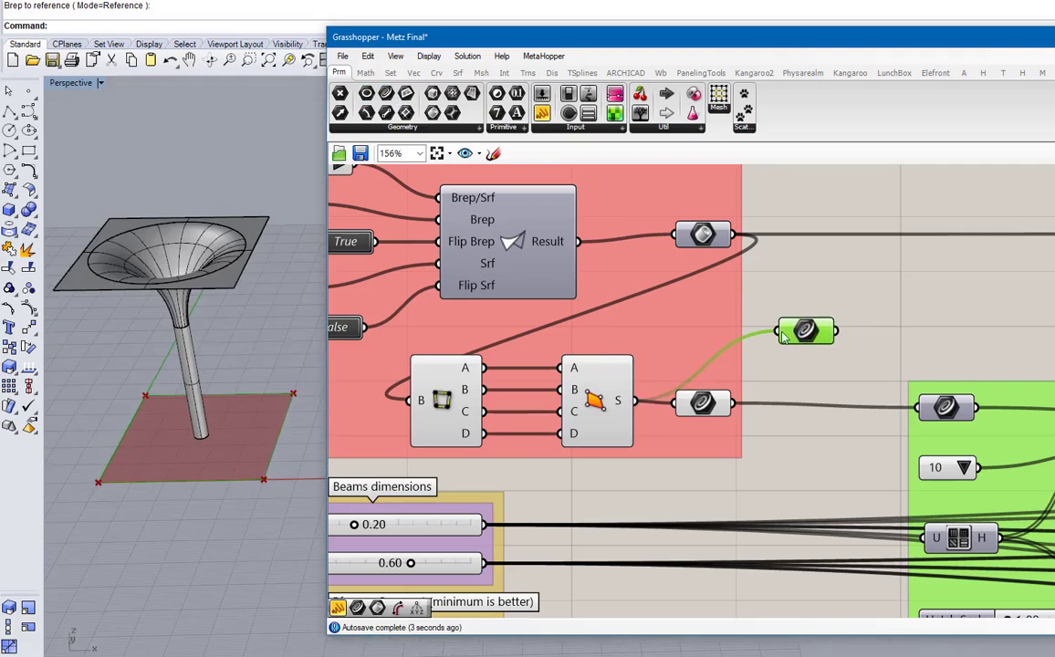
key("Delete")
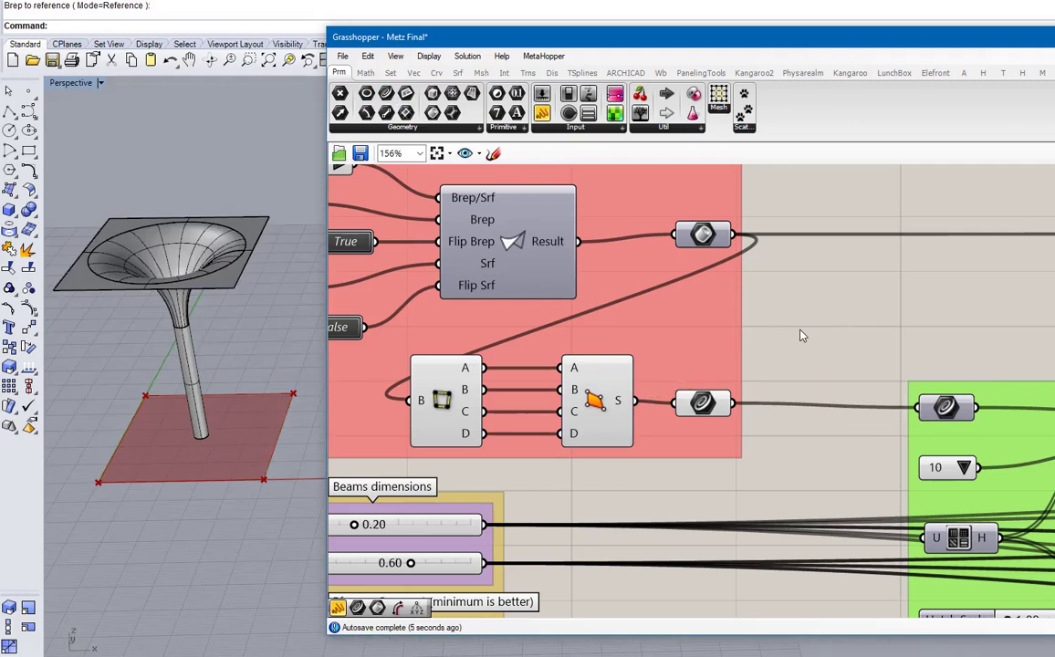
Examine the hatch components of the Planar lines group and locate Hatch Table and CreateHatch in the Human plugin
scroll(801, 336, "down", 3)
right_click_drag(795, 342, 561, 266)
scroll(637, 345, "up", 2)
right_click_drag(642, 347, 560, 258)
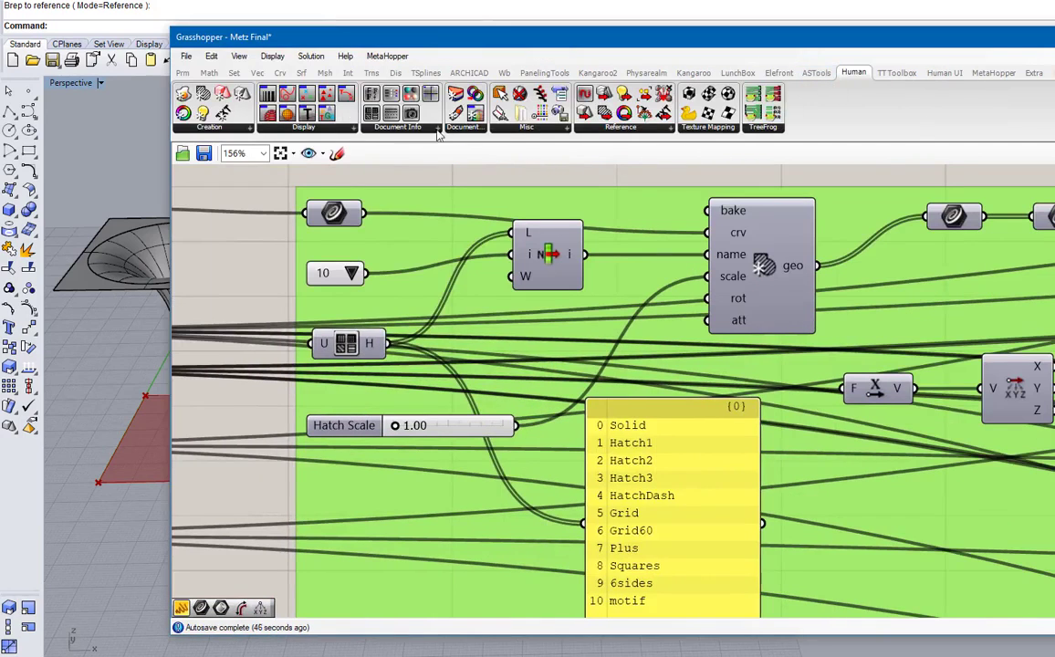
left_click(379, 128)
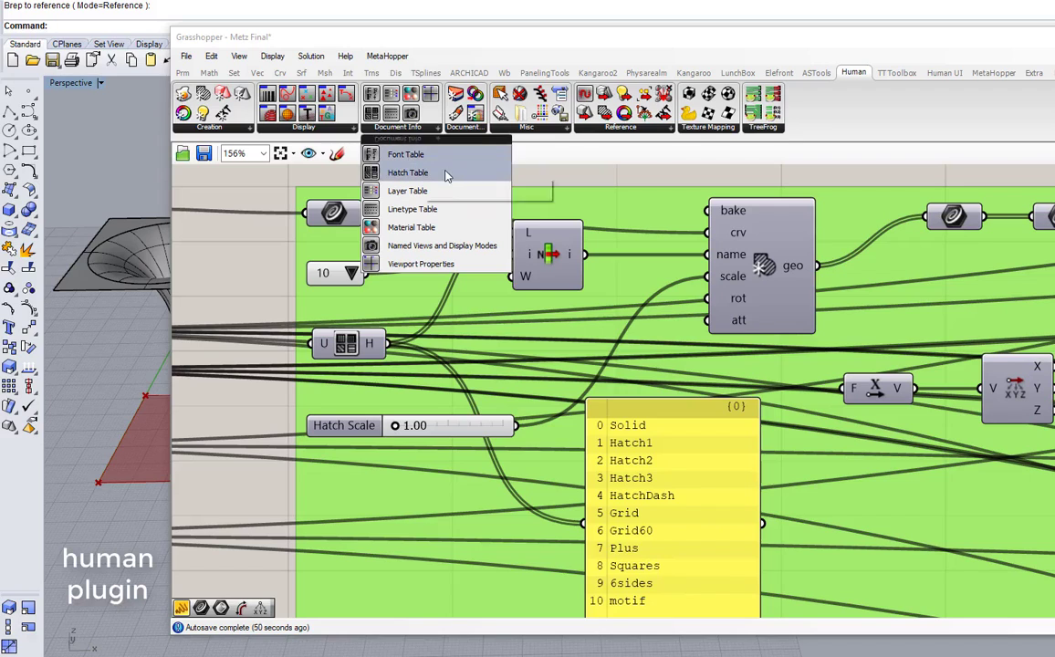
left_click(560, 174)
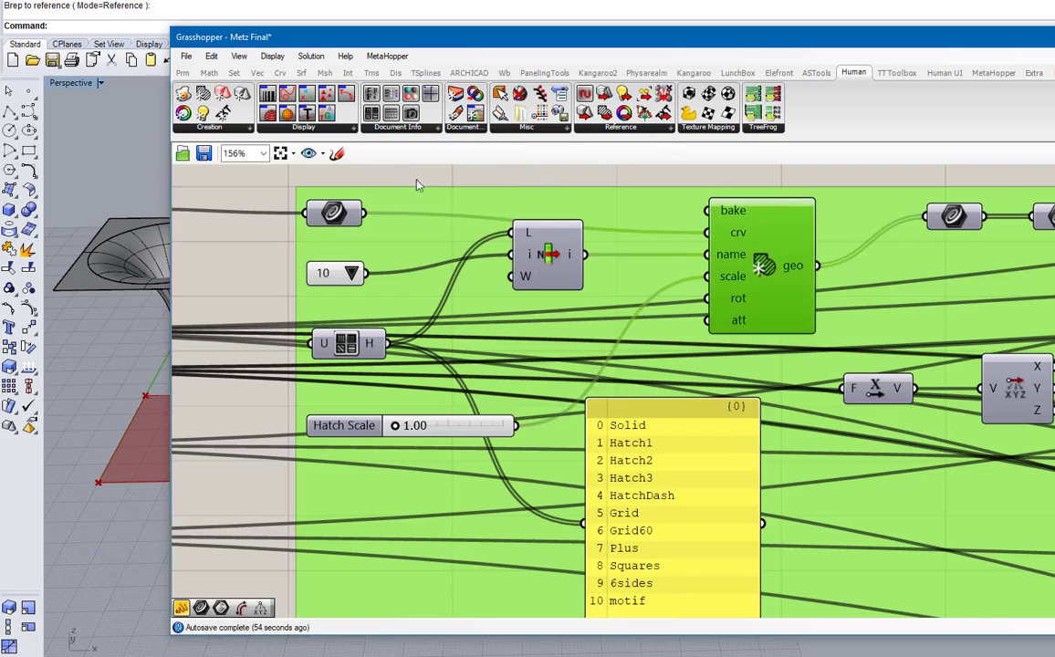
left_click(214, 128)
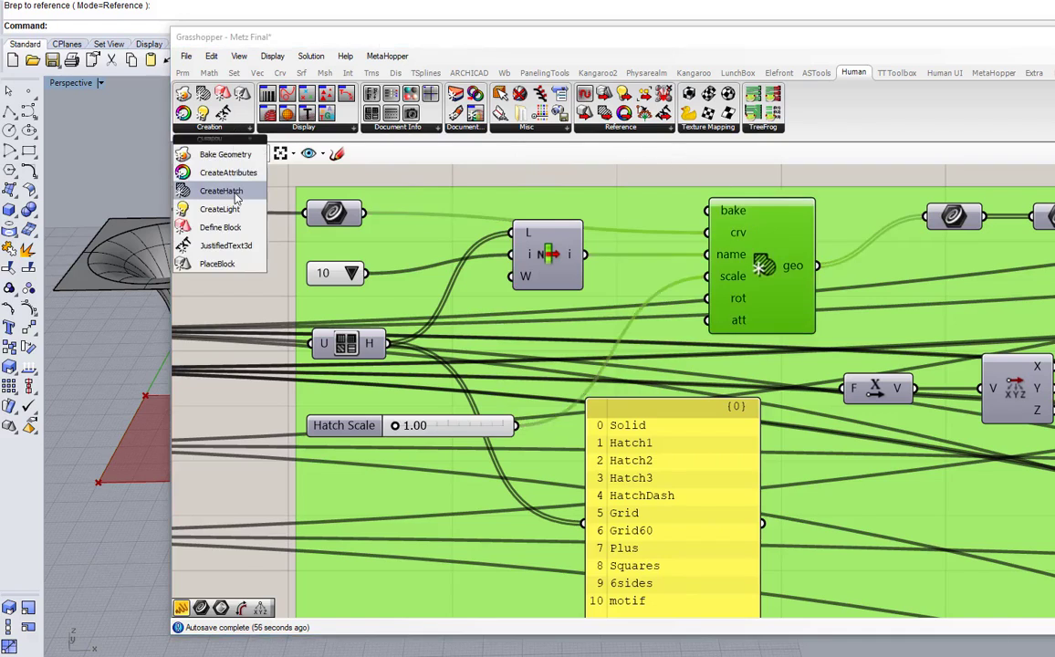
left_click(469, 181)
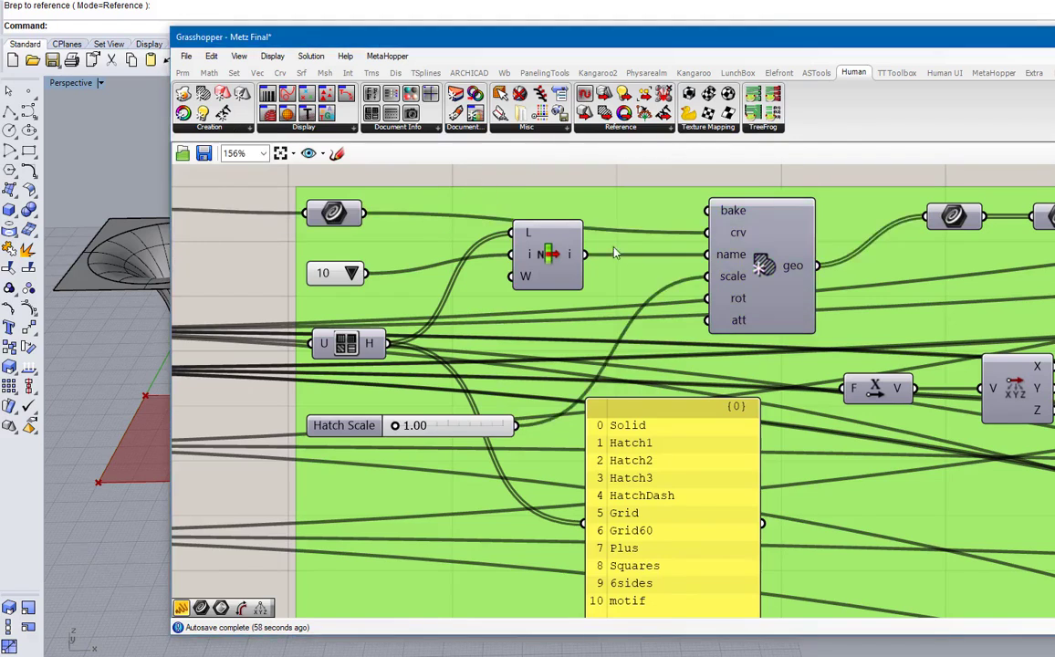
Add a Curve parameter above the Planar lines group and connect the CreateHatch geo output to it
right_click_drag(641, 297, 551, 401)
scroll(552, 402, "down", 2)
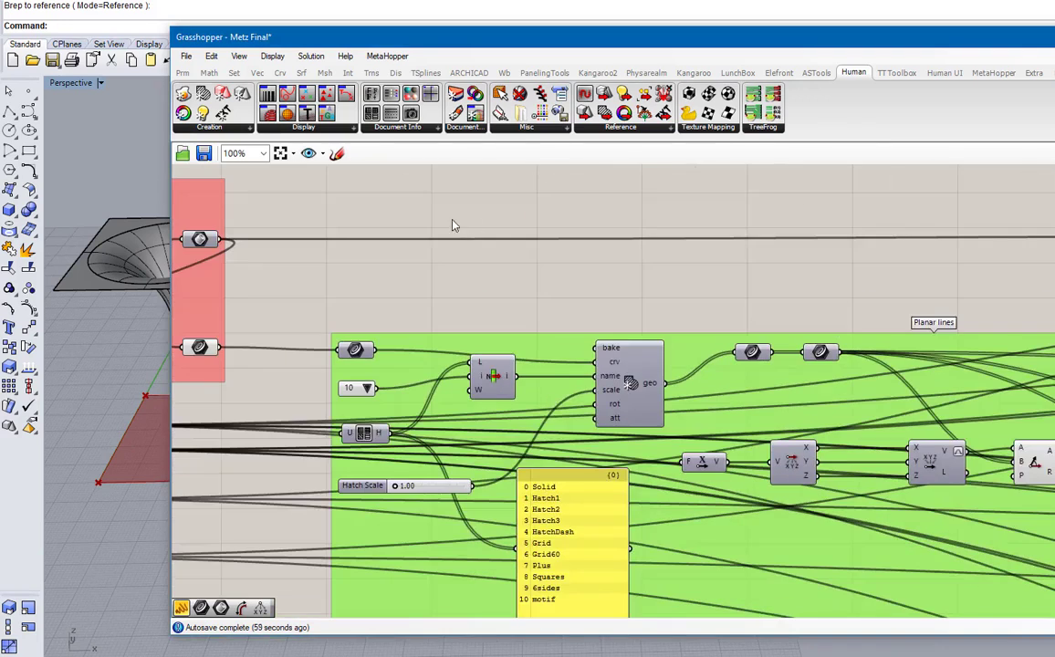
left_click(182, 73)
left_click_drag(668, 275, 669, 271)
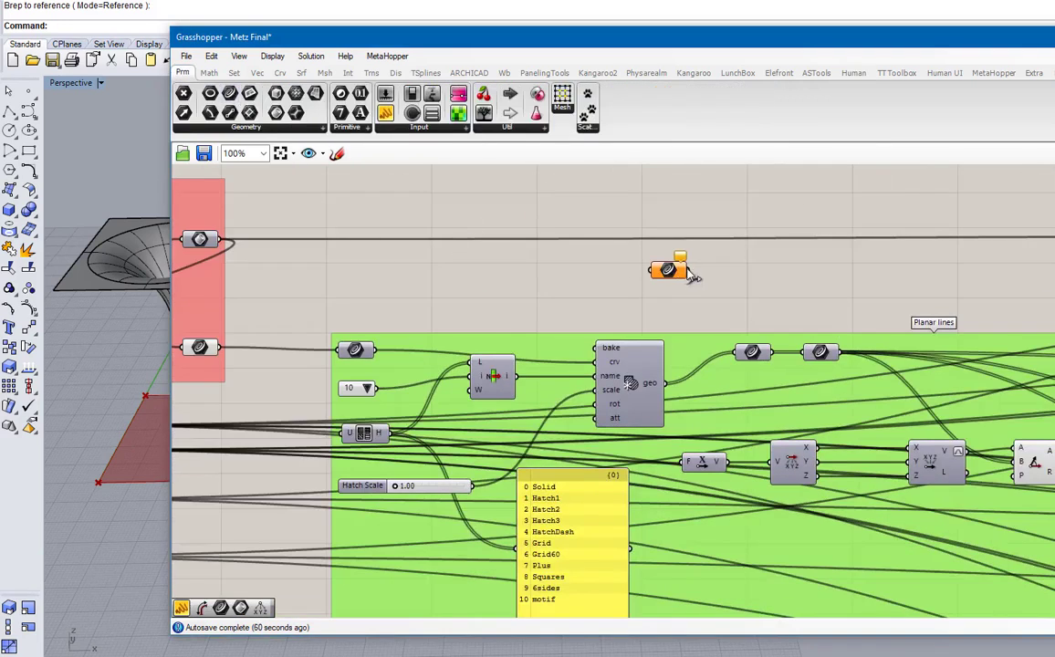
mouse_move(664, 383)
left_mouse_down()
mouse_move(651, 271)
mouse_move(684, 289)
left_mouse_up()
Move the Grasshopper window aside, inspect the hatch curves on the base surface, and delete the temporary Curve parameter
left_click_drag(457, 44, 636, 48)
scroll(211, 454, "up", 5)
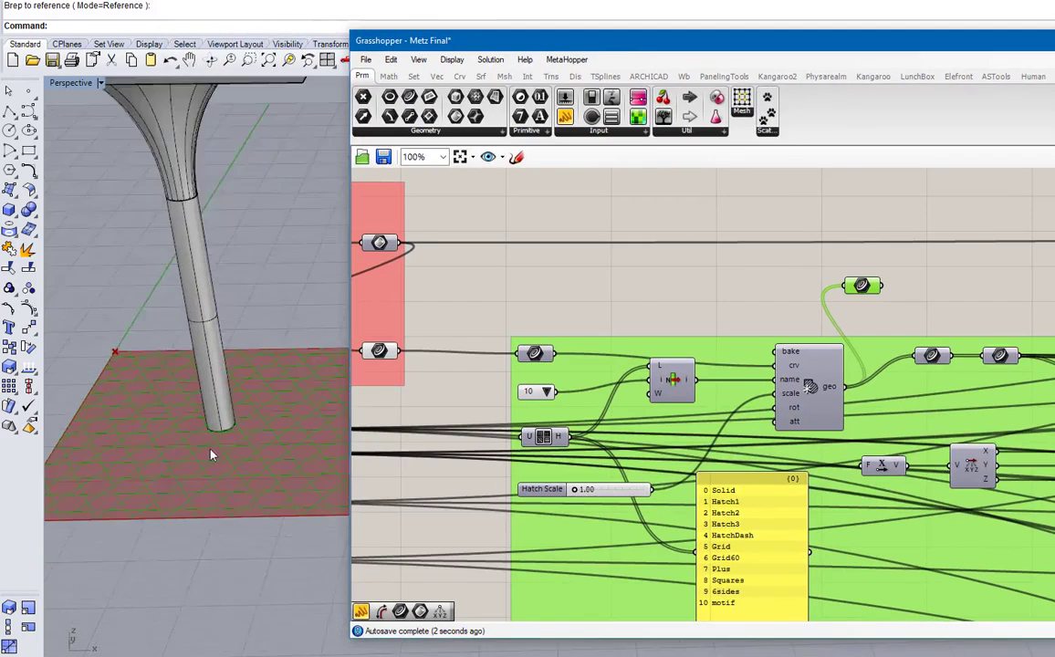
scroll(212, 462, "down", 3)
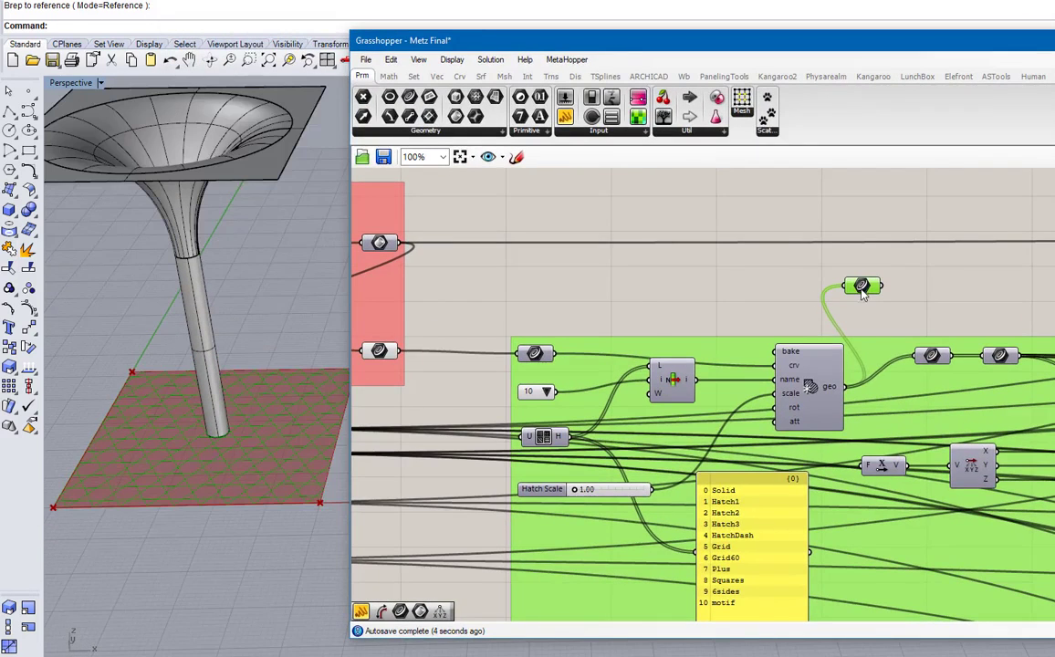
mouse_move(862, 289)
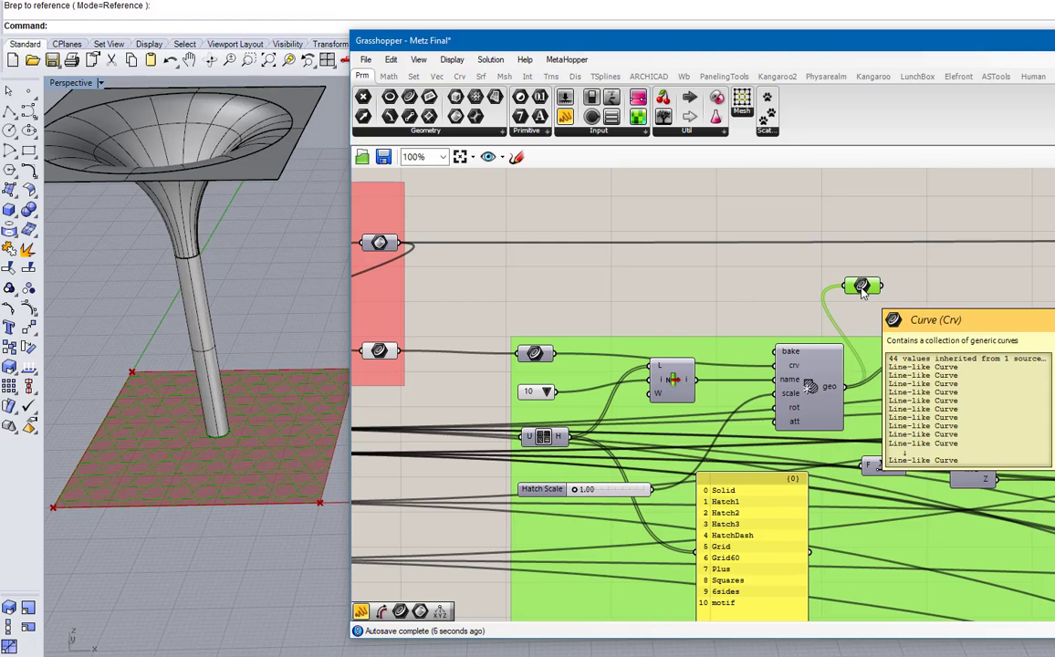
key("Delete")
Examine the hatch name panel, the index value list and the List Item component that feeds CreateHatch
right_click_drag(554, 408, 515, 322)
scroll(691, 509, "up", 3)
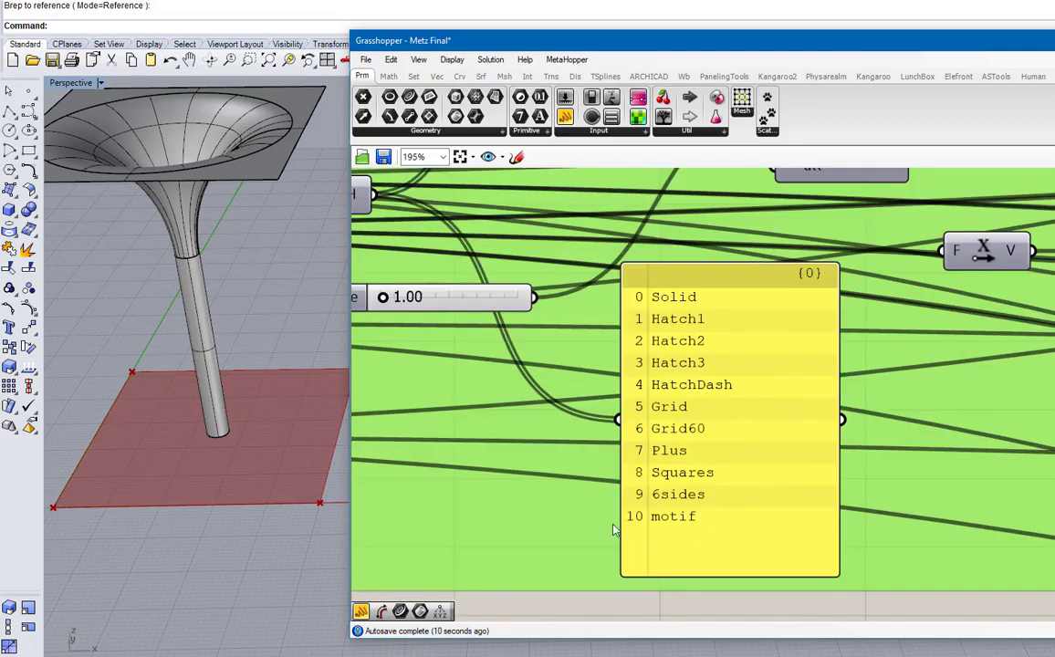
scroll(641, 522, "down", 5)
scroll(515, 365, "up", 5)
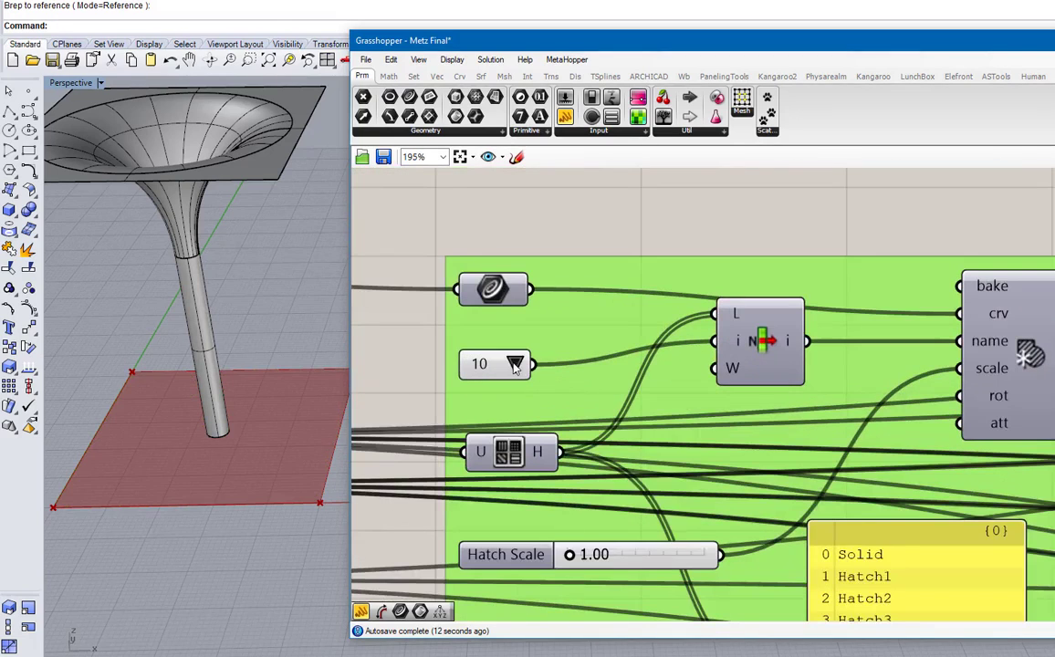
scroll(479, 365, "down", 5)
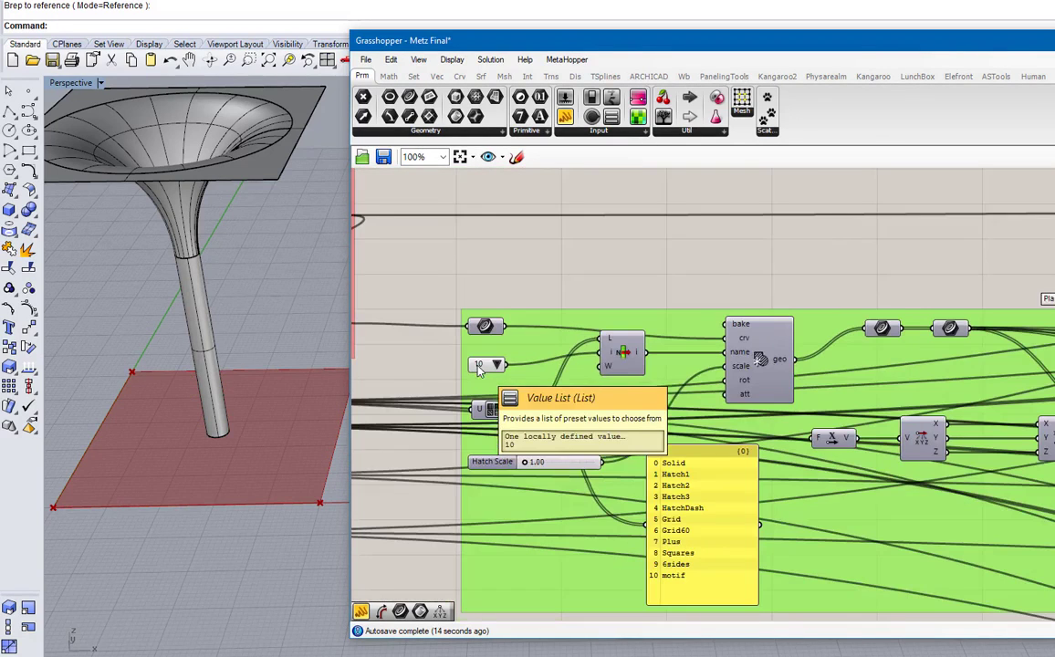
scroll(627, 358, "up", 3)
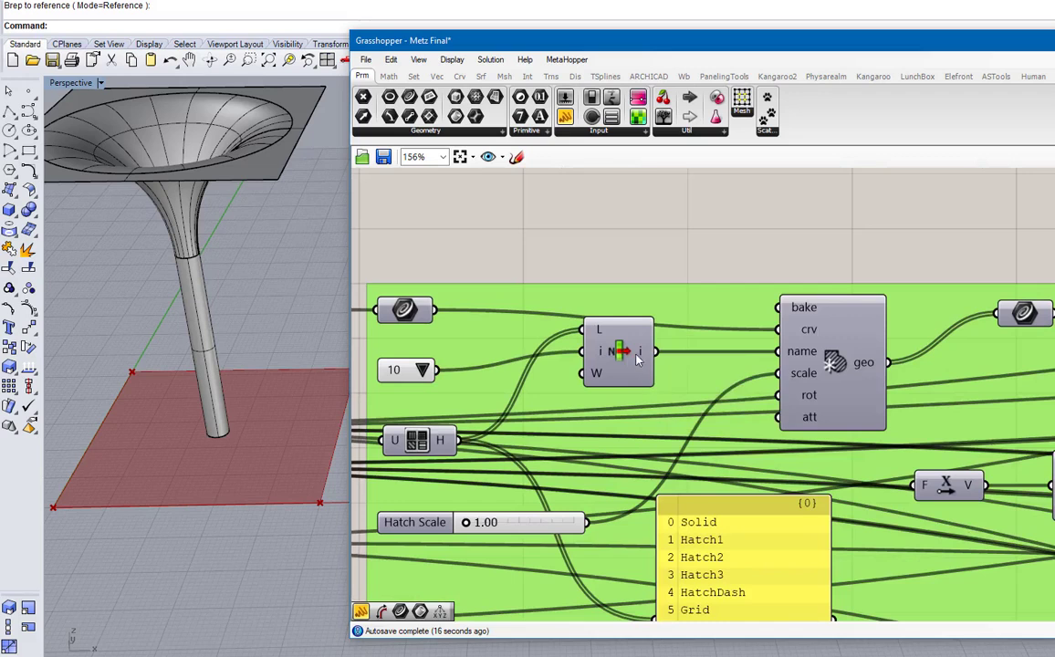
Move the Unit X component in the Planar lines group slightly down, below the vector deconstruction component it feeds
left_click(620, 356)
scroll(620, 356, "down", 3)
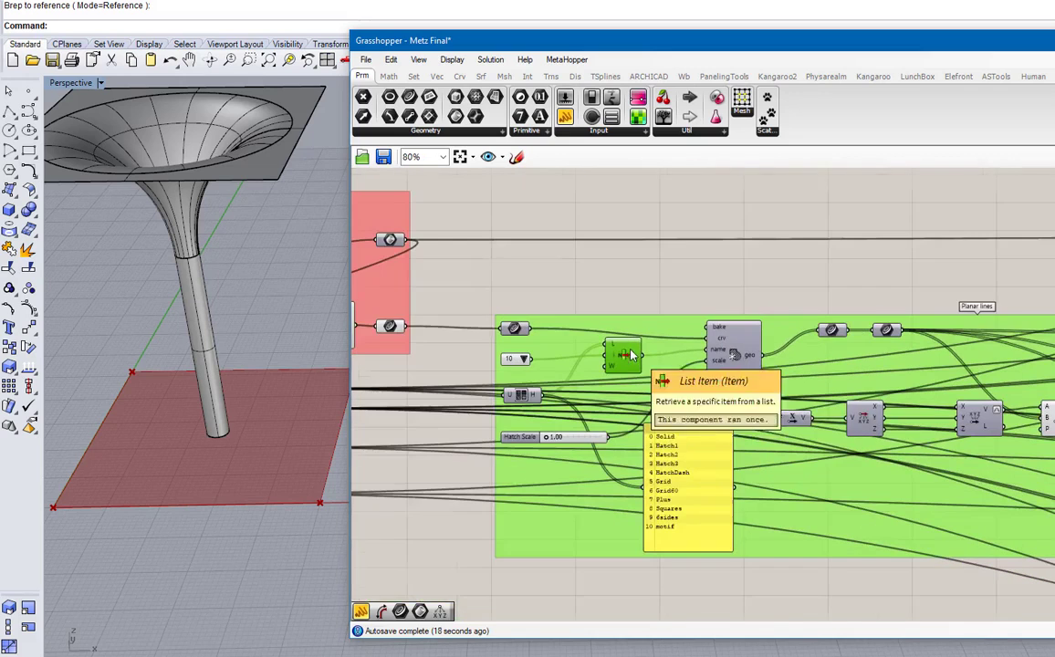
right_click_drag(841, 397, 739, 387)
left_click_drag(696, 409, 708, 452)
right_click_drag(707, 438, 552, 411)
scroll(636, 316, "up", 2)
scroll(636, 311, "up", 1)
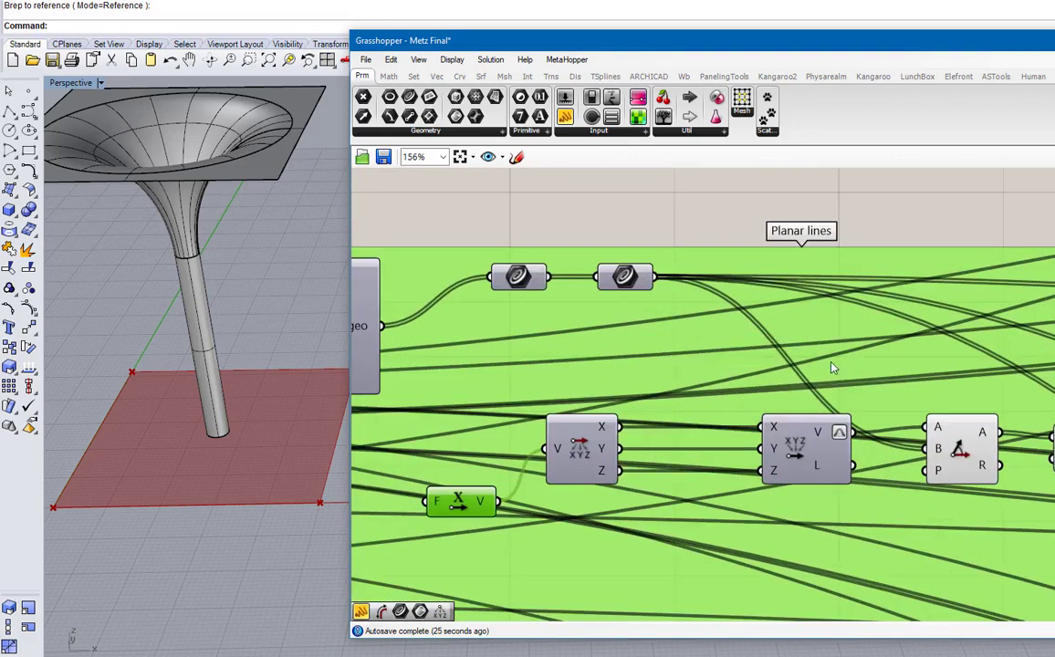
Examine the vector Angle component, the Round(x) expression and the comparison components that sort the hatch lines by direction
right_click_drag(789, 355, 625, 336)
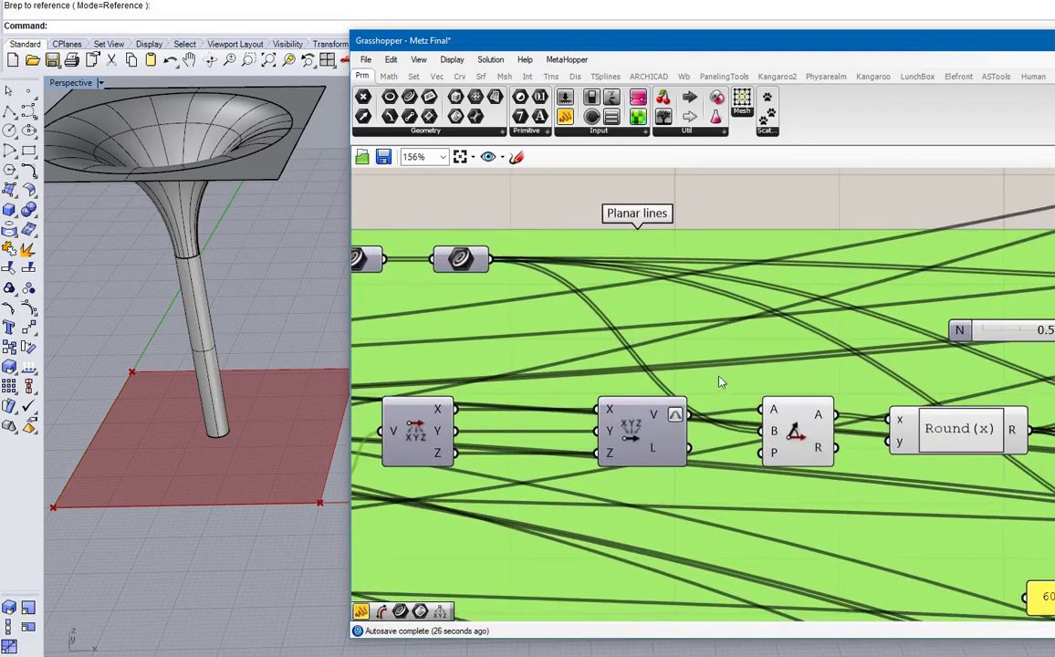
left_click(803, 438)
left_click(962, 429)
right_click_drag(995, 415, 534, 399)
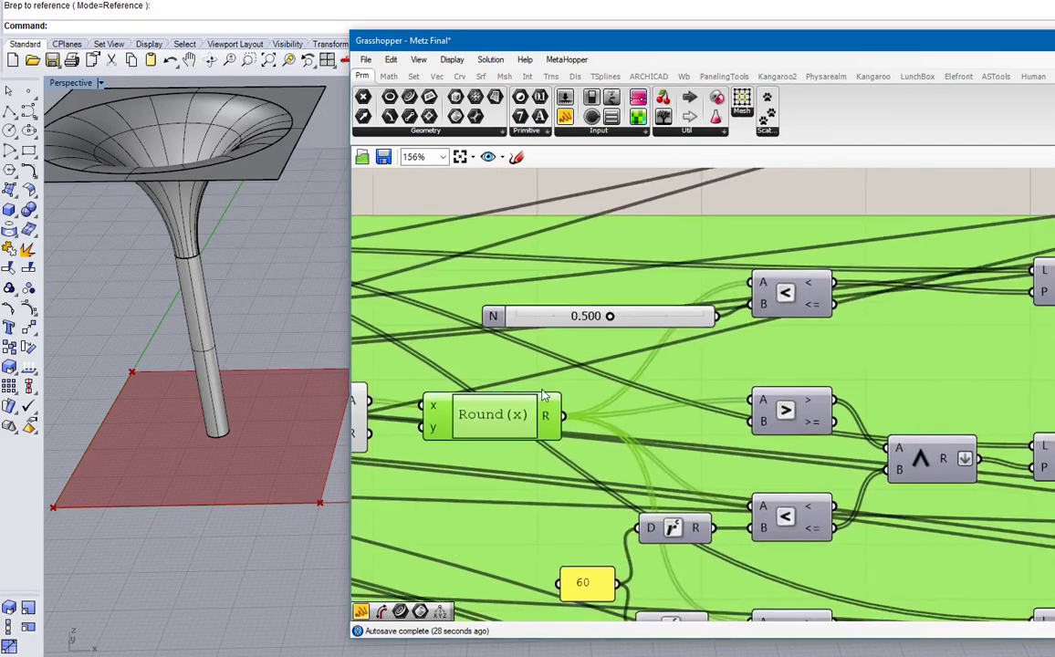
scroll(538, 387, "down", 3)
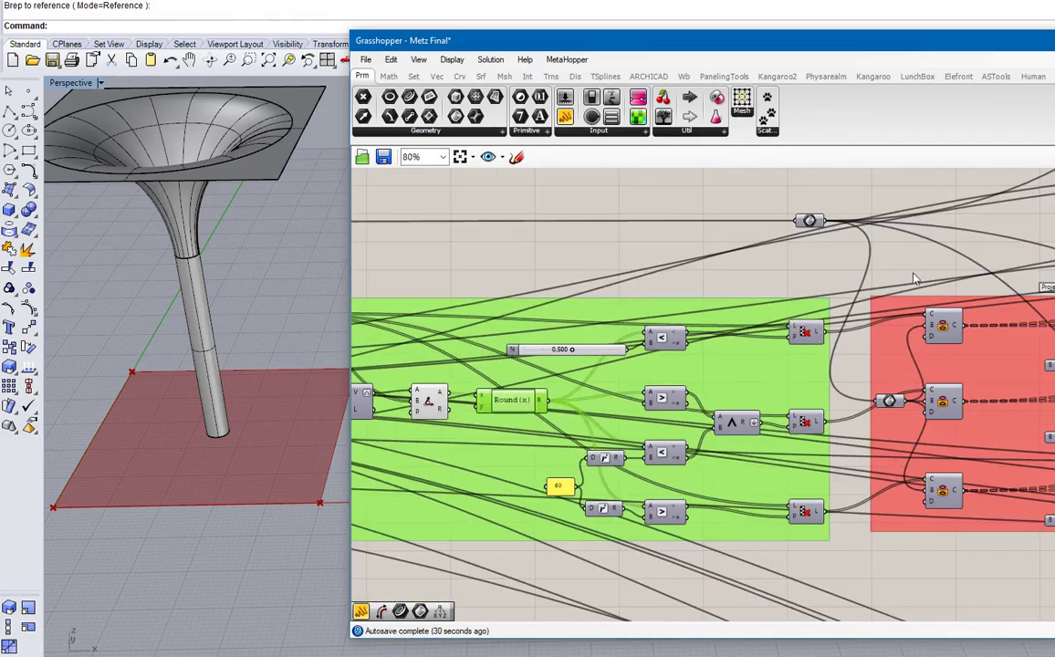
Enable the preview of the three Cull Pattern components at the end of the Planar lines group
left_click_drag(792, 290, 824, 537)
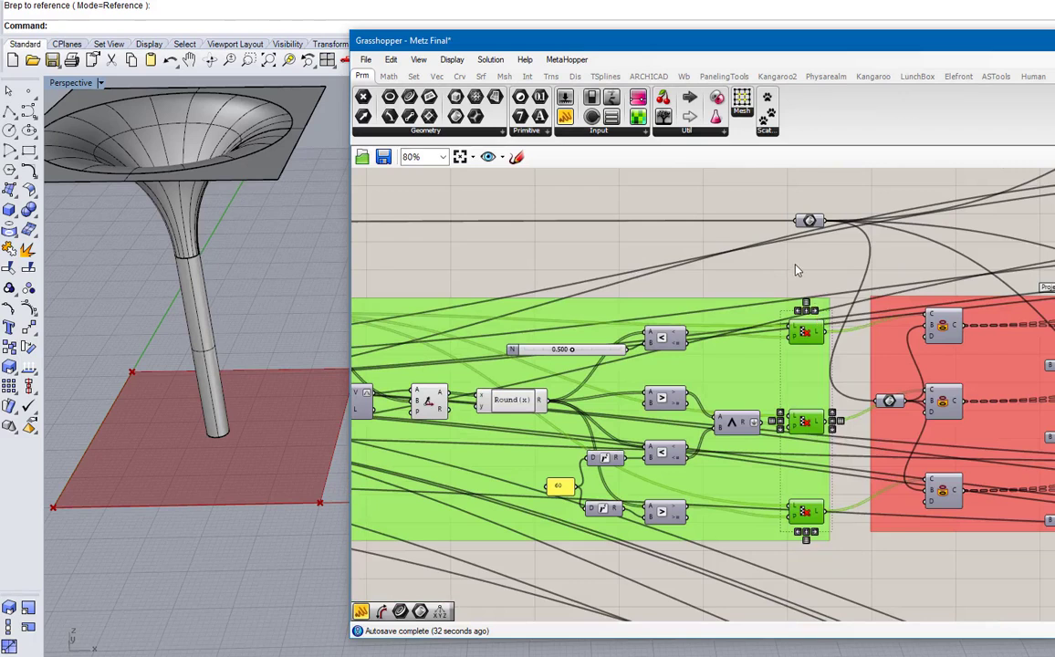
right_click(796, 270)
left_click(817, 275)
left_click(783, 283)
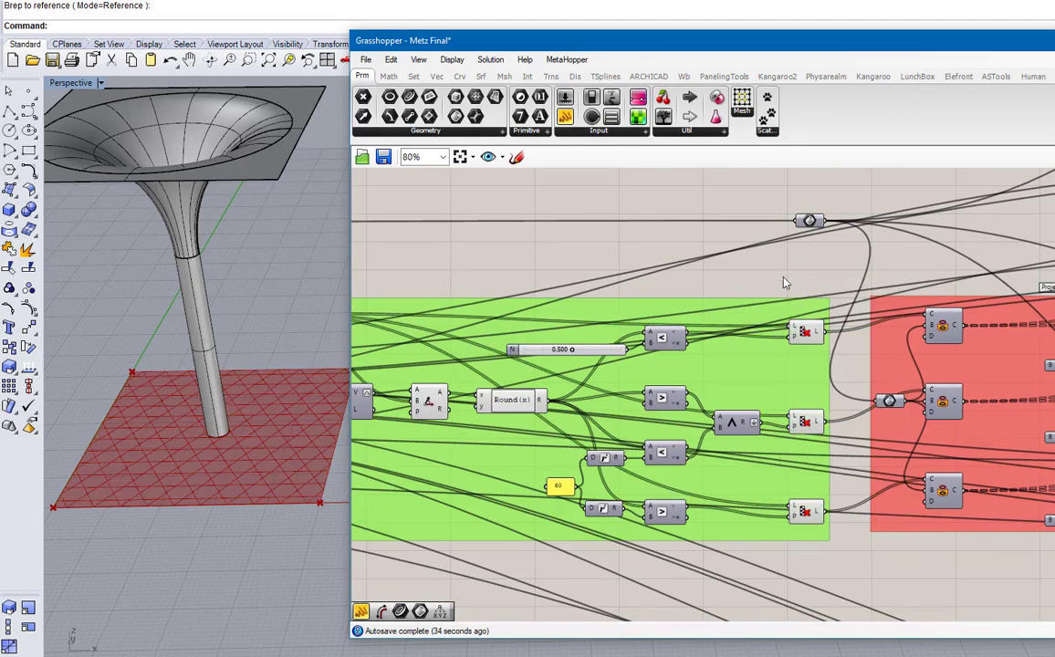
Select each Cull Pattern component in turn to inspect its set of hatch lines on the base surface
left_click(794, 333)
scroll(237, 429, "up", 5)
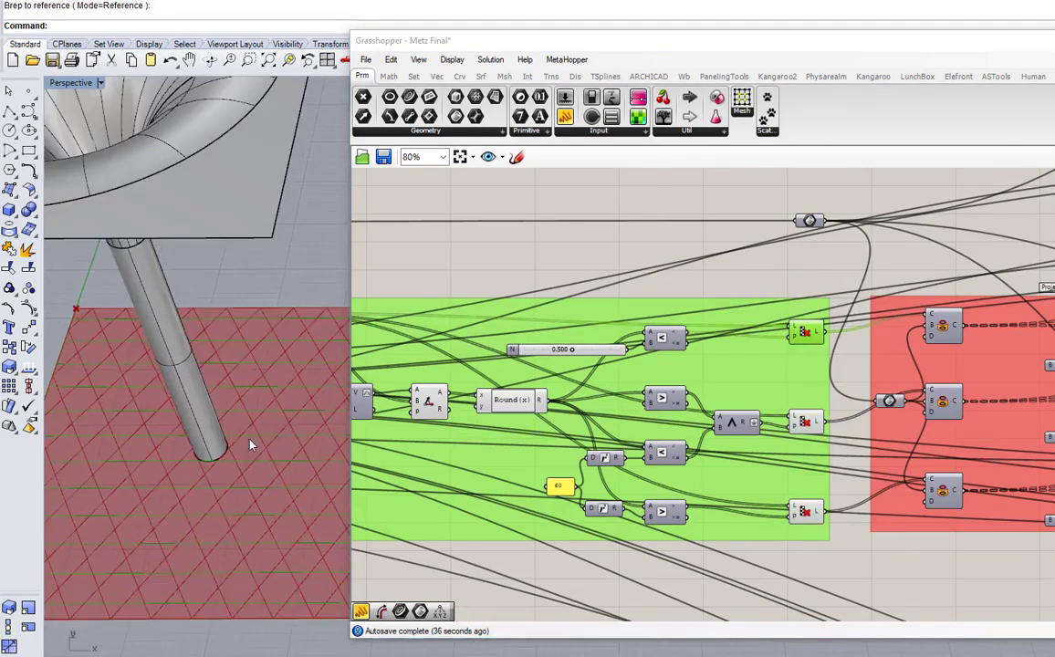
scroll(236, 418, "down", 5)
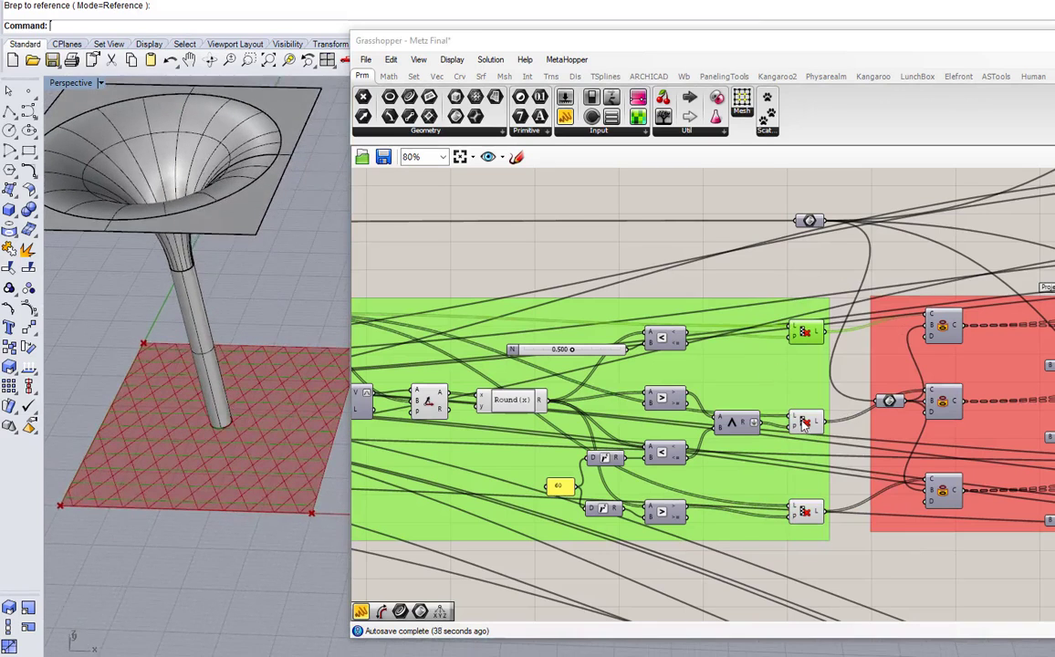
left_click(803, 423)
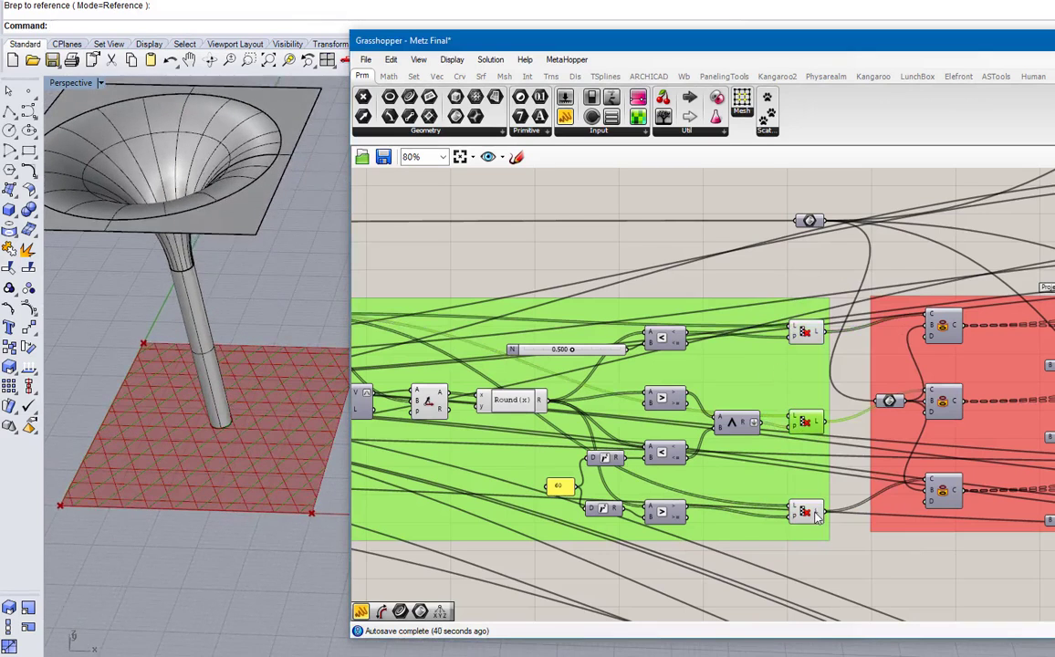
left_click(814, 513)
left_click_drag(780, 281, 830, 529)
Enable the preview of the three Project components in the Projected lines group
scroll(854, 495, "up", 1)
left_click_drag(909, 227, 998, 516)
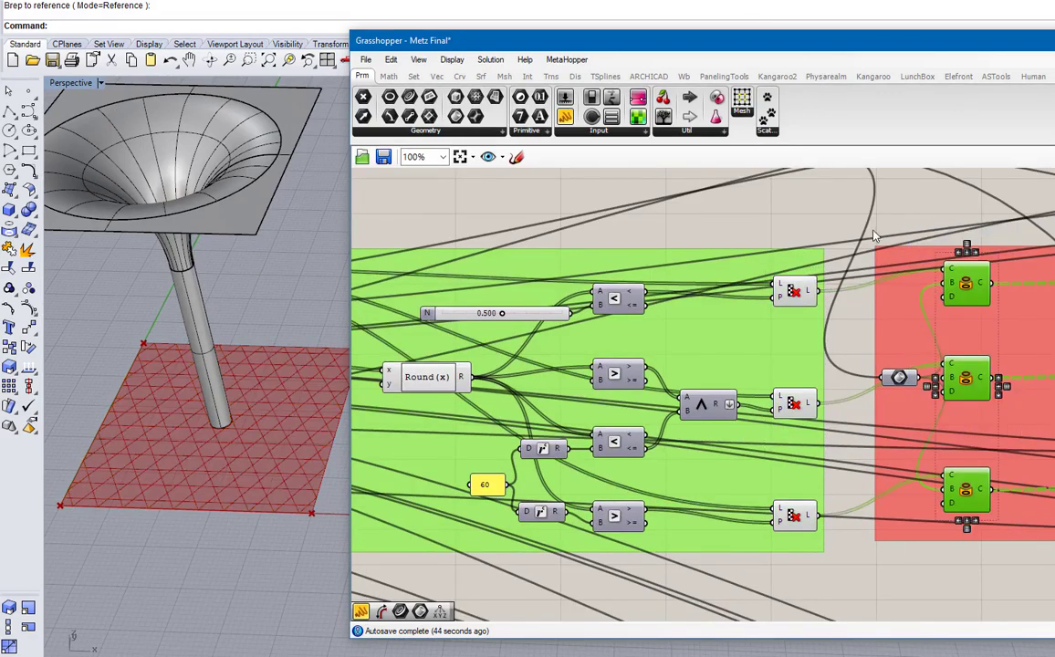
right_click(897, 216)
left_click(922, 221)
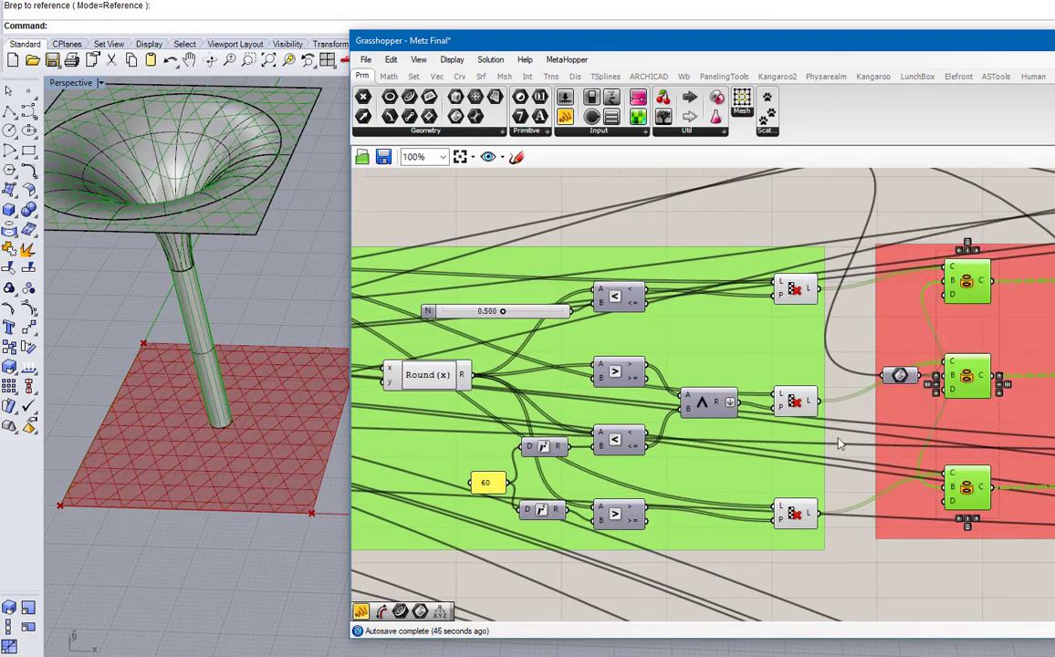
Enable the preview of the Brep parameter that holds the funnel column in the Input geometry group
scroll(837, 436, "down", 4)
scroll(841, 304, "up", 5)
scroll(866, 283, "down", 3)
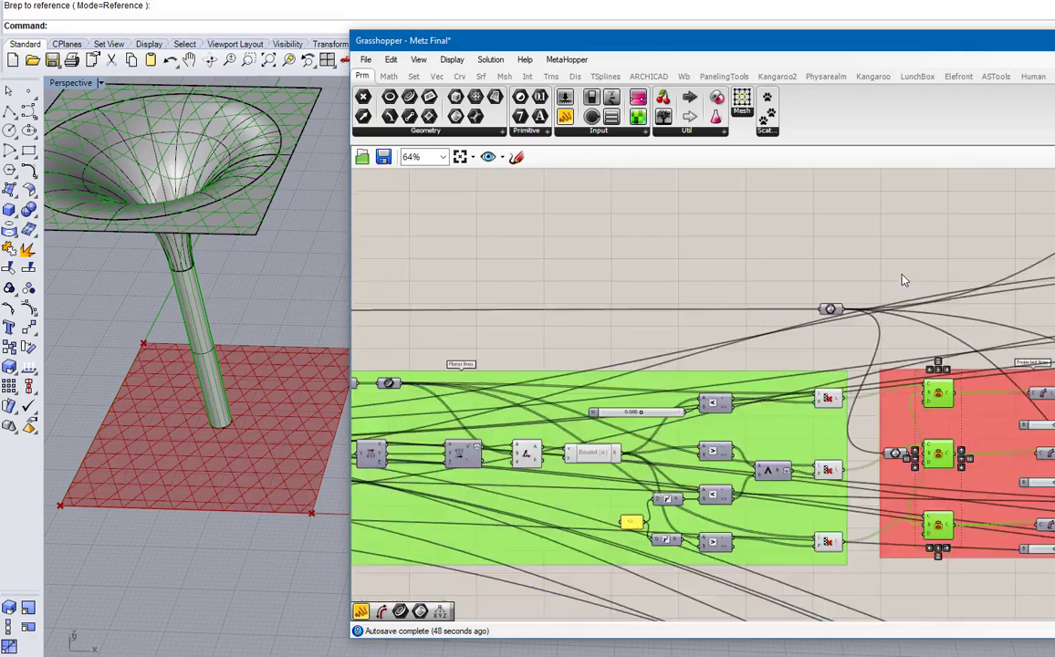
scroll(849, 278, "down", 2)
scroll(718, 309, "up", 5)
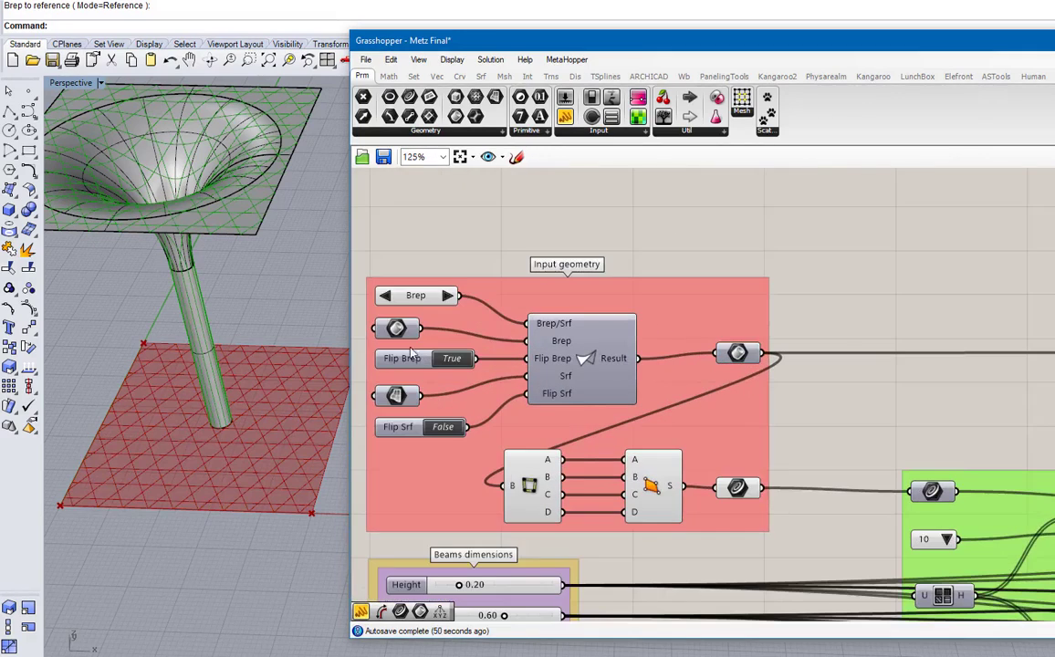
right_click(408, 329)
left_click(436, 353)
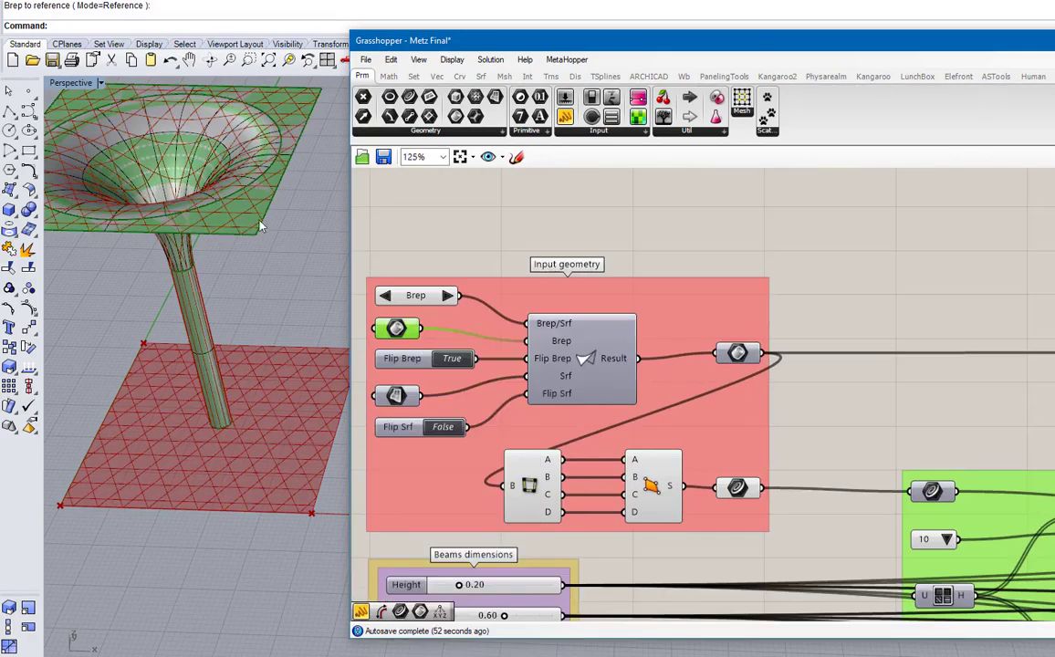
Hide the original funnel column polysurface in Rhino so only the Grasshopper previews are shown
left_click(238, 216)
middle_click(237, 210)
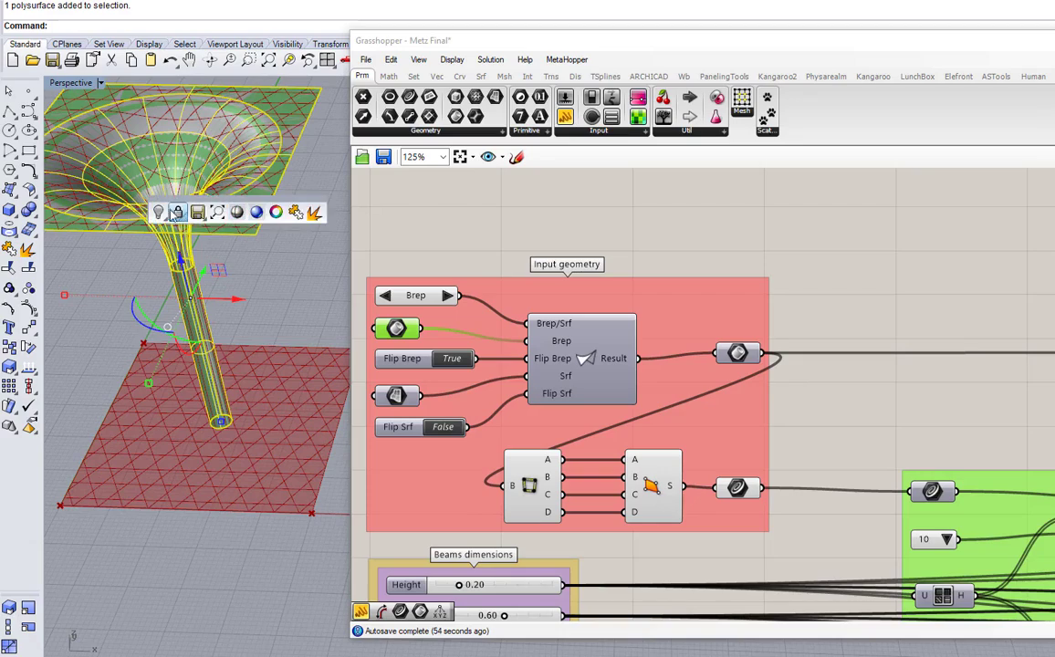
left_click(161, 212)
scroll(268, 285, "down", 2)
right_click_drag(268, 285, 223, 222)
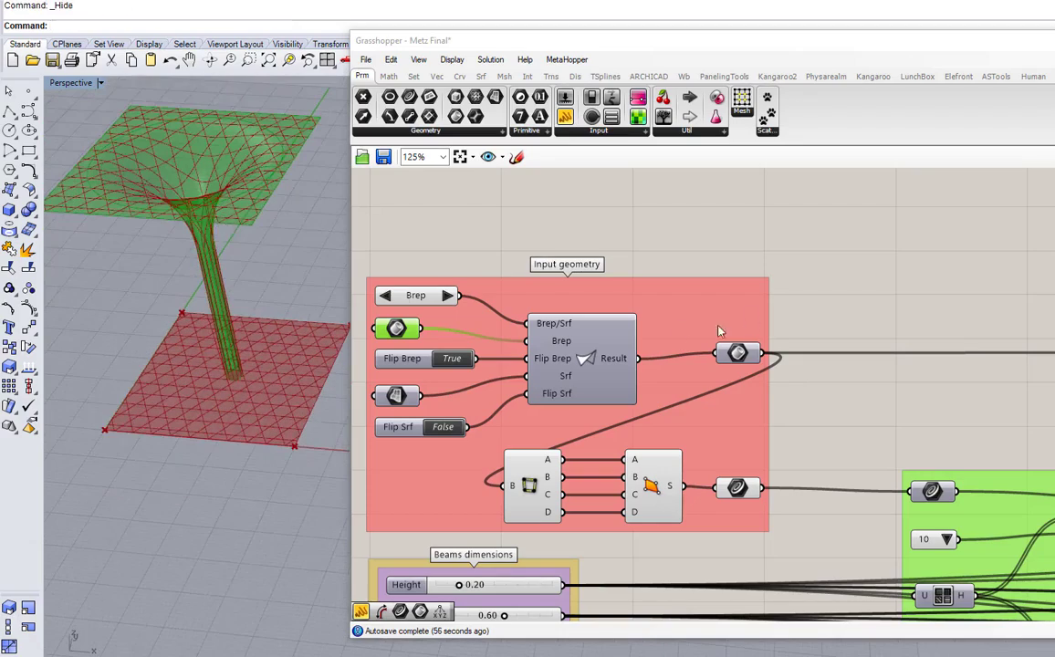
Select each Project component in turn and inspect the curves it projects onto the funnel column
scroll(675, 327, "down", 6)
right_click_drag(886, 313, 465, 231)
scroll(756, 295, "up", 7)
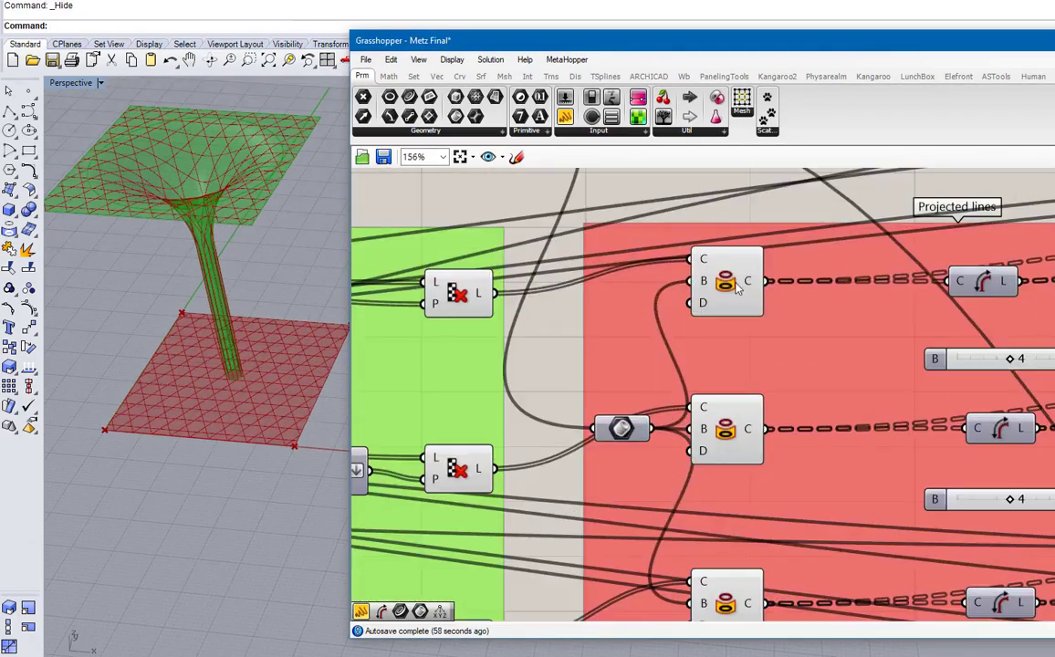
left_click(732, 284)
mouse_move(198, 188)
right_mouse_down()
mouse_move(195, 258)
mouse_move(208, 193)
right_mouse_up()
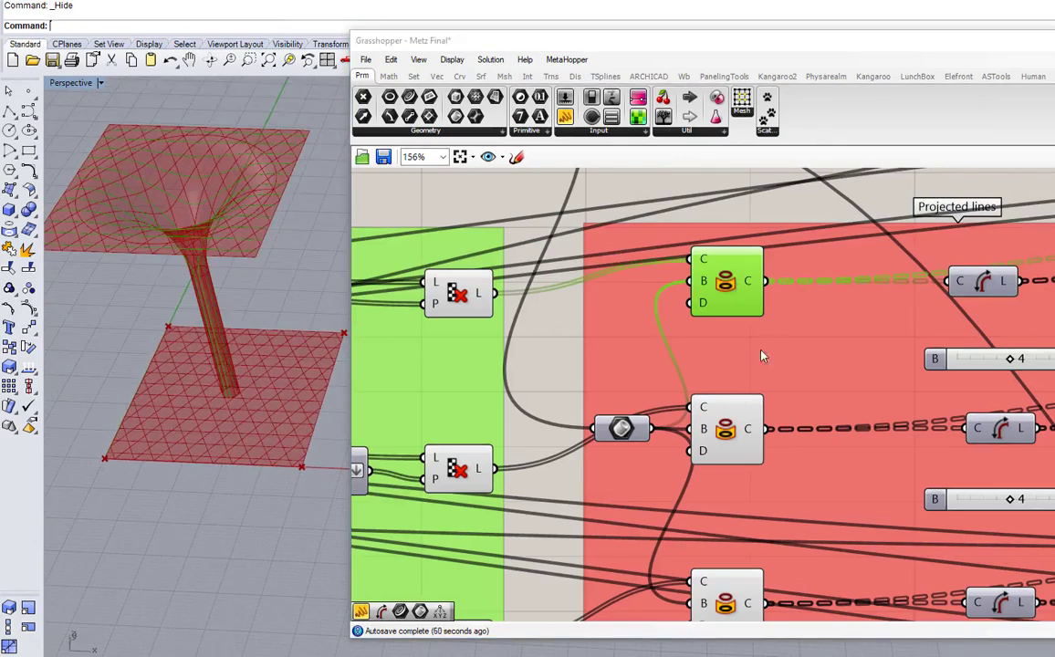
left_click(727, 429)
scroll(239, 236, "up", 3)
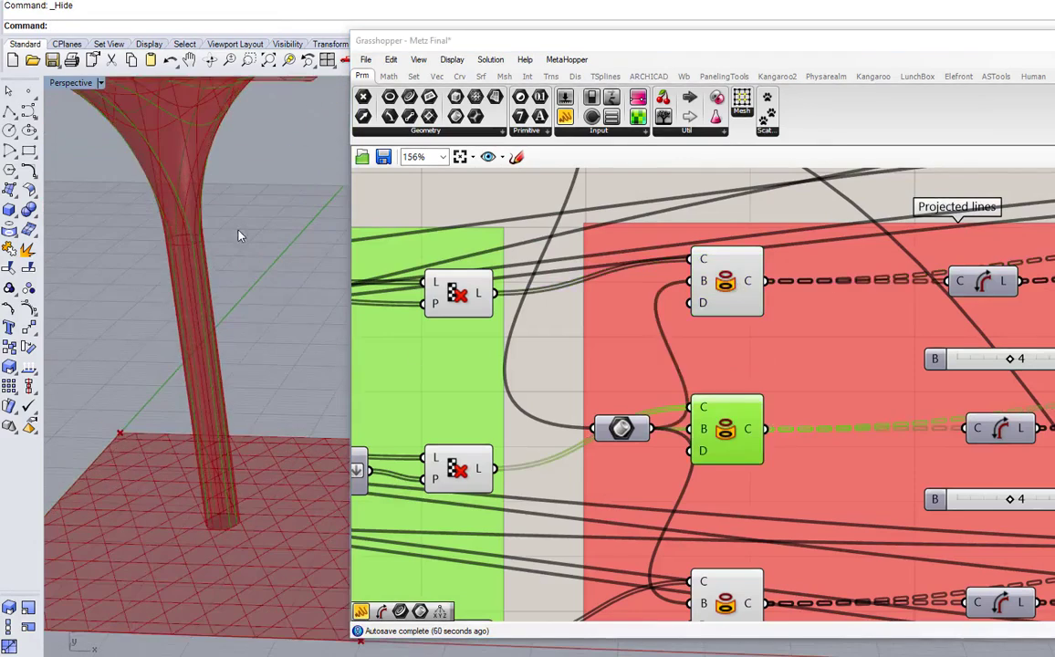
left_click(748, 611)
right_click_drag(196, 365, 186, 386)
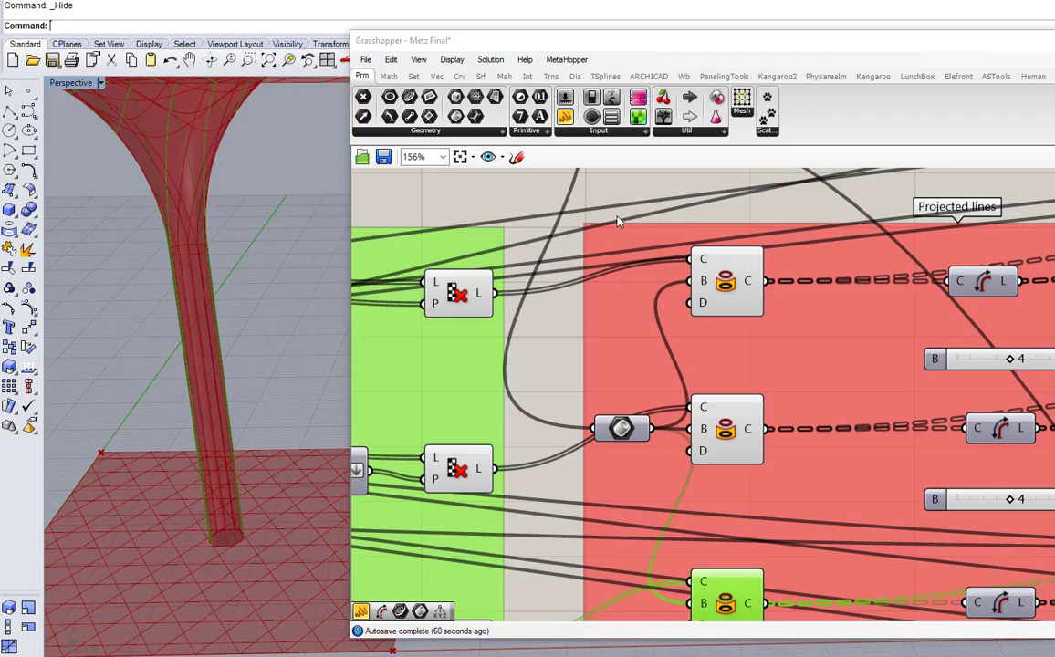
Select all three Project components and inspect their projected curves down to the foot of the column
scroll(629, 208, "down", 3)
left_click_drag(595, 188, 754, 513)
scroll(165, 287, "down", 5)
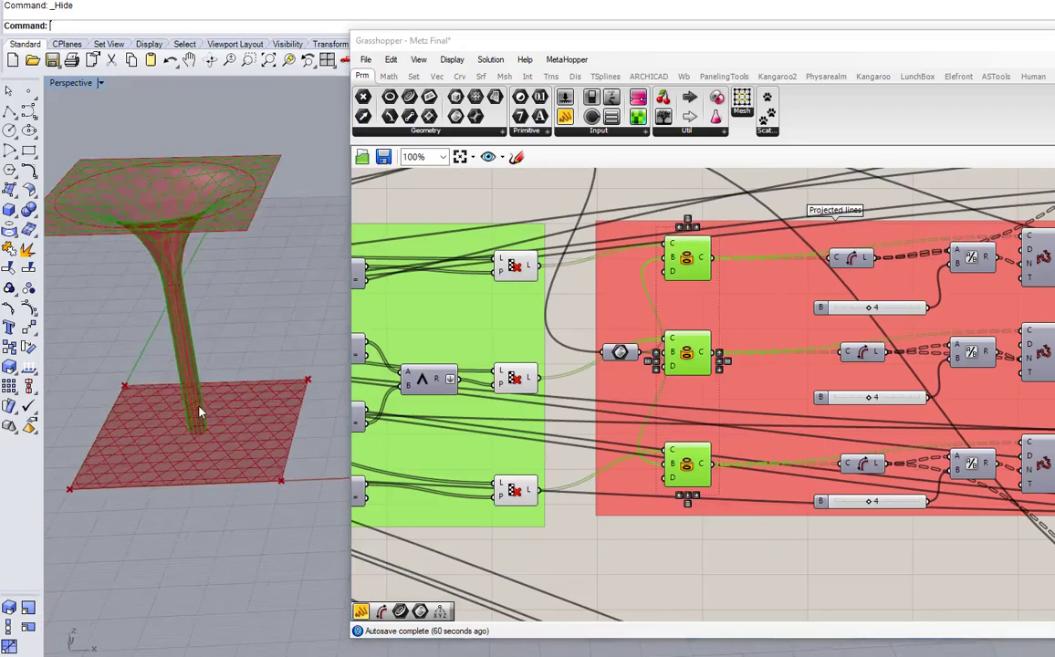
scroll(223, 482, "up", 10)
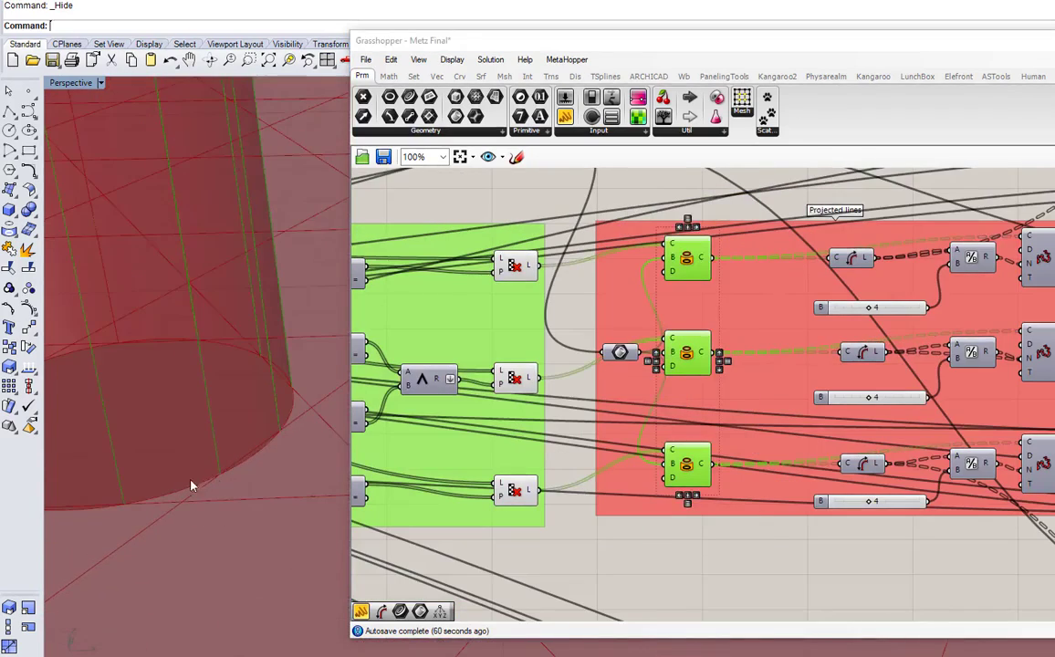
mouse_move(191, 485)
right_mouse_down()
mouse_move(208, 483)
mouse_move(186, 492)
right_mouse_up()
scroll(188, 513, "down", 8)
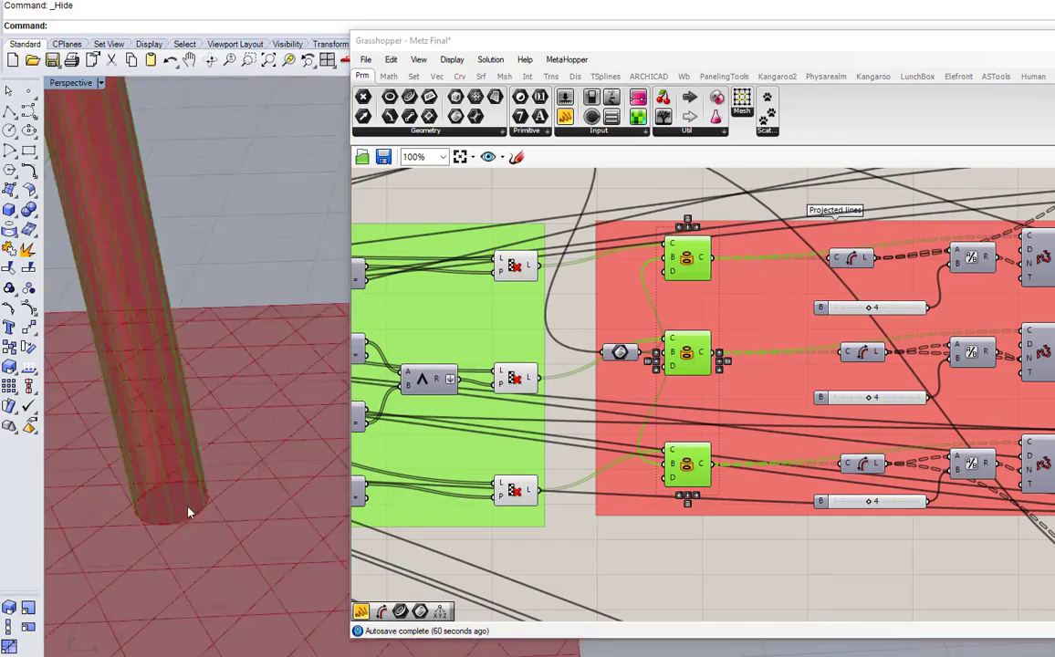
scroll(191, 456, "down", 4)
scroll(235, 392, "down", 3)
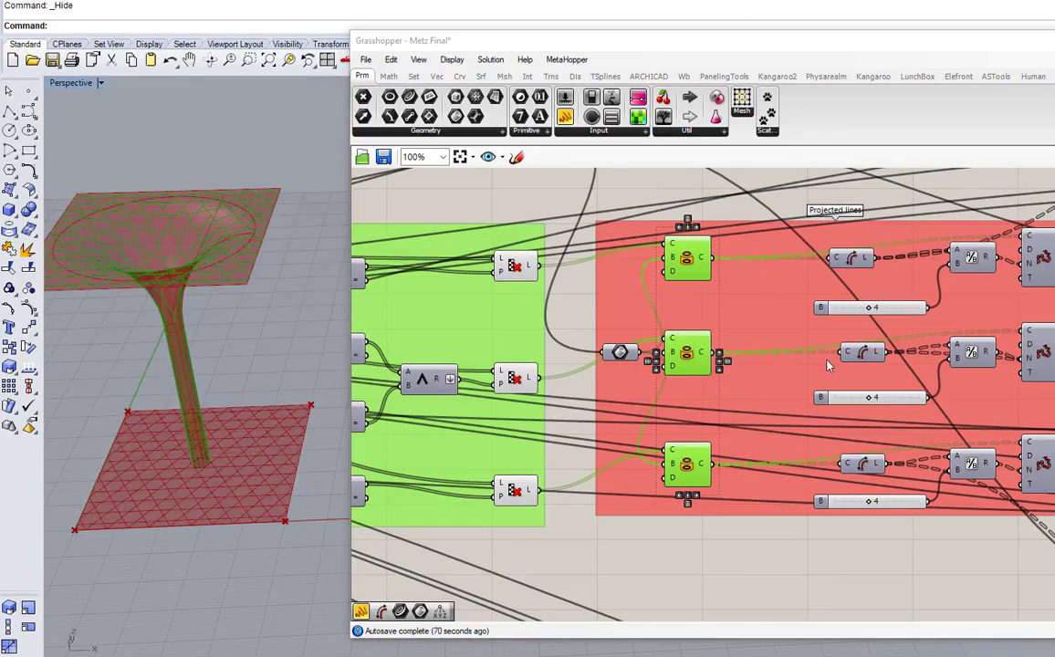
Enable the preview of the three final output parameters at the end of the Beams group
scroll(629, 346, "down", 5)
left_click(708, 462)
right_click_drag(744, 419, 459, 426)
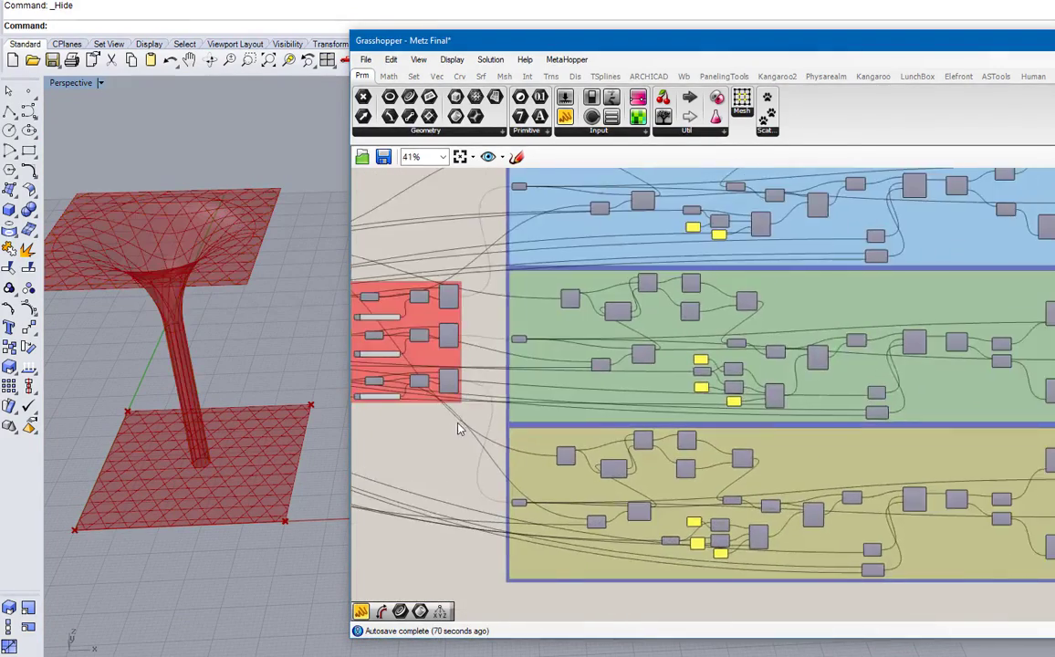
scroll(702, 292, "up", 5)
scroll(709, 293, "down", 5)
scroll(713, 296, "up", 7)
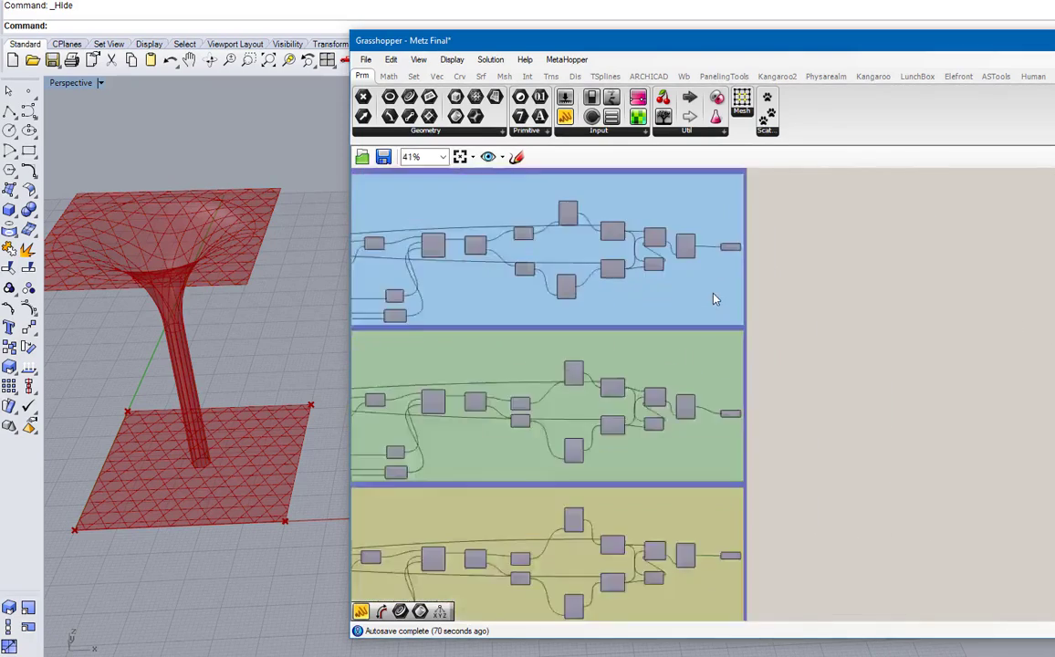
scroll(677, 246, "down", 6)
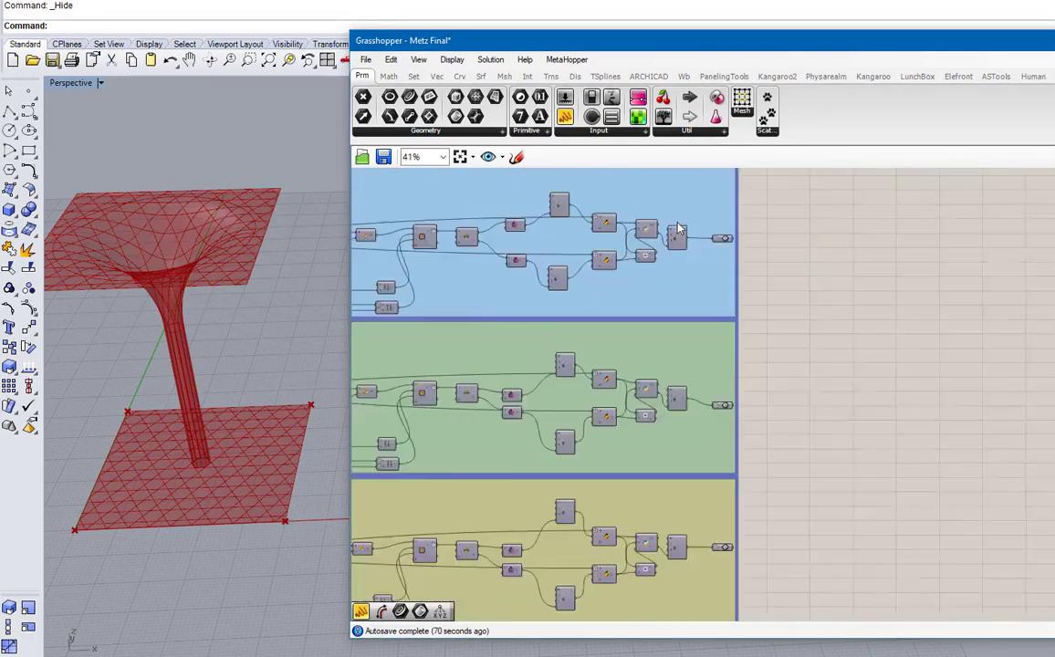
left_click_drag(678, 185, 786, 595)
right_click(749, 297)
left_click(774, 305)
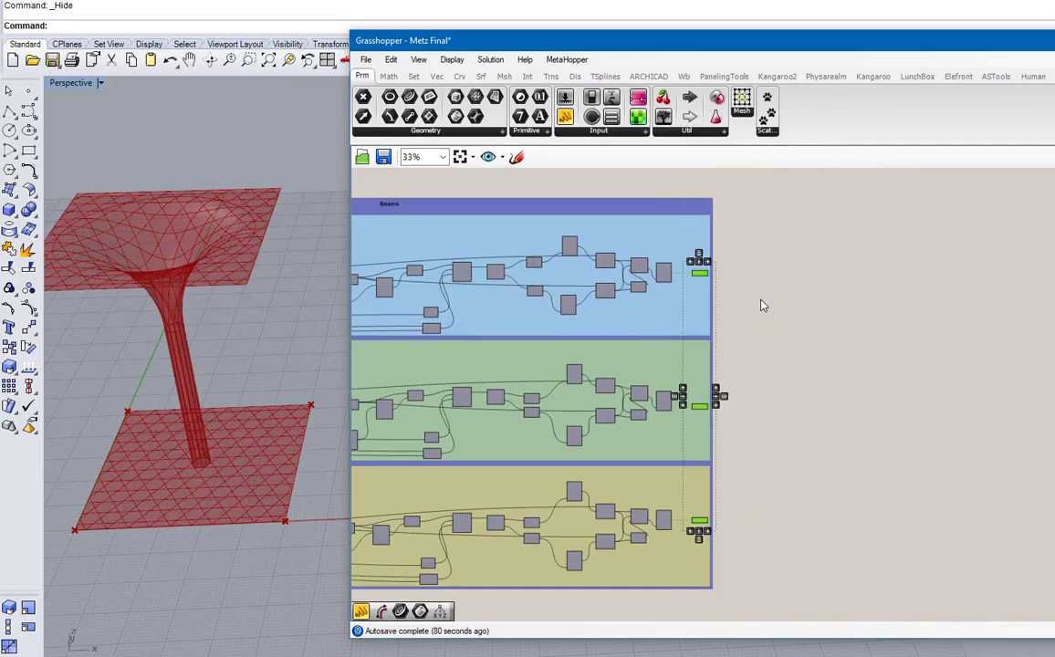
Inspect the beam geometry generated over the funnel column and along the edge of its canopy
scroll(260, 314, "up", 3)
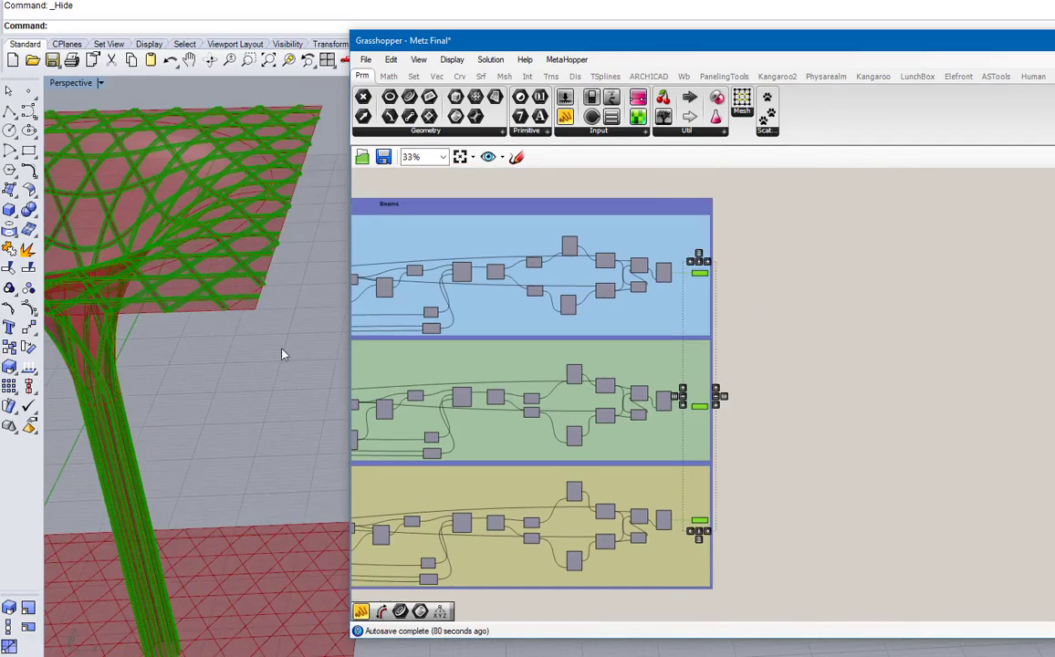
left_click(884, 320)
right_click_drag(223, 278, 201, 270)
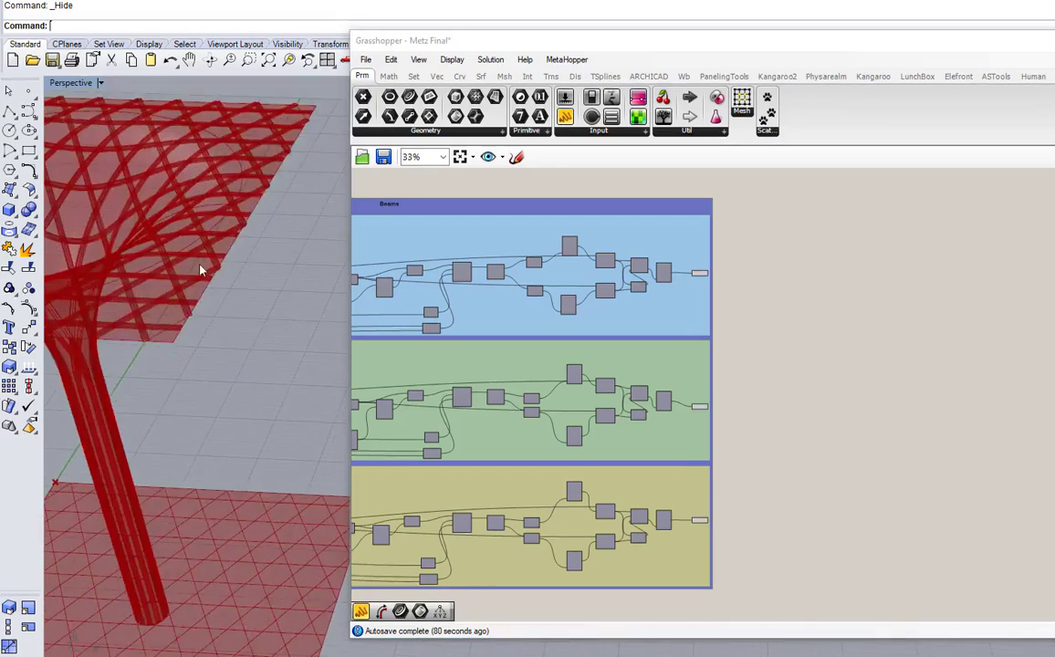
scroll(200, 270, "up", 4)
Enable the preview of the PFrames component in the blue Beams section and inspect its frames along the column
scroll(902, 284, "up", 6)
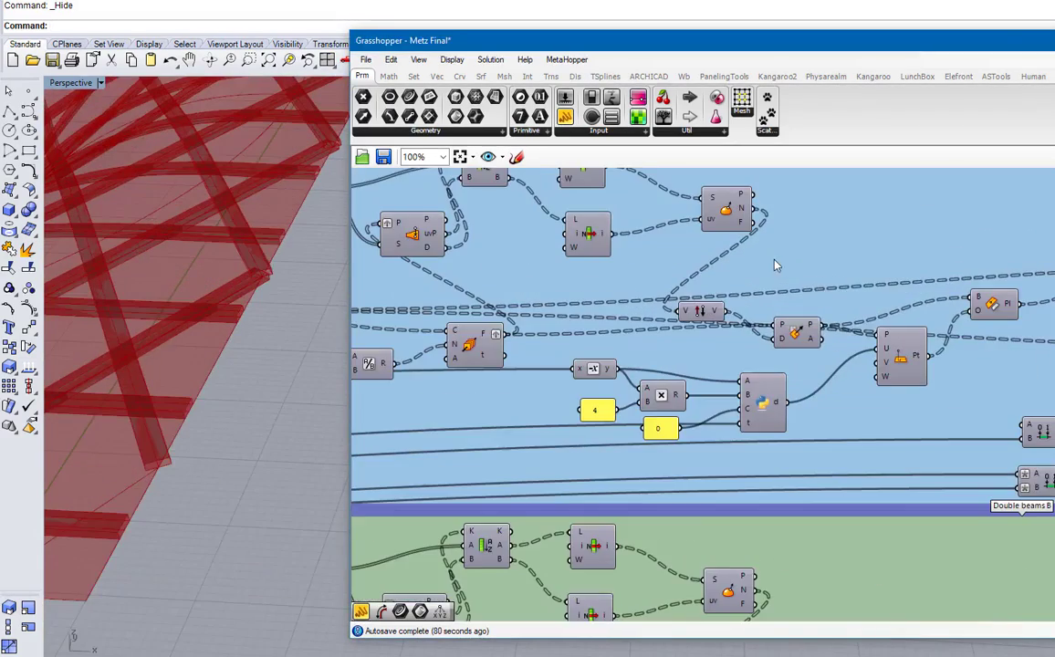
right_click_drag(660, 264, 838, 369)
right_click_drag(508, 345, 673, 350)
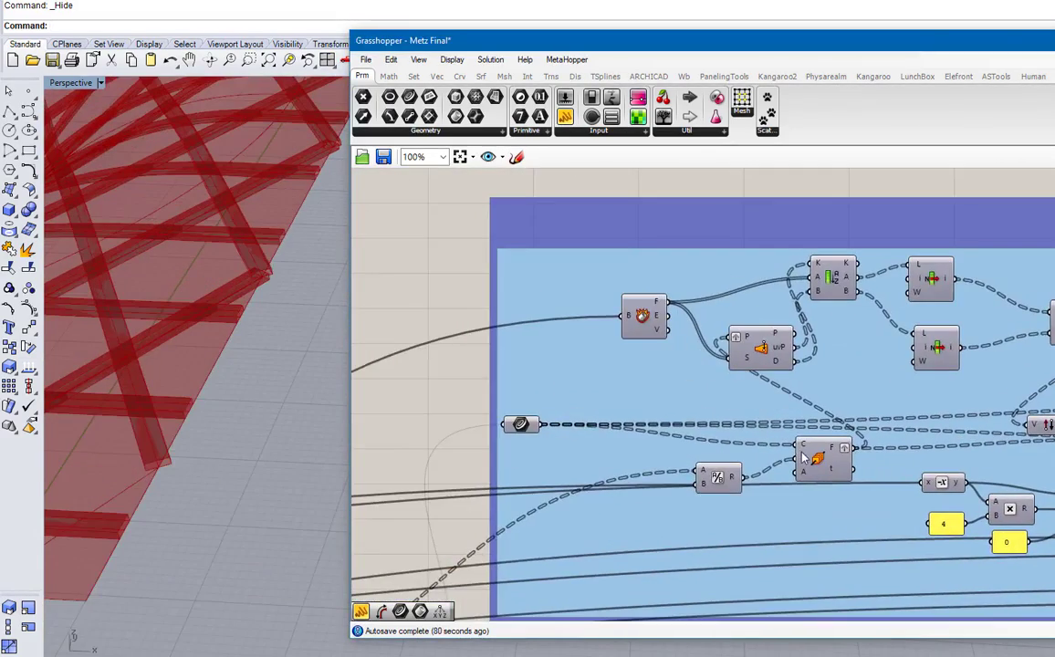
scroll(824, 465, "up", 1)
right_click(824, 465)
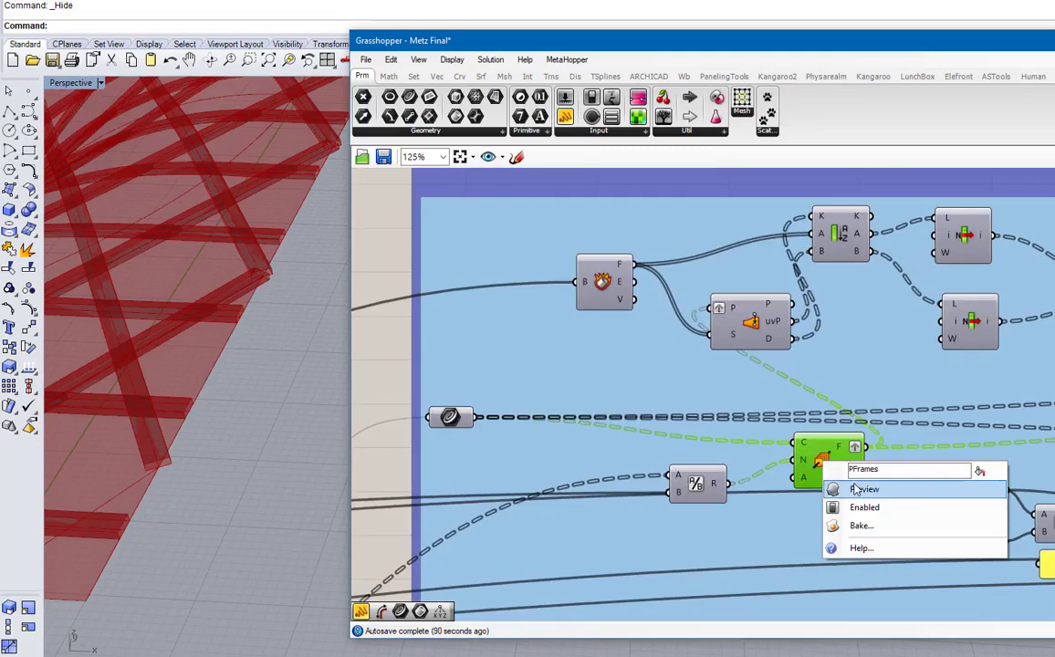
left_click(855, 489)
scroll(267, 272, "down", 8)
right_click_drag(181, 253, 212, 237)
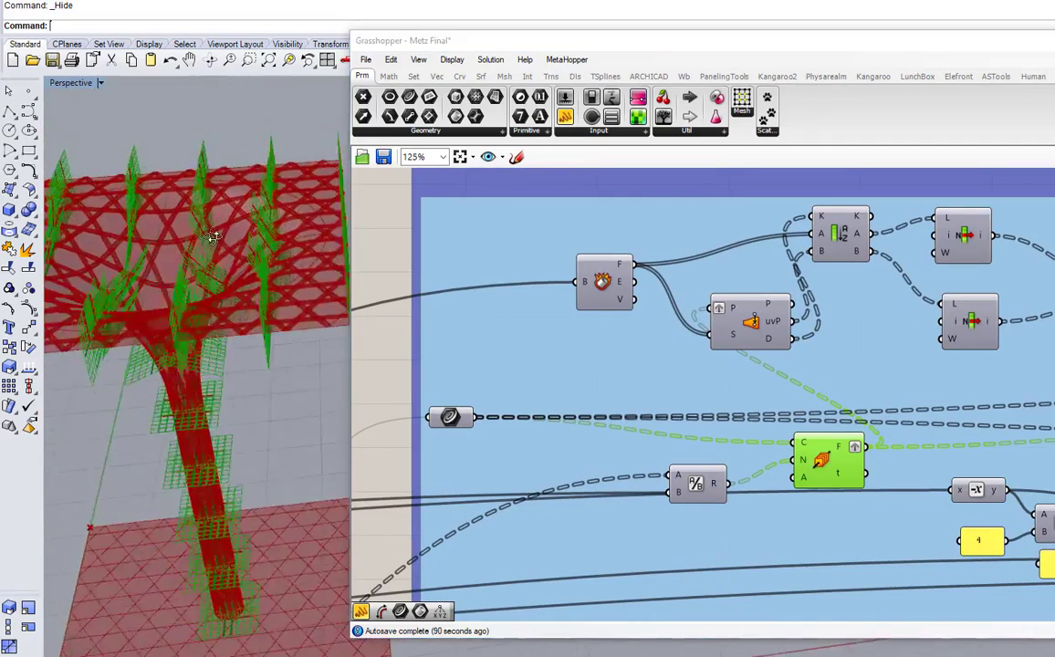
Set the PFrames Segment N slider to 4 and inspect the frame spacing over the canopy and column
scroll(211, 237, "down", 4)
scroll(242, 264, "up", 6)
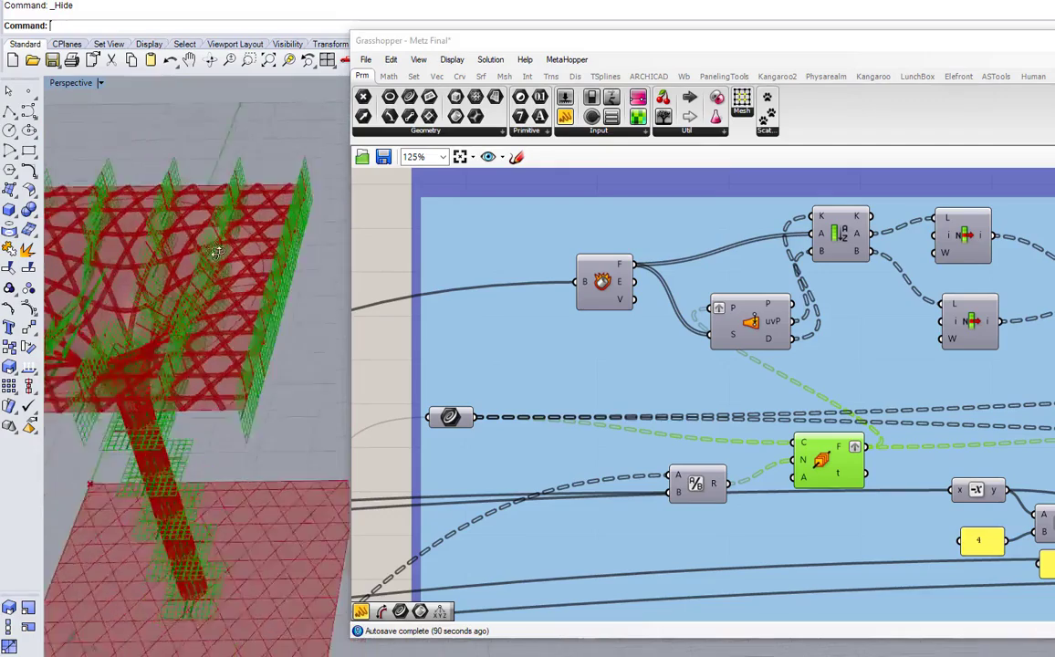
scroll(517, 427, "down", 10)
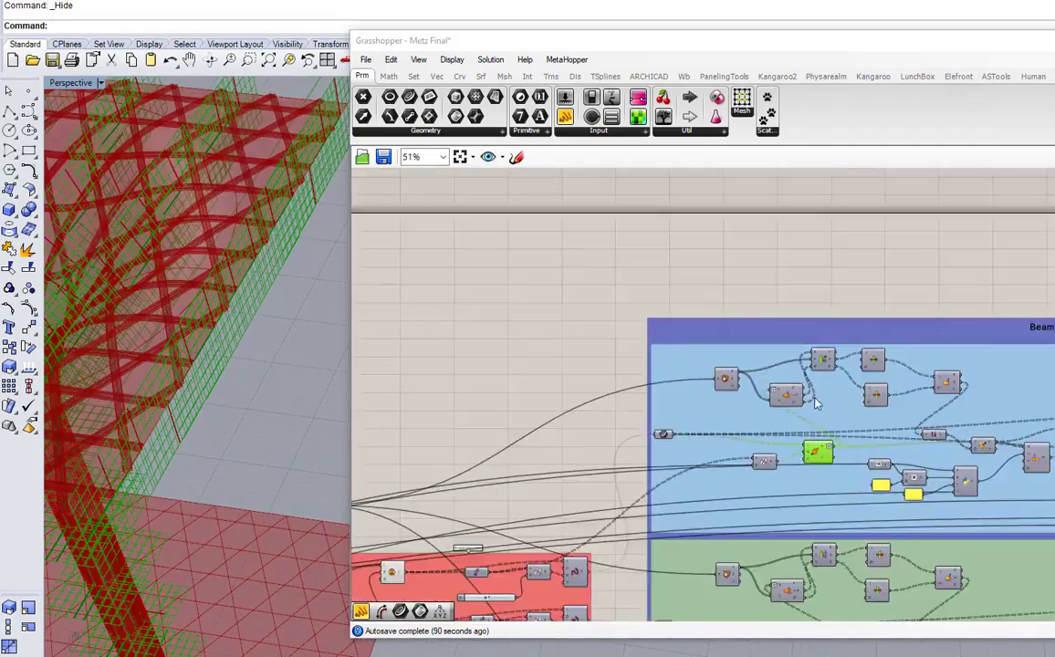
scroll(540, 454, "up", 12)
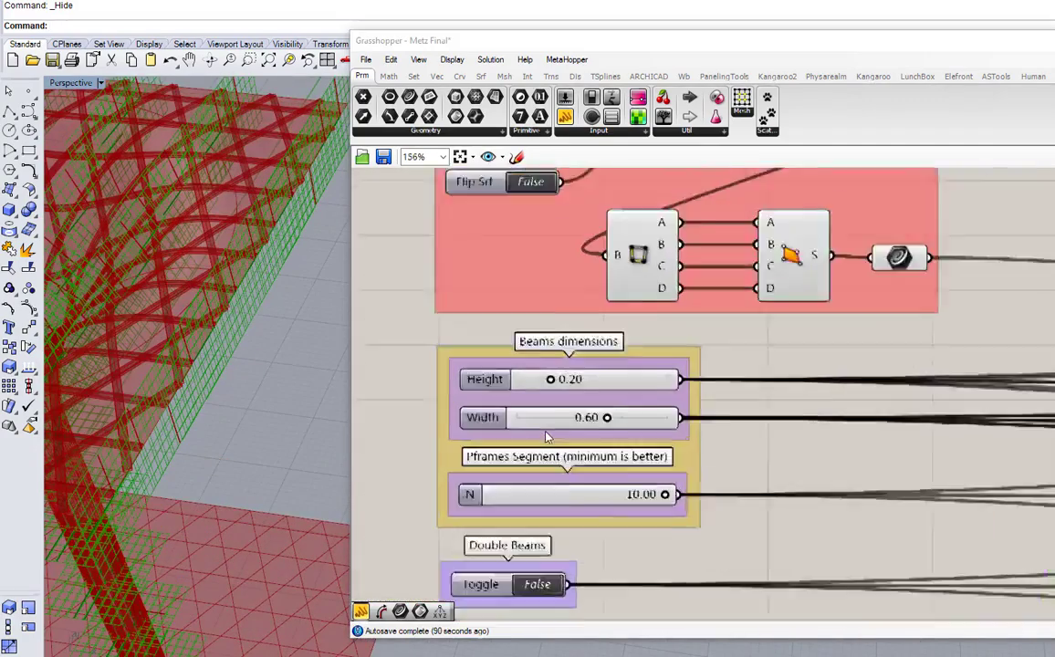
scroll(689, 466, "up", 1)
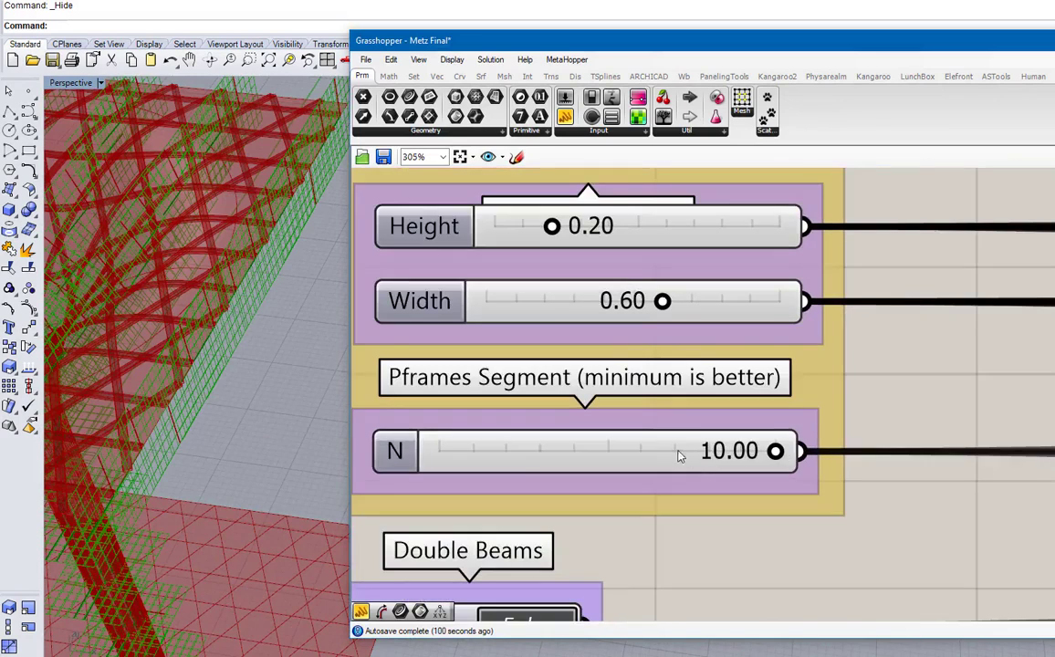
double_click(678, 456)
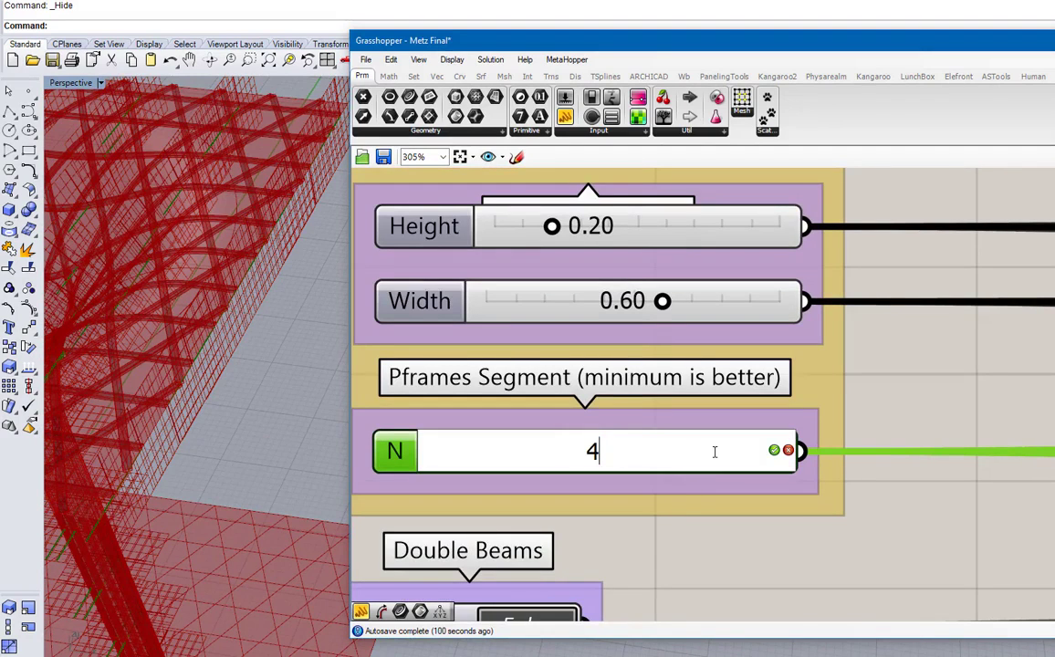
type("4")
key("Return")
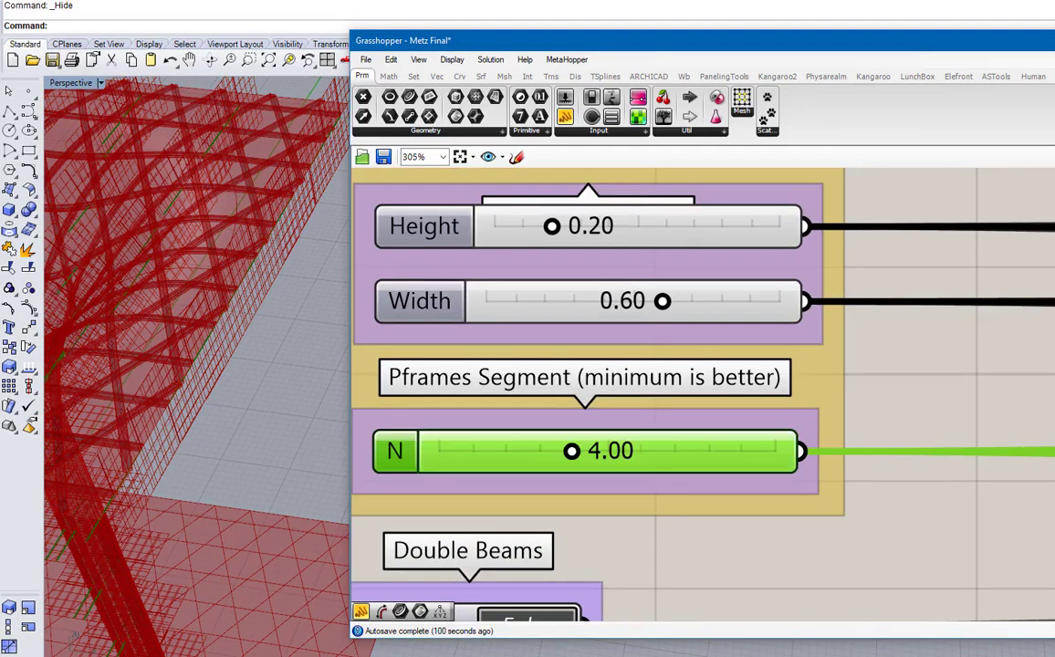
scroll(197, 209, "down", 5)
right_click_drag(197, 209, 159, 275)
scroll(232, 309, "up", 3)
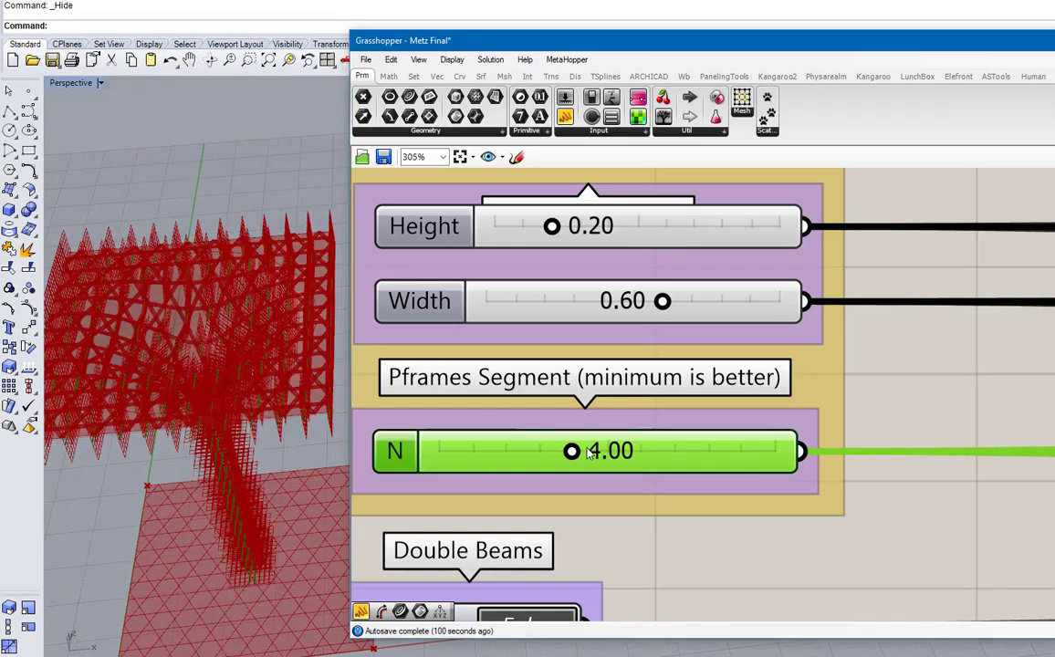
Try PFrames Segment N values of 6 and 2, and restore the slider to 4
double_click(536, 438)
type("6")
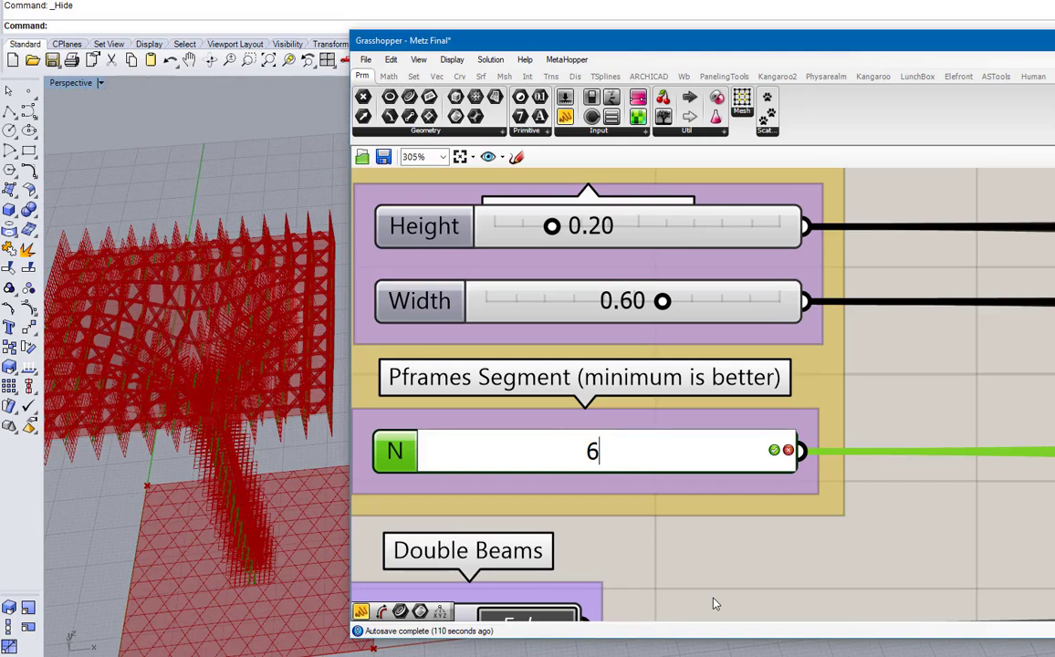
key("Return")
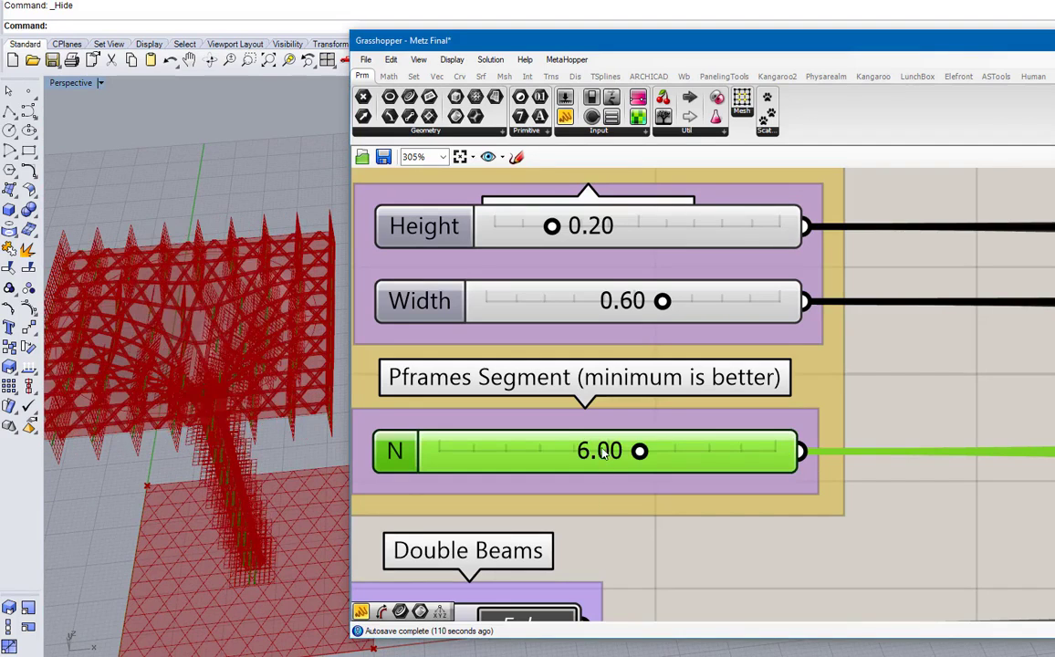
double_click(602, 455)
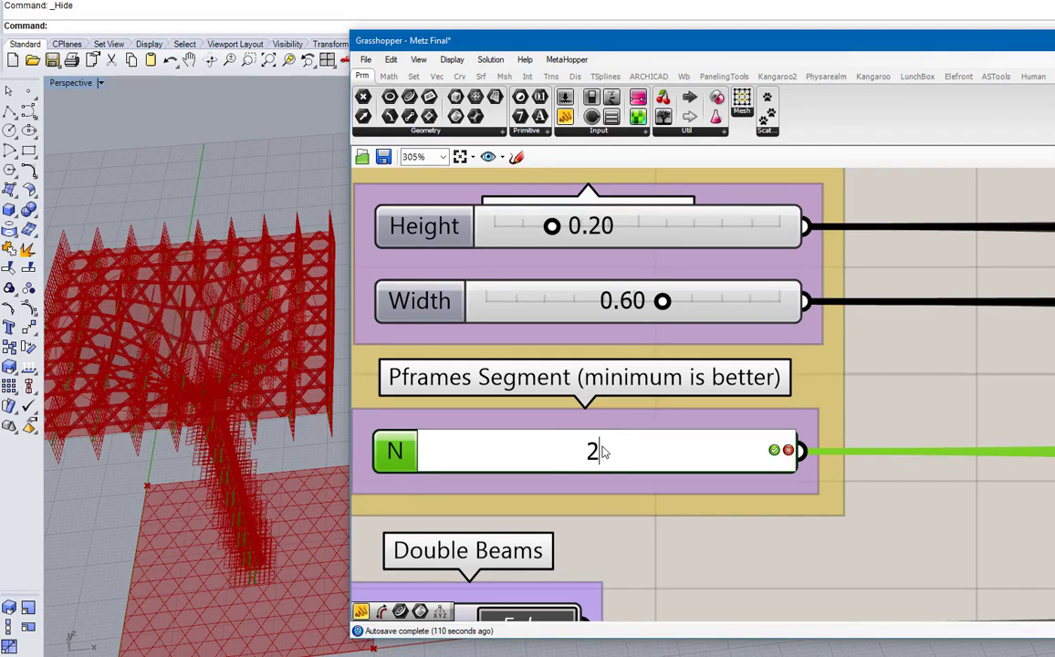
key("Return")
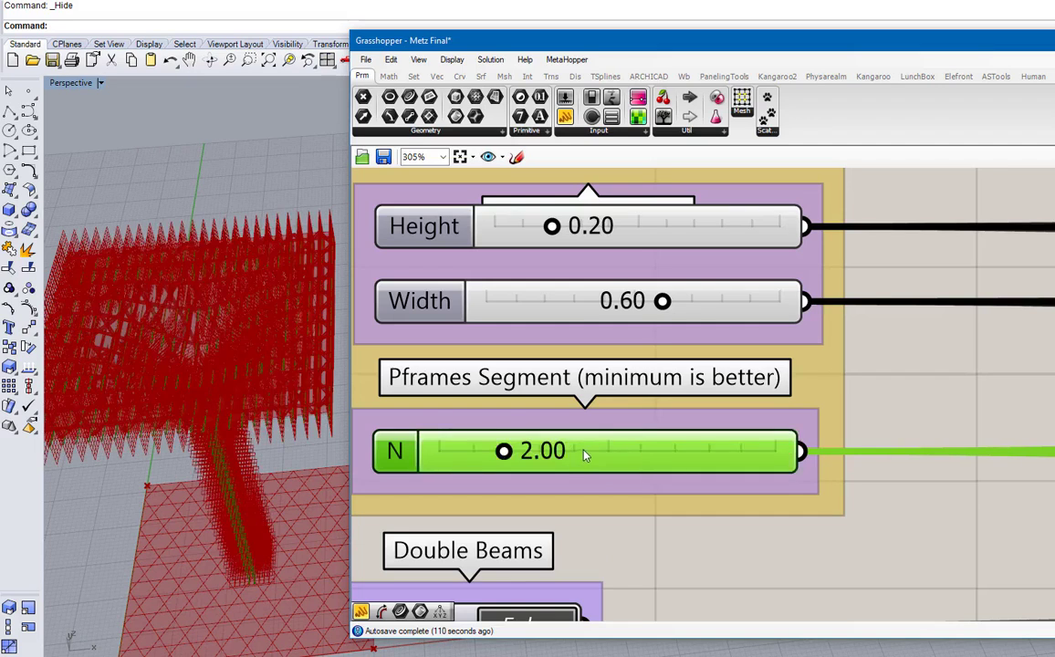
double_click(585, 456)
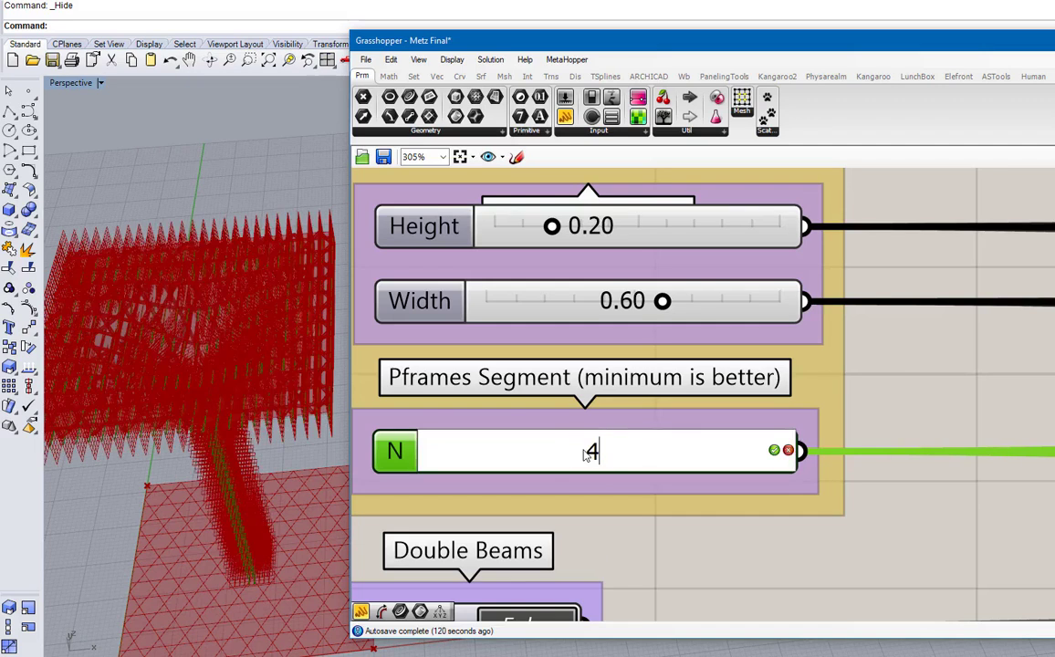
key("Return")
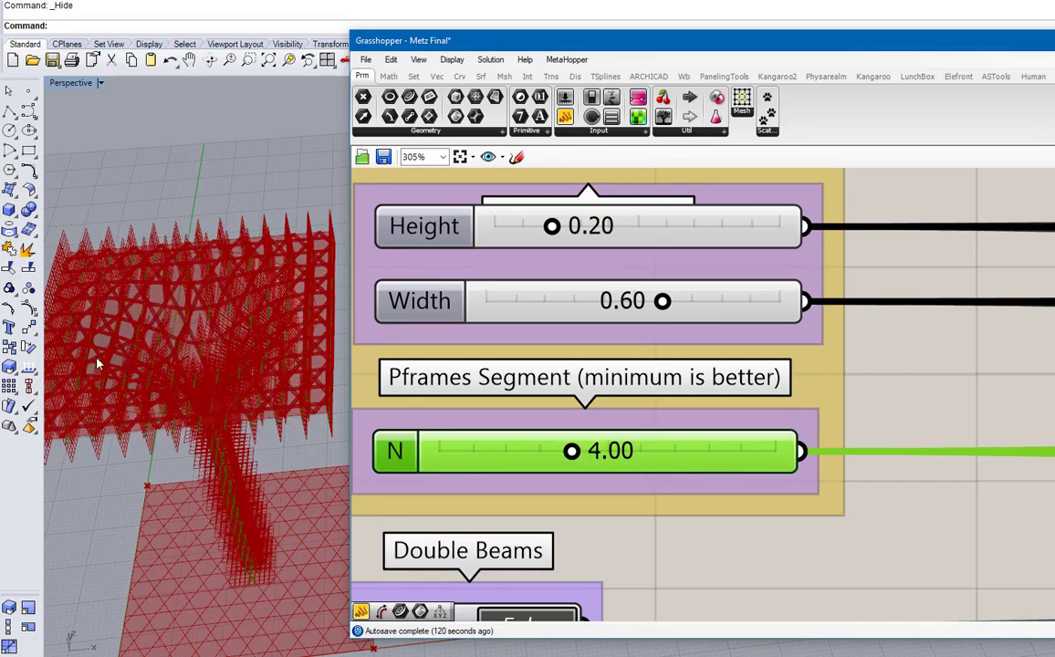
Turn off the preview of the PFrames component in the blue Beams section
scroll(198, 416, "down", 5)
scroll(624, 375, "down", 8)
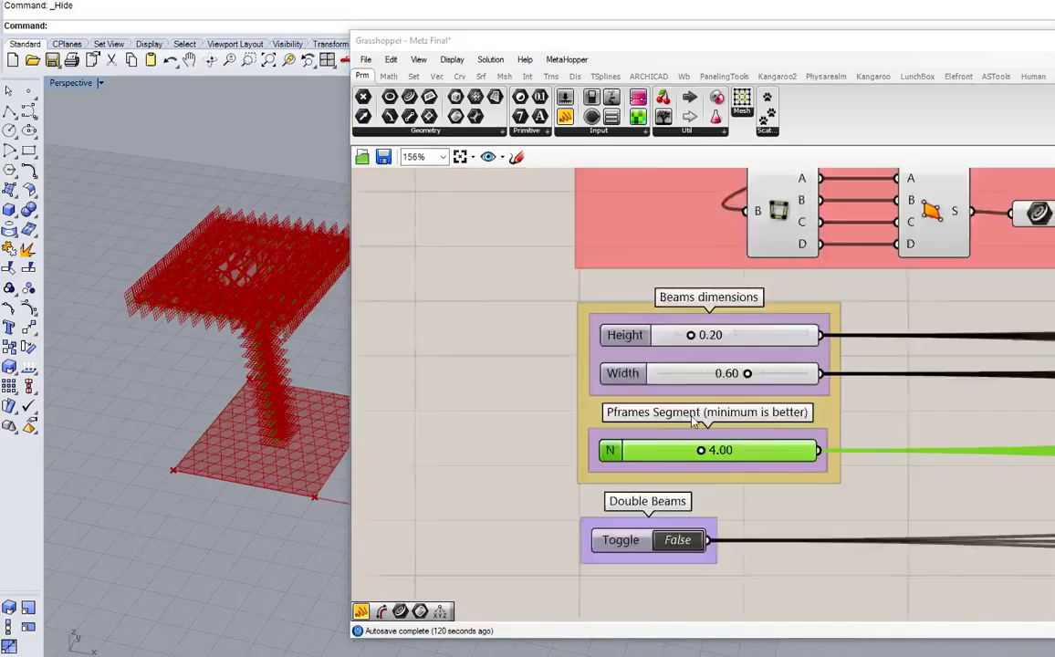
right_click_drag(917, 428, 548, 385)
scroll(548, 385, "up", 1)
right_click_drag(1031, 356, 539, 391)
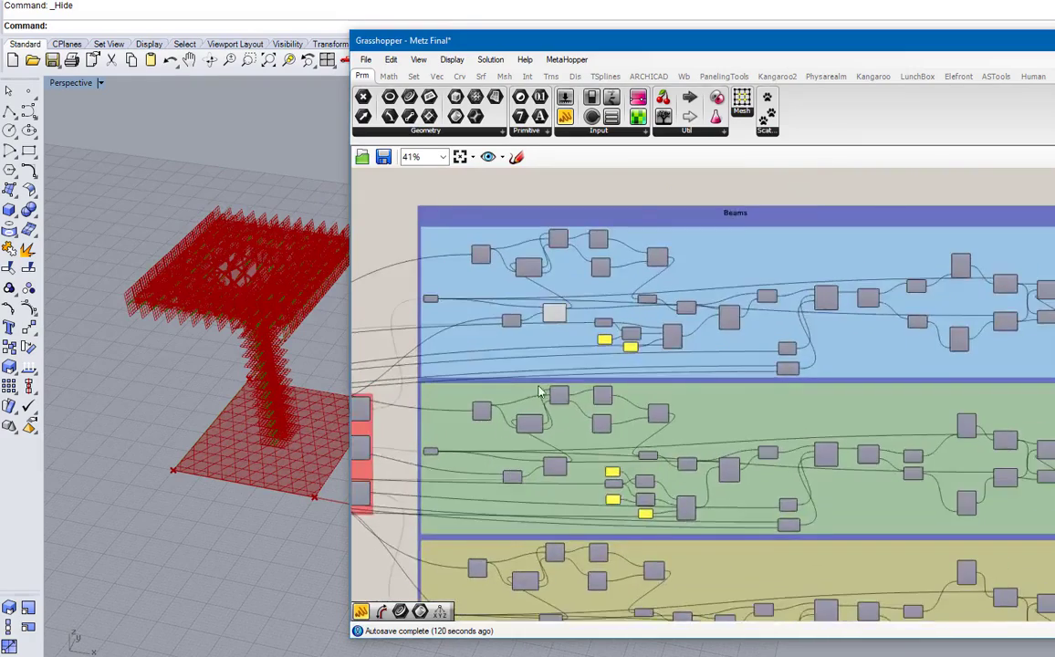
scroll(459, 346, "up", 2)
scroll(497, 338, "up", 5)
right_click(730, 258)
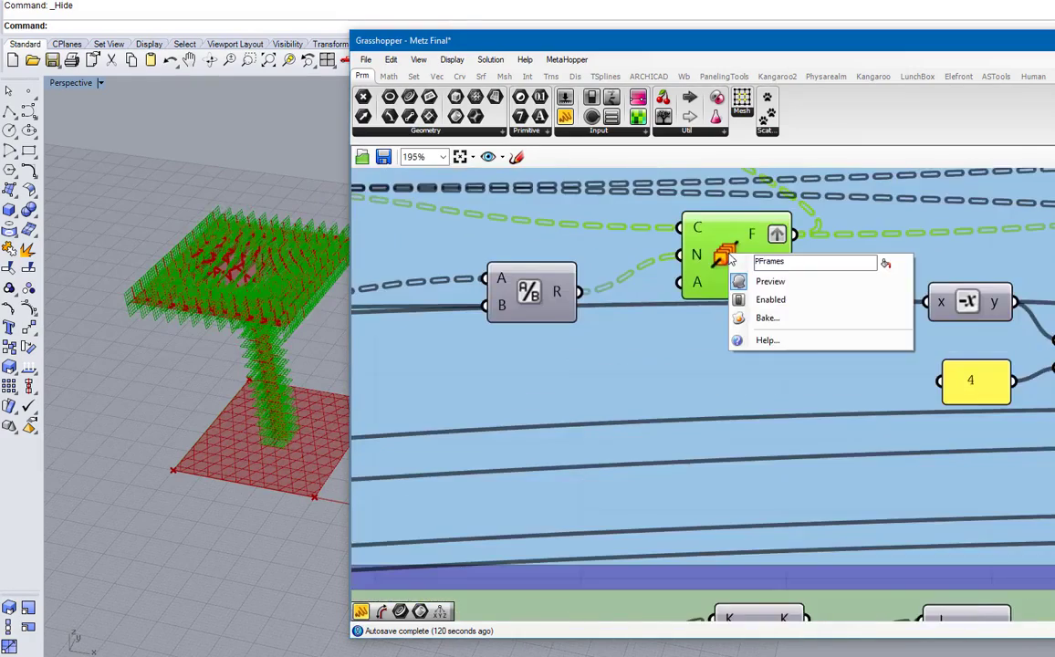
left_click(785, 287)
Enable the preview of the Rectangle component in the blue Beams section and inspect its profiles along the beams
scroll(617, 378, "down", 4)
right_click_drag(942, 334, 634, 341)
scroll(960, 285, "up", 2)
right_click(848, 320)
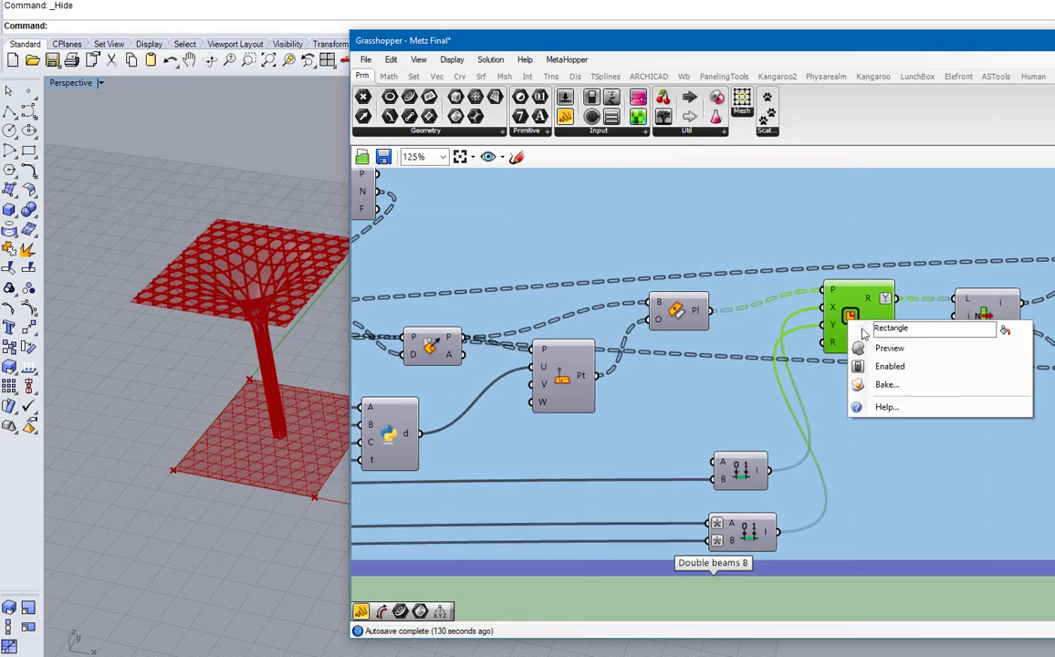
left_click(867, 348)
scroll(226, 294, "up", 10)
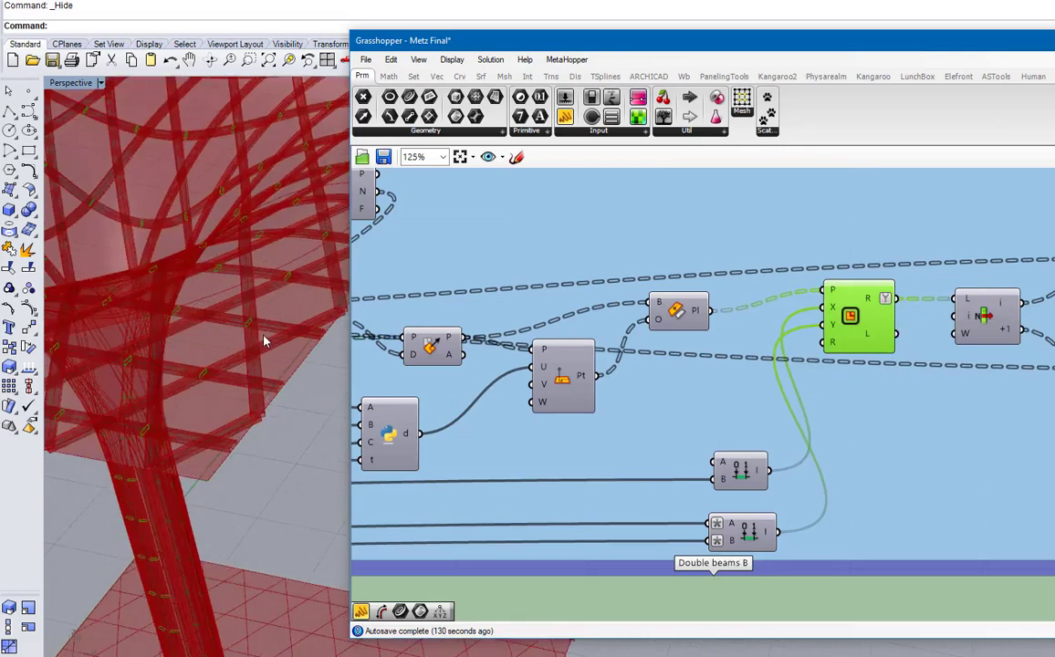
scroll(253, 341, "up", 10)
right_click_drag(243, 283, 223, 365)
scroll(276, 352, "down", 10)
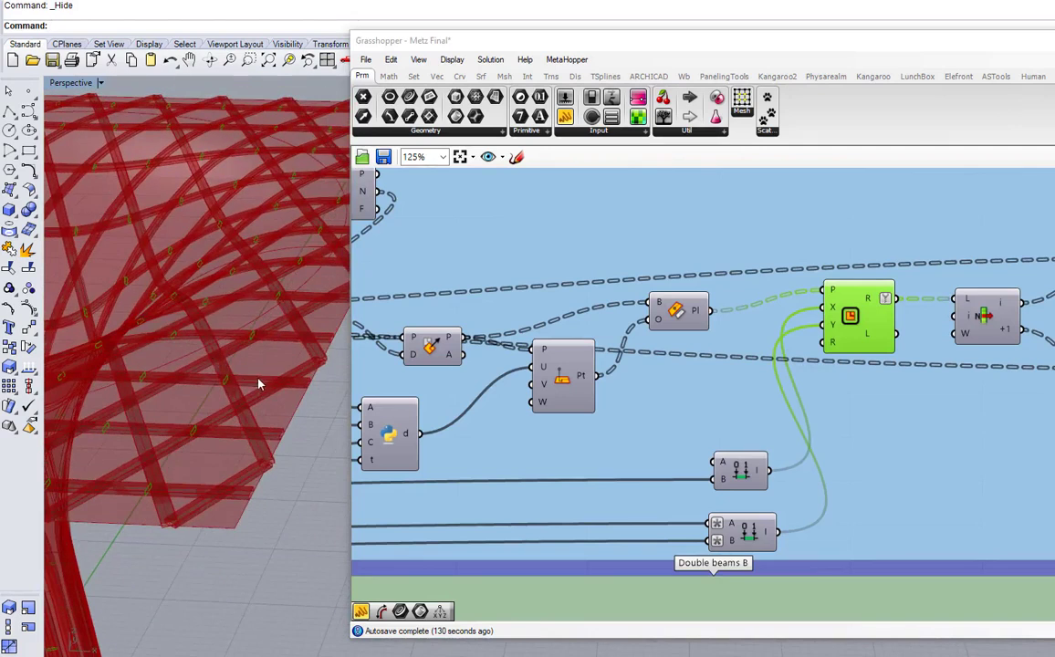
right_click_drag(114, 374, 304, 359)
Toggle the Rectangle component's preview and examine the section profiles up close near the canopy edge
right_click(847, 307)
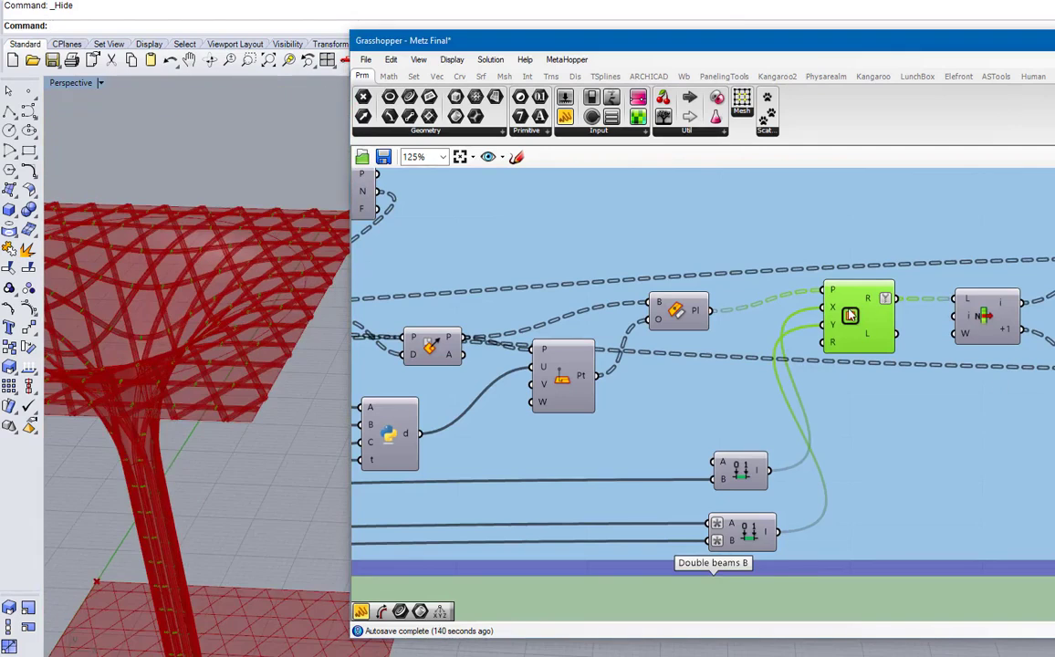
left_click(878, 338)
scroll(954, 330, "down", 10)
right_click_drag(477, 414, 566, 423)
scroll(940, 321, "up", 5)
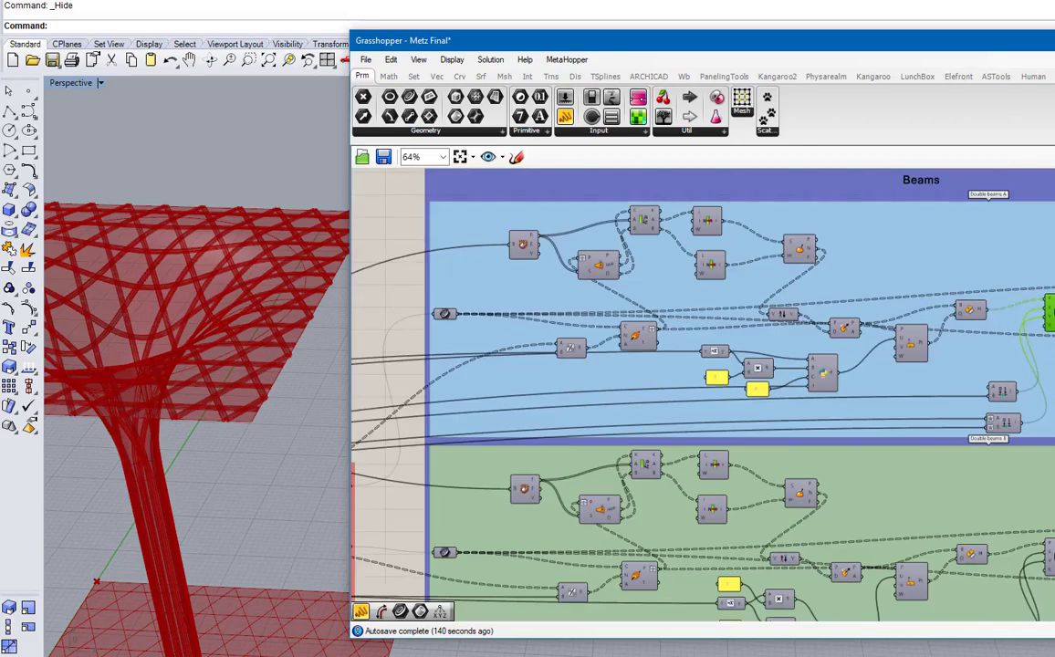
scroll(856, 408, "down", 5)
right_click_drag(306, 358, 277, 341)
scroll(275, 336, "up", 8)
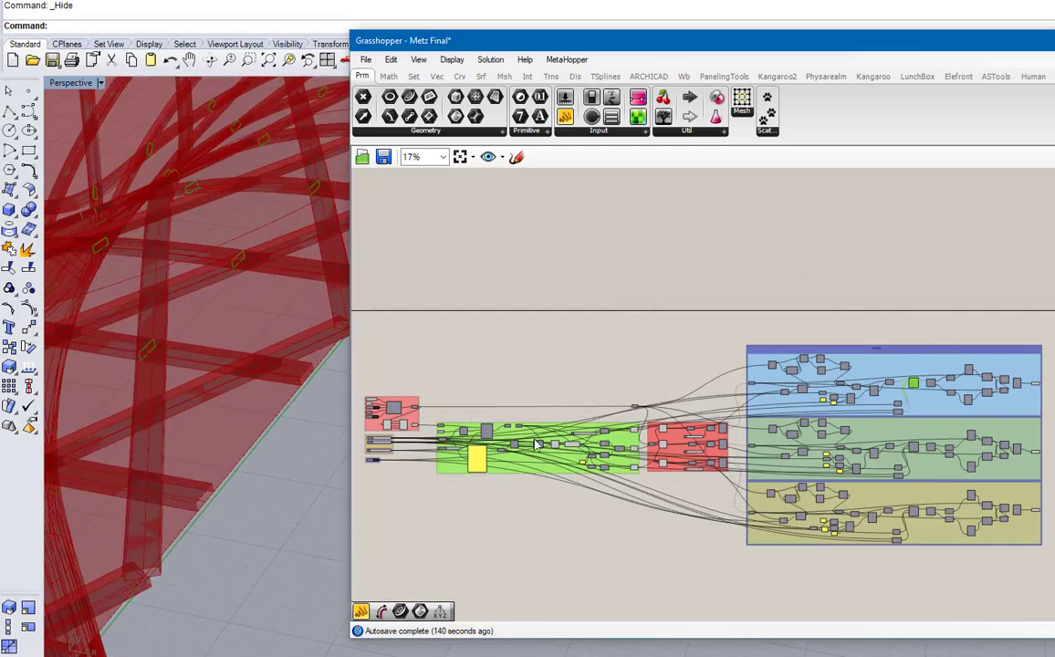
Try a beam Height of 0.4 to show its effect on the section, and restore it to 0.2
right_click_drag(537, 442, 800, 390)
scroll(644, 392, "up", 8)
scroll(635, 388, "up", 7)
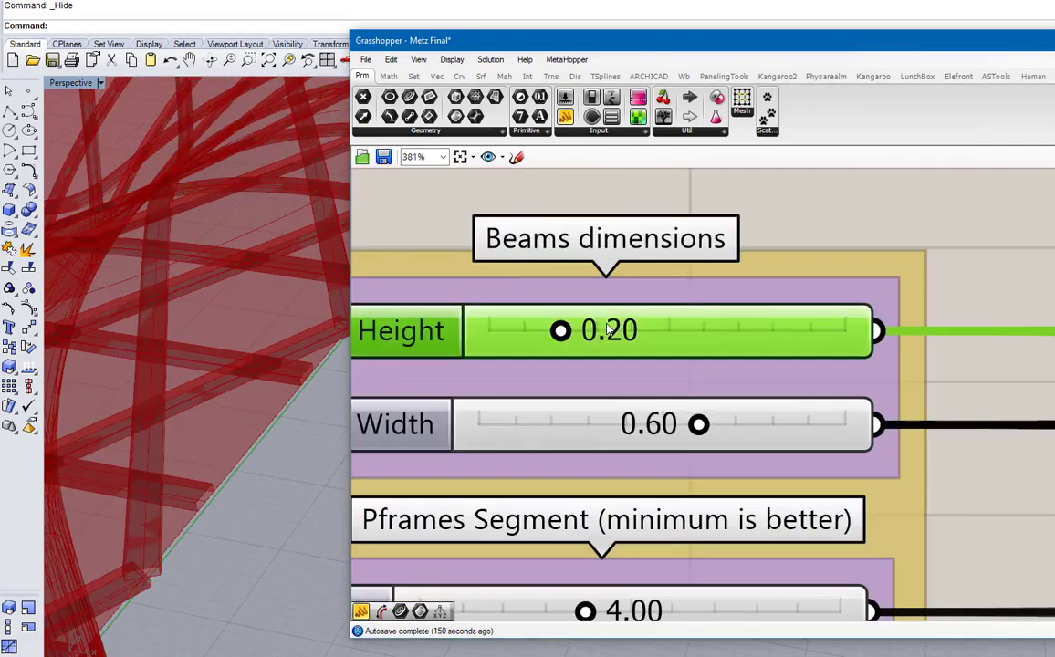
double_click(609, 330)
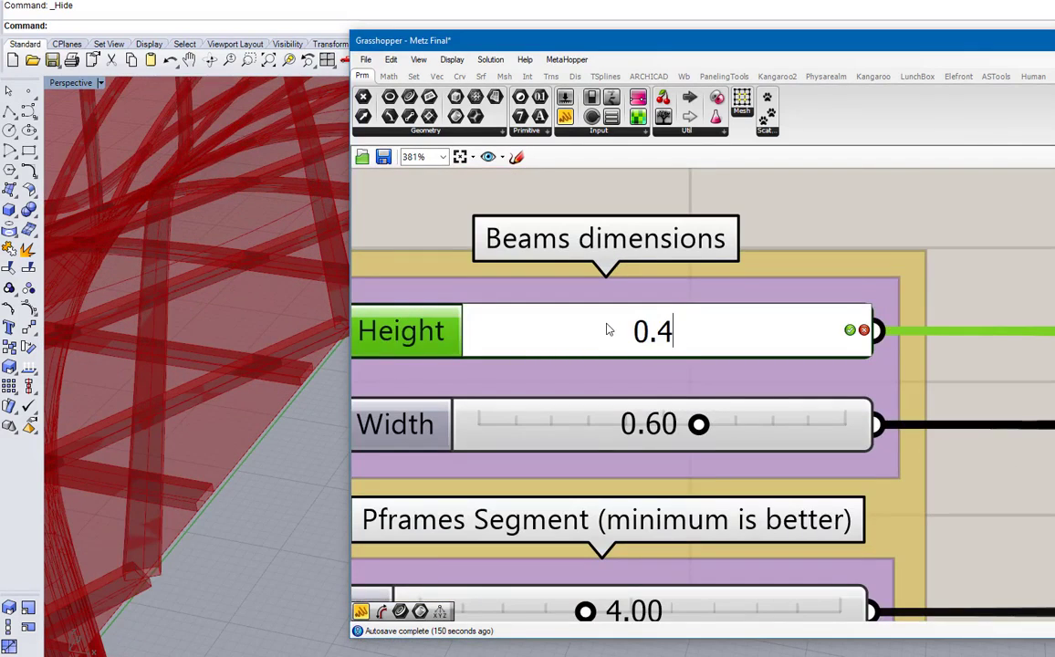
type("0.4")
key("Return")
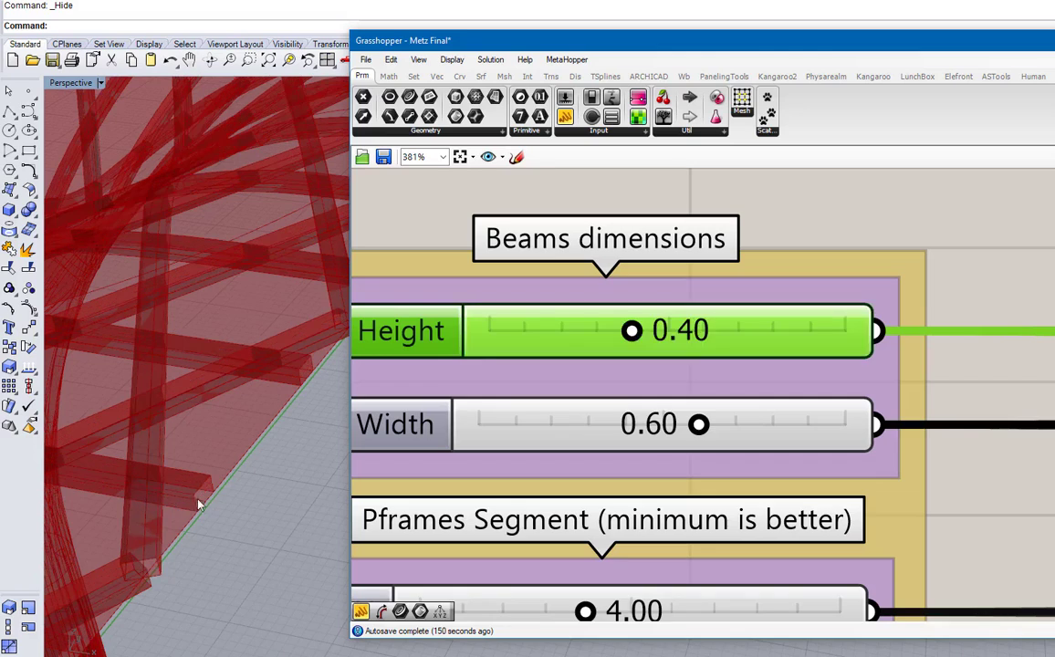
double_click(655, 332)
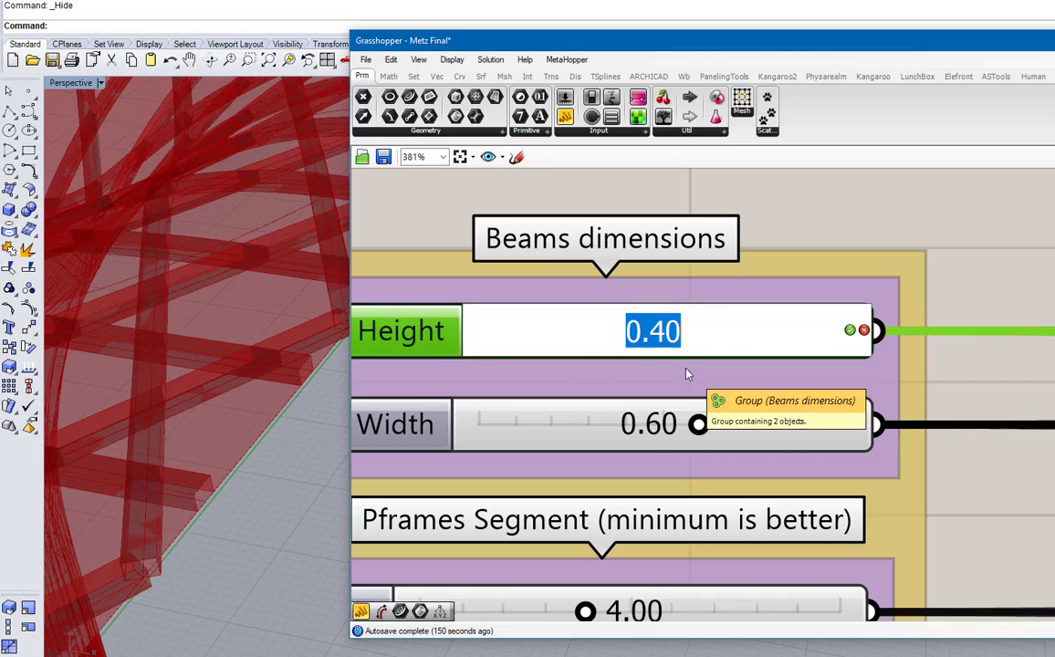
type("0.2")
key("Return")
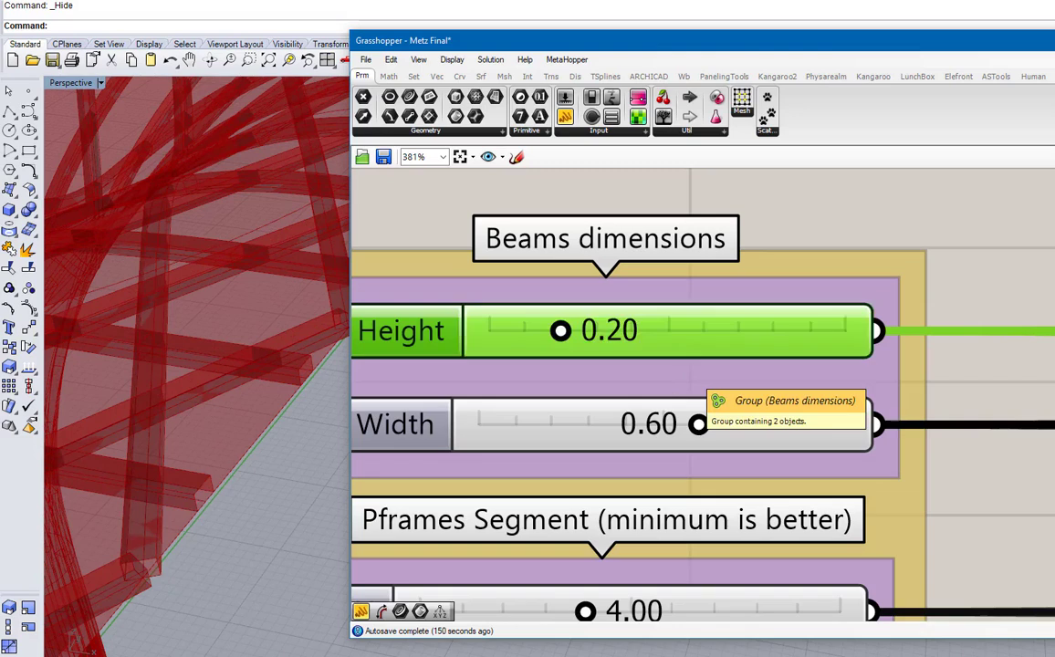
Try a beam Width of 0.8 to show its effect on the section, and restore it to 0.6
double_click(650, 425)
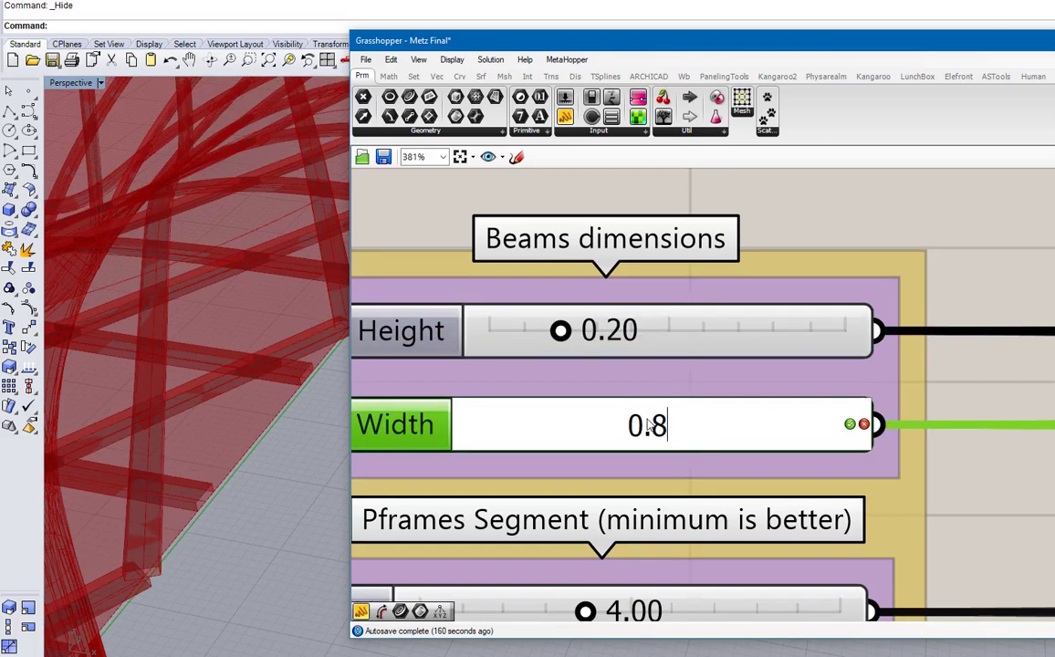
key("Return")
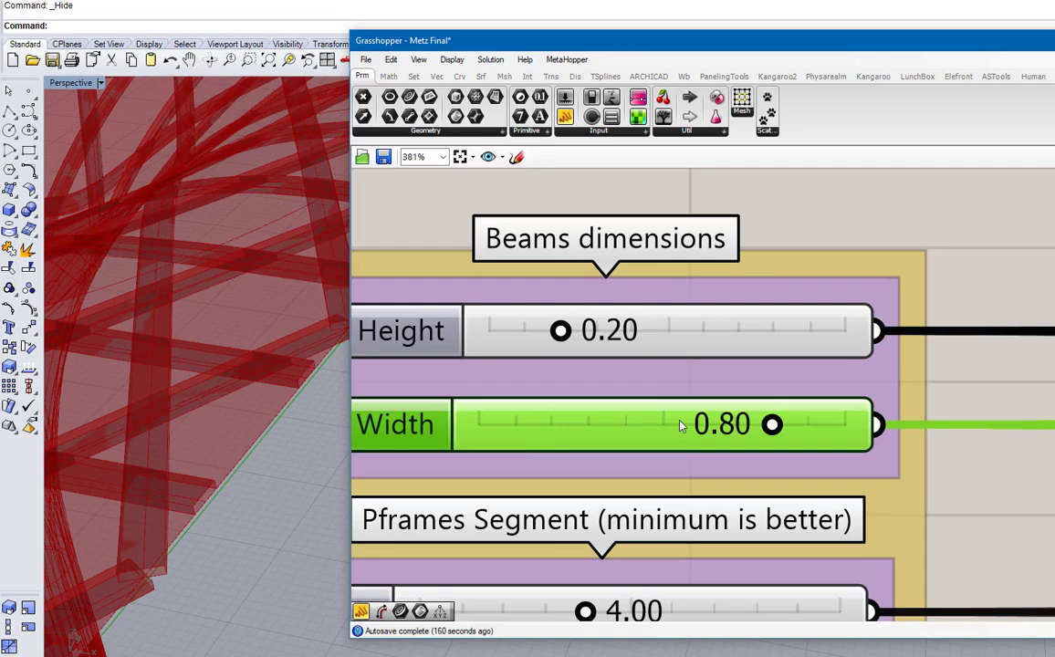
double_click(678, 425)
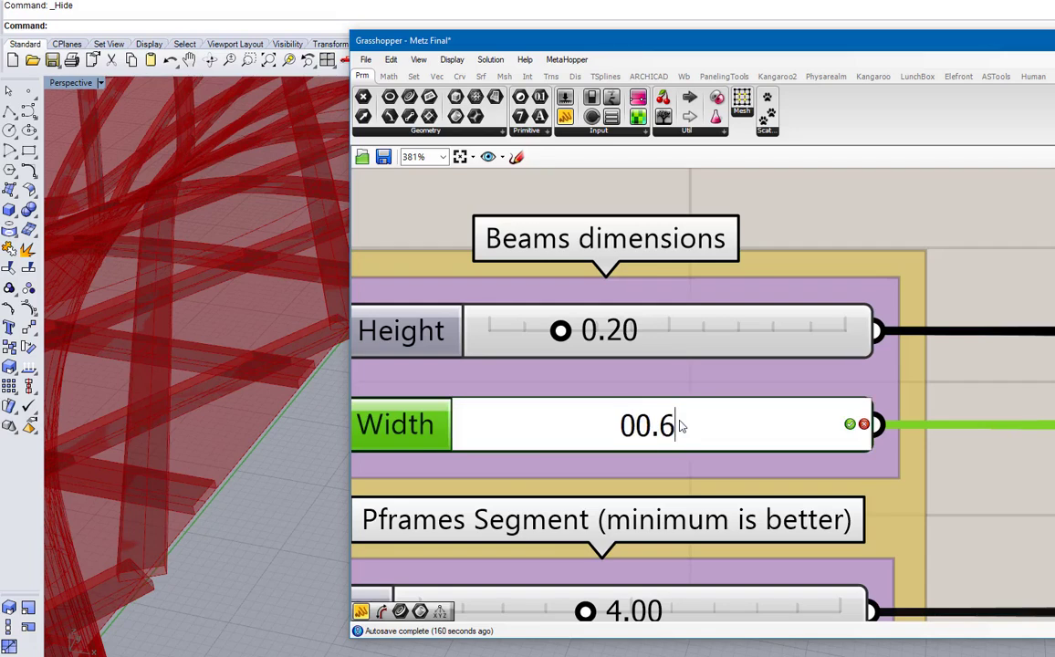
type("00.6")
key("Return")
Switch the Double Beams toggle to True to generate paired beams on the funnel column
scroll(442, 347, "down", 10)
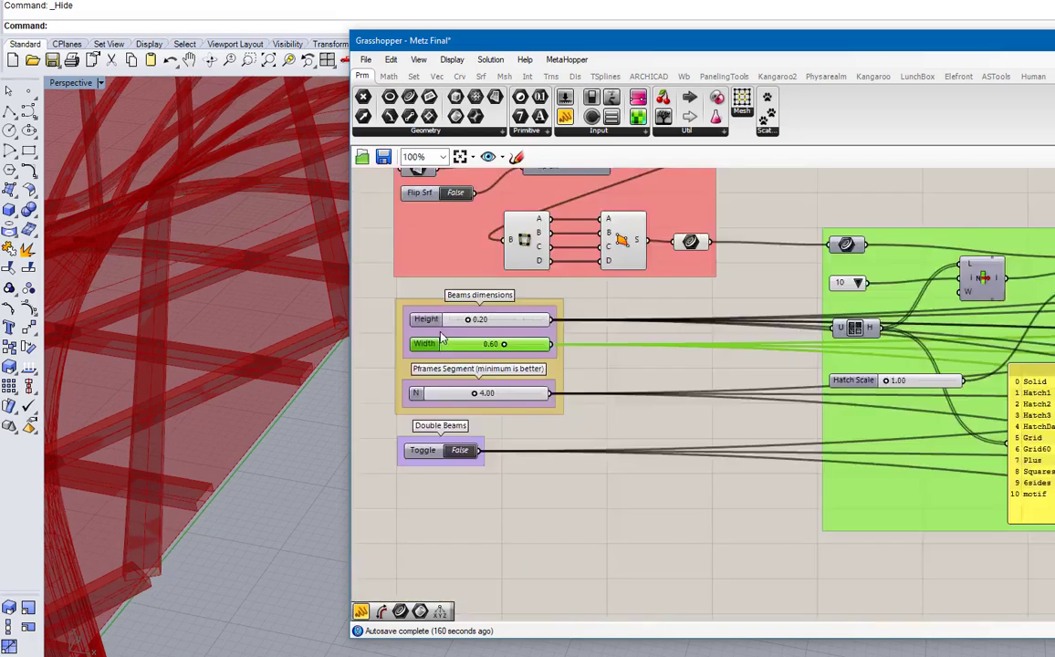
scroll(442, 347, "up", 8)
right_click_drag(219, 456, 209, 429)
left_click(464, 401)
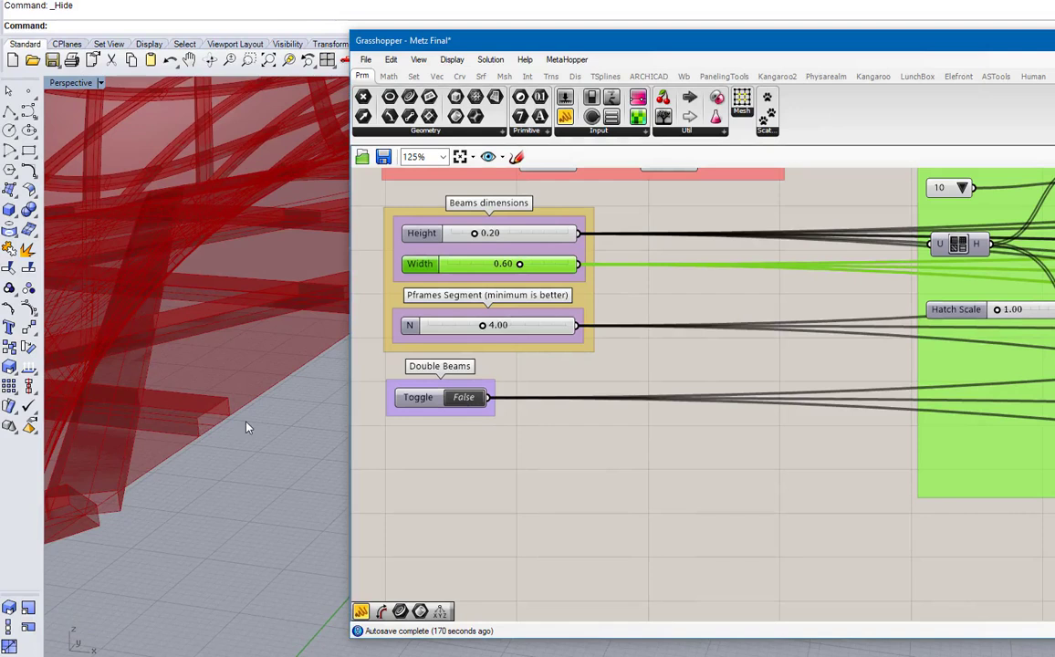
Inspect the doubled beams at the canopy edge and where they converge into the column shaft
scroll(214, 446, "down", 6)
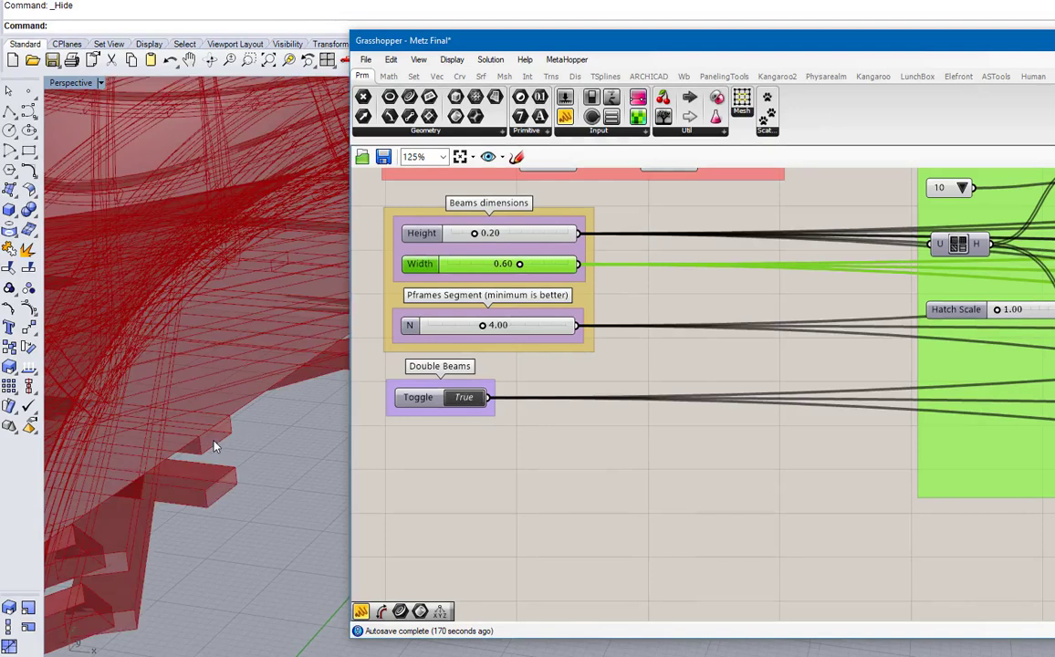
right_click_drag(266, 435, 182, 420)
scroll(217, 350, "down", 8)
scroll(179, 410, "up", 12)
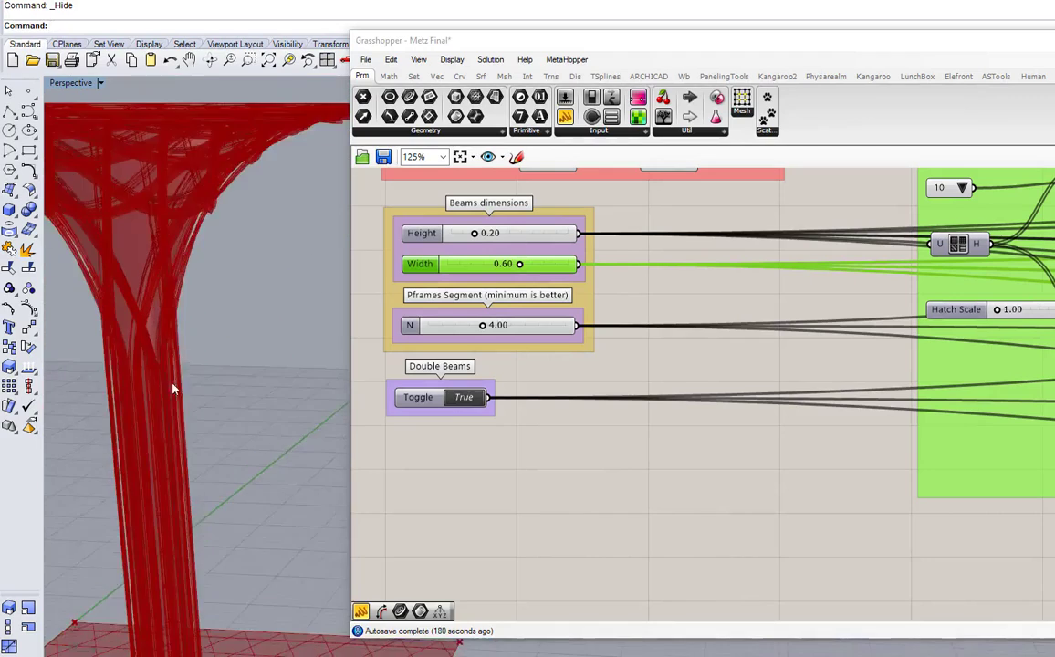
right_click_drag(161, 354, 220, 370)
scroll(224, 390, "down", 10)
scroll(158, 353, "up", 14)
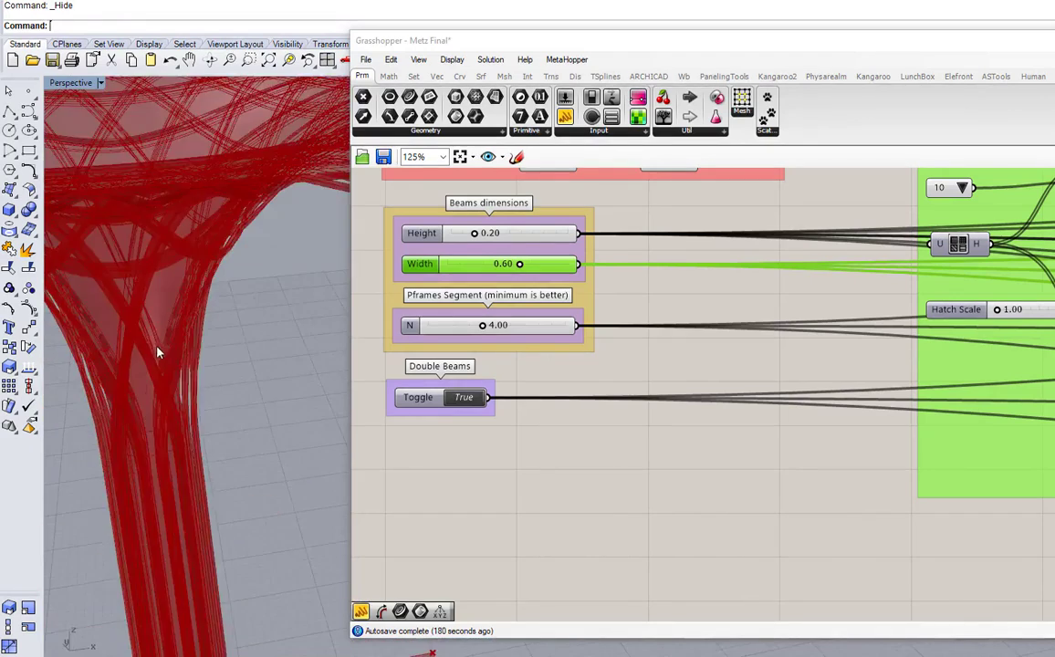
Bake the output beams of the blue, green and olive groups, and move the baked copy clear of the preview
right_click_drag(157, 358, 207, 345)
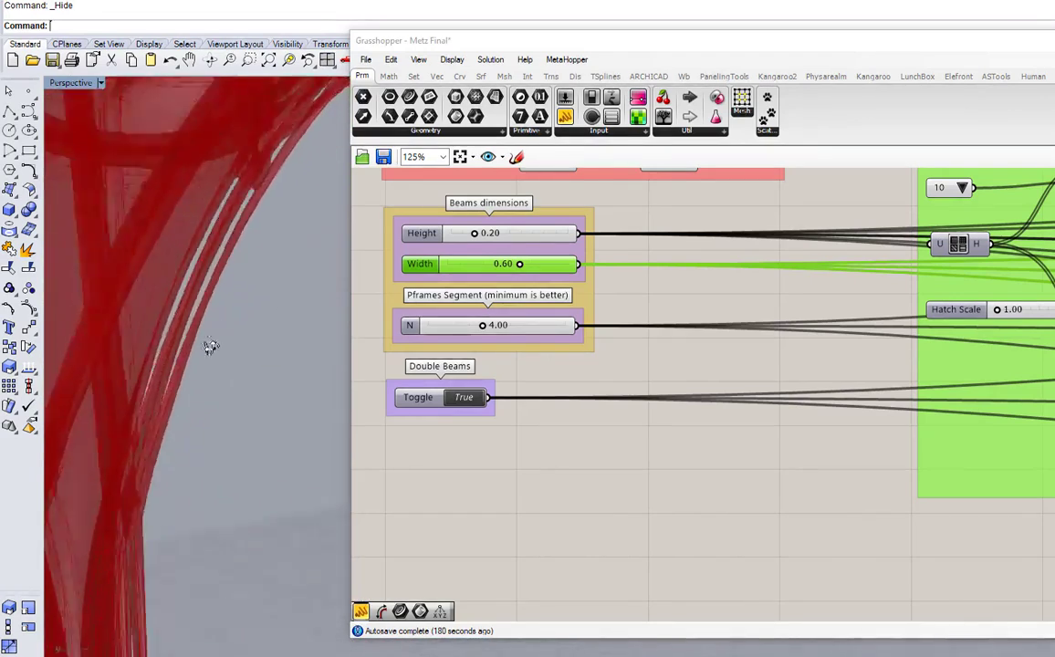
scroll(130, 431, "down", 6)
scroll(128, 436, "down", 2)
scroll(626, 419, "down", 8)
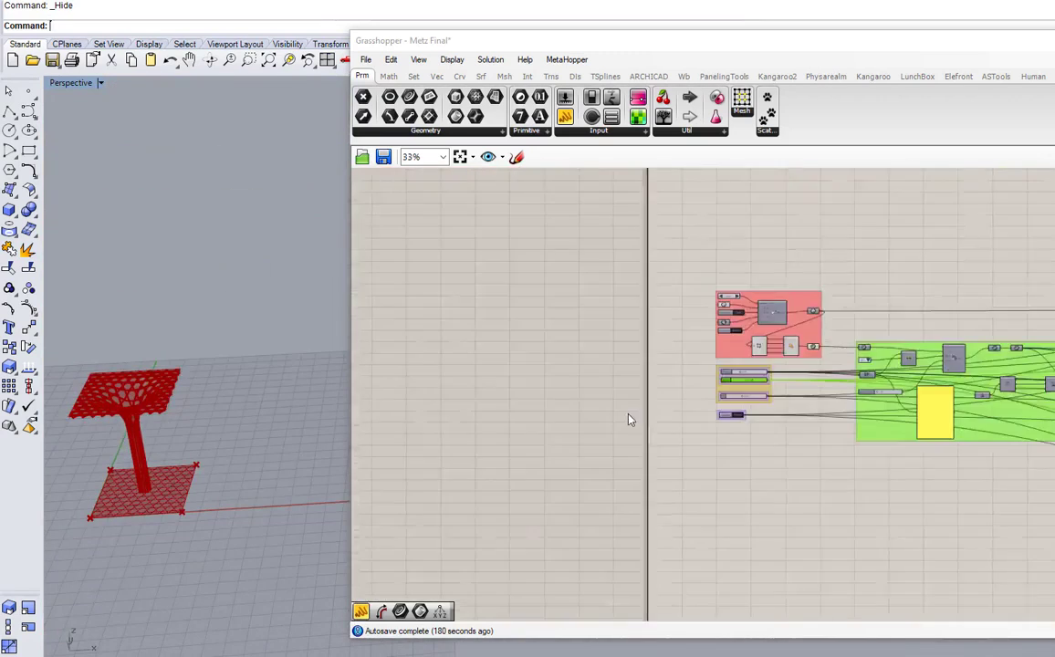
scroll(945, 386, "up", 3)
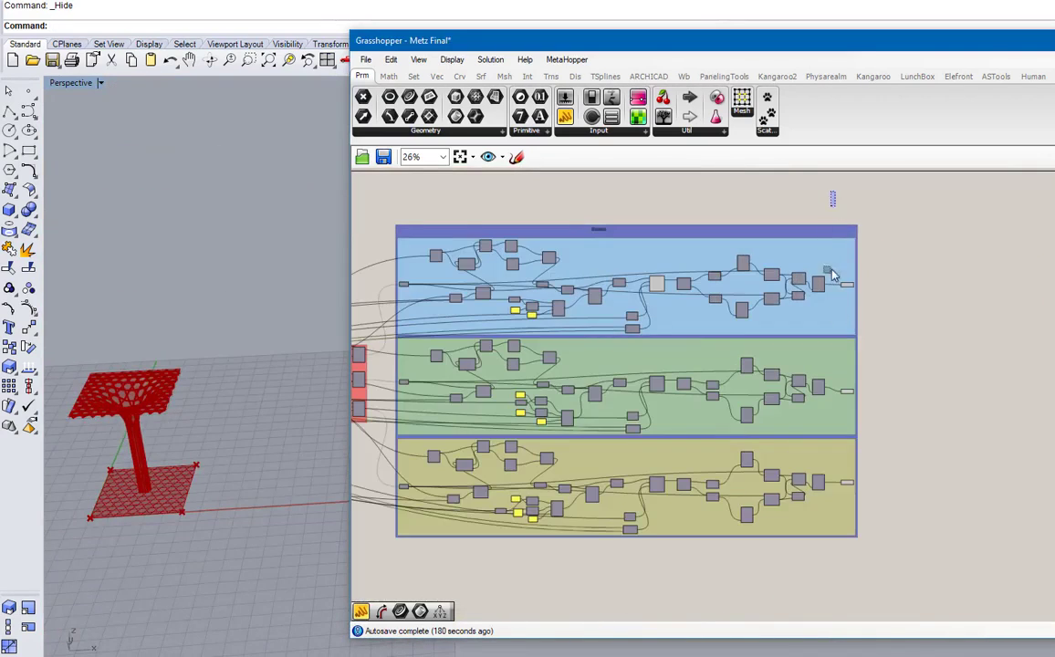
left_click_drag(832, 273, 937, 557)
right_click(935, 301)
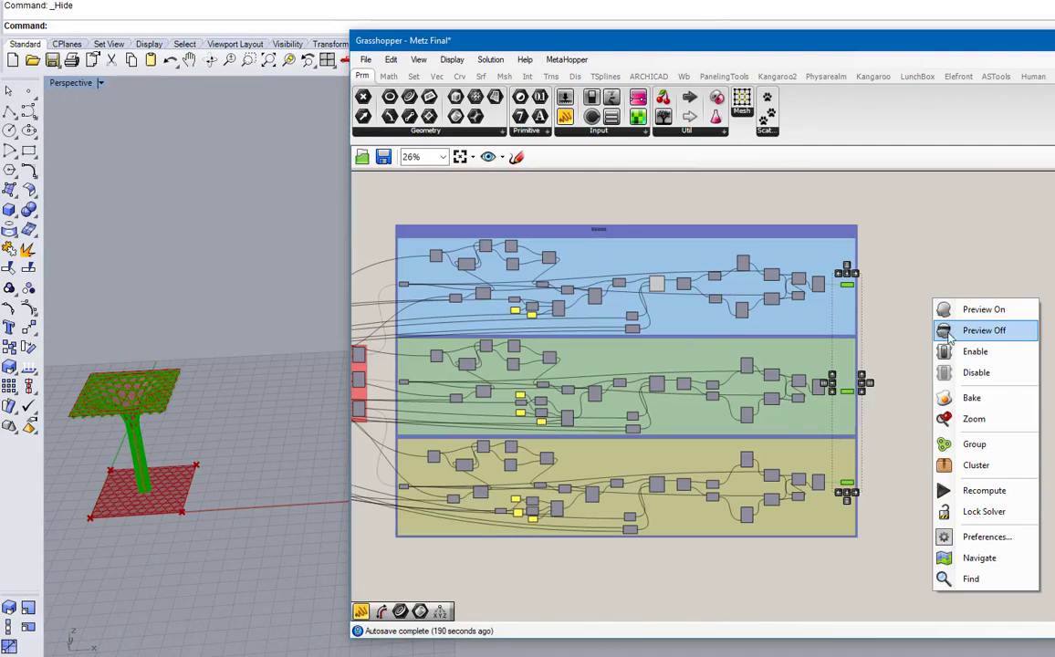
left_click(971, 399)
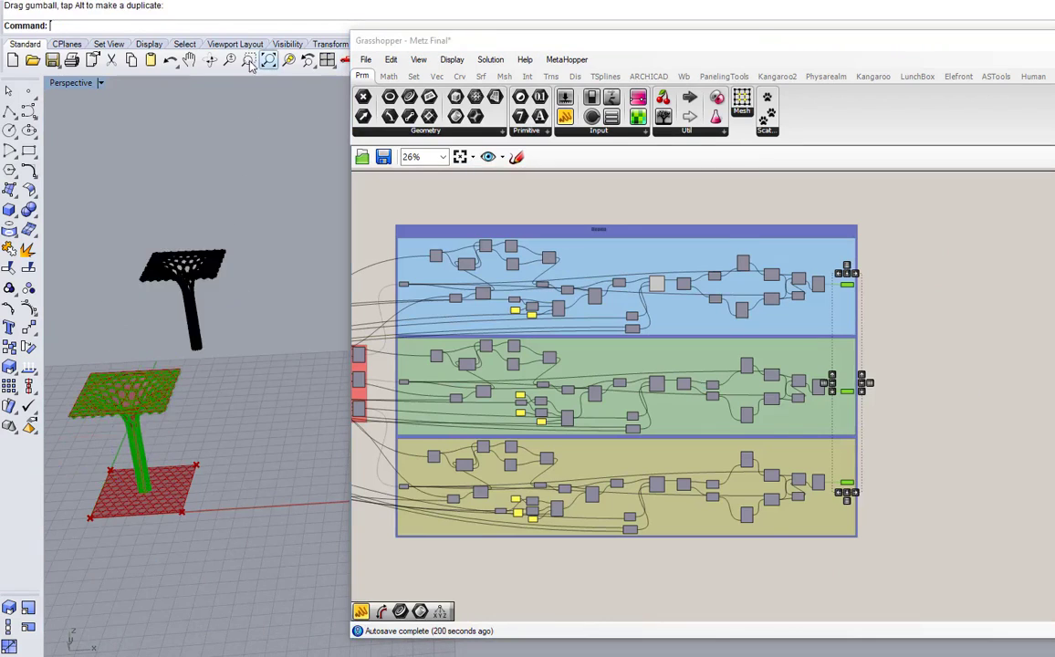
Inspect the baked double beams across the lattice canopy, at the funnel neck and down the column shaft
left_click_drag(139, 306, 138, 306)
right_click_drag(255, 401, 182, 429)
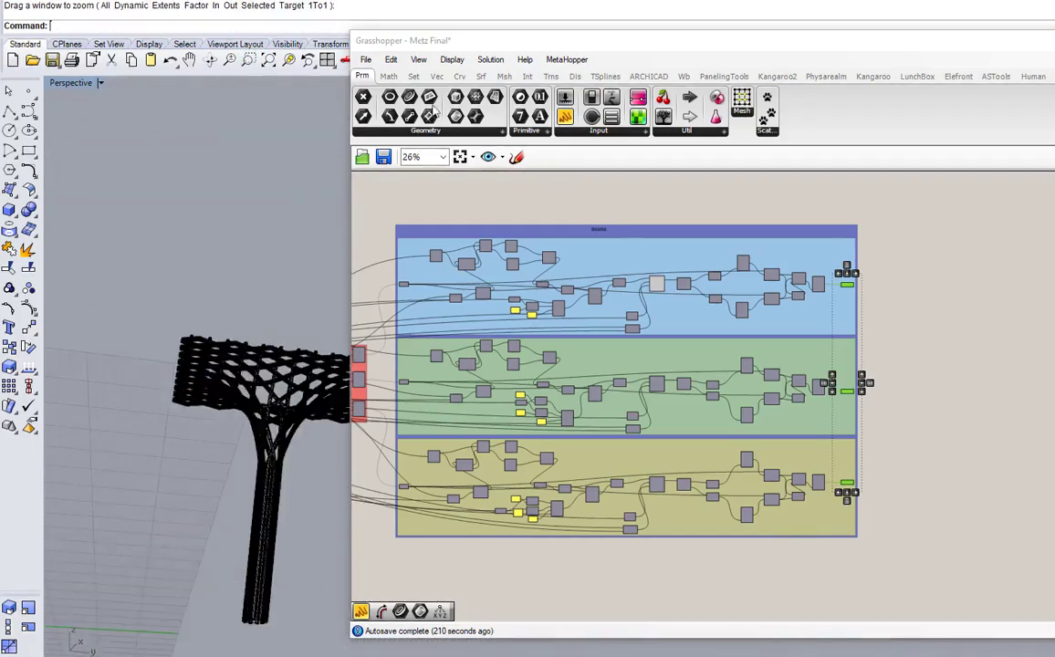
double_click(406, 46)
scroll(376, 440, "up", 10)
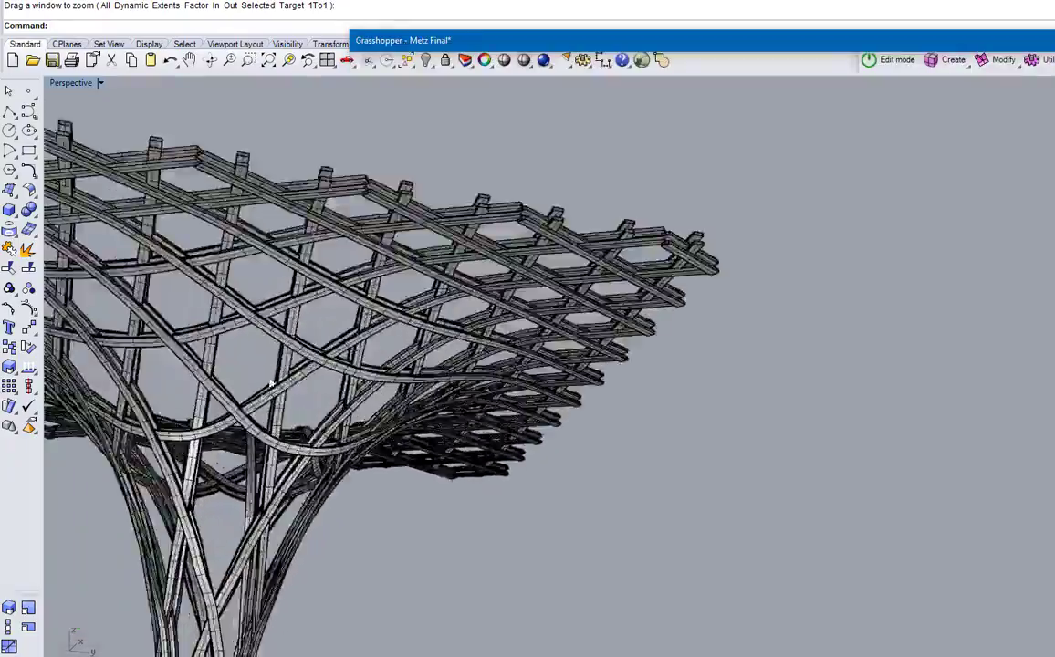
right_click_drag(376, 440, 543, 312)
scroll(524, 333, "down", 12)
scroll(575, 461, "up", 8)
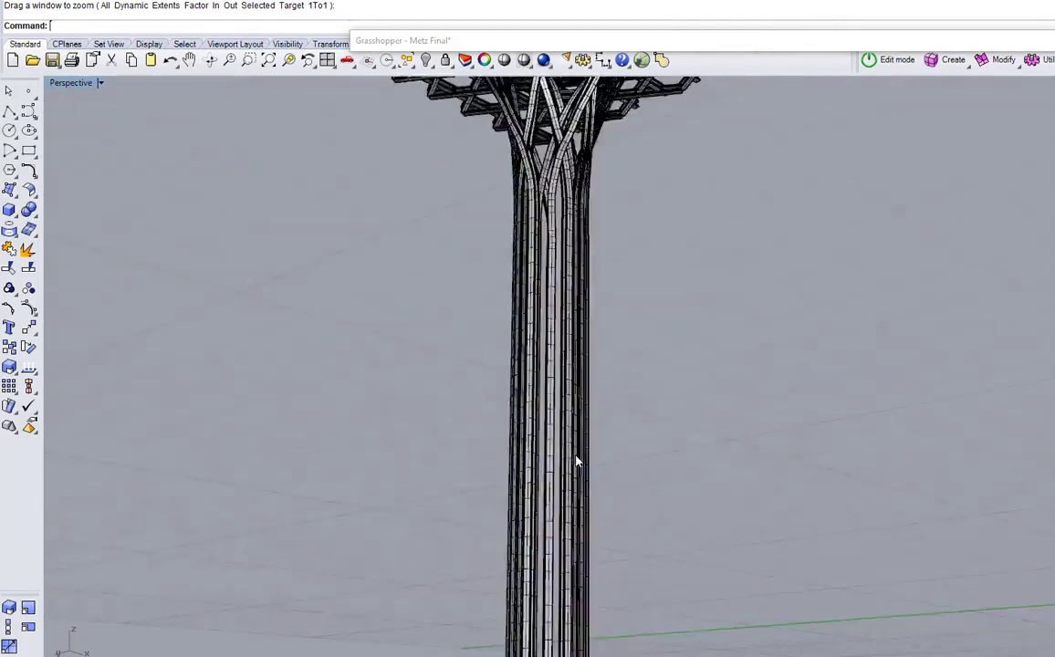
mouse_move(575, 461)
right_mouse_down()
mouse_move(534, 407)
mouse_move(525, 431)
mouse_move(517, 416)
mouse_move(569, 452)
mouse_move(563, 459)
right_mouse_up()
scroll(563, 459, "down", 10)
right_click_drag(536, 396, 584, 466)
Delete the baked beam column from the Rhino model, leaving only the Grasshopper preview
left_click_drag(730, 228, 232, 593)
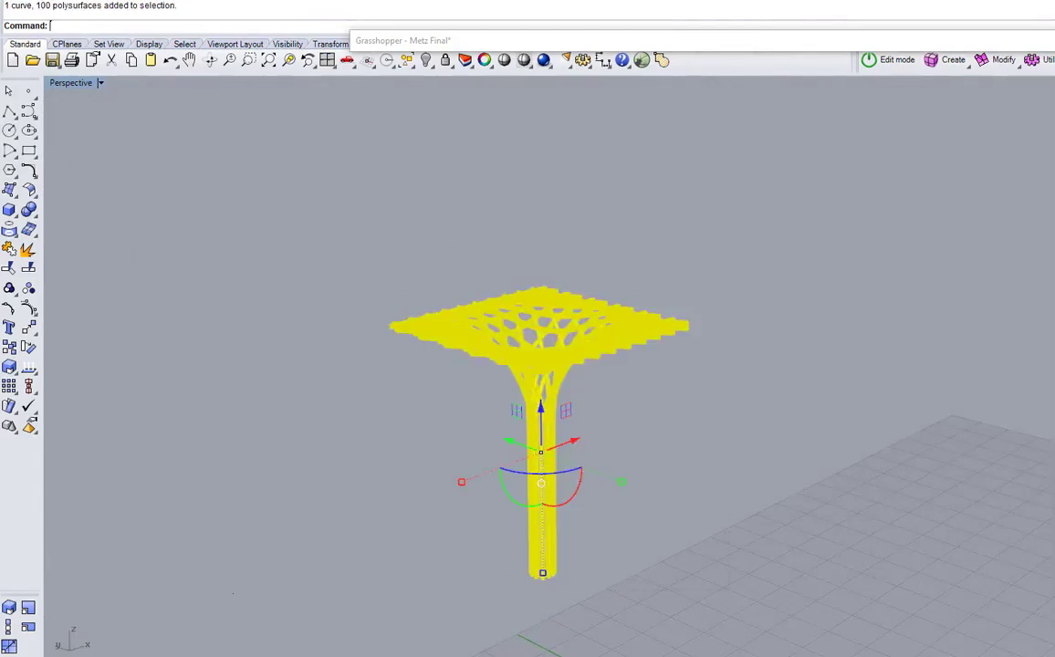
key("Delete")
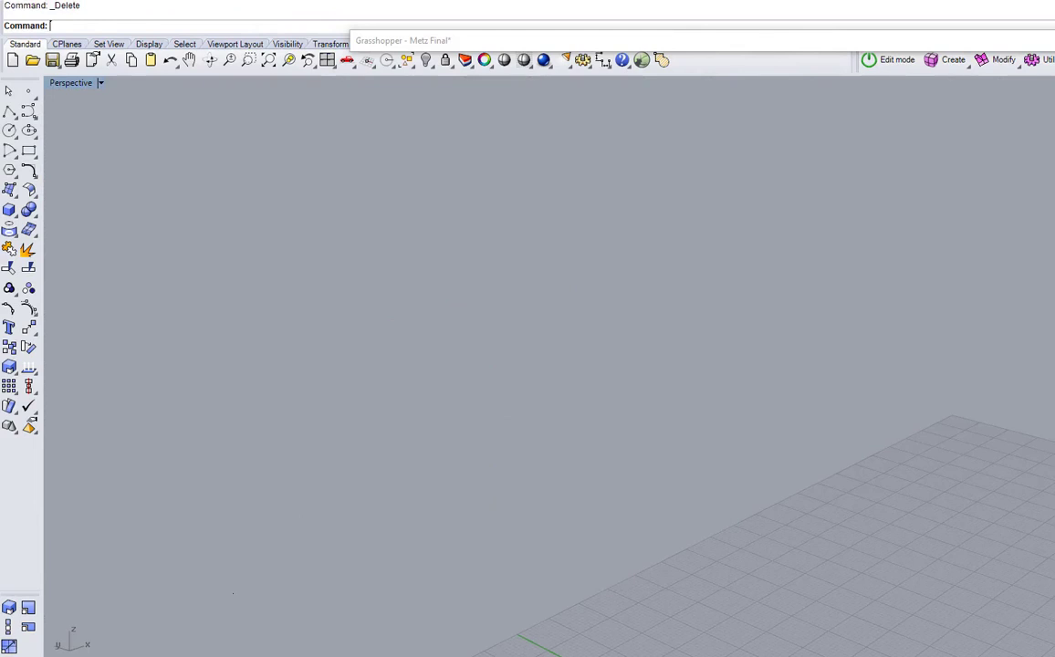
left_click(268, 60)
right_click_drag(538, 328, 595, 397)
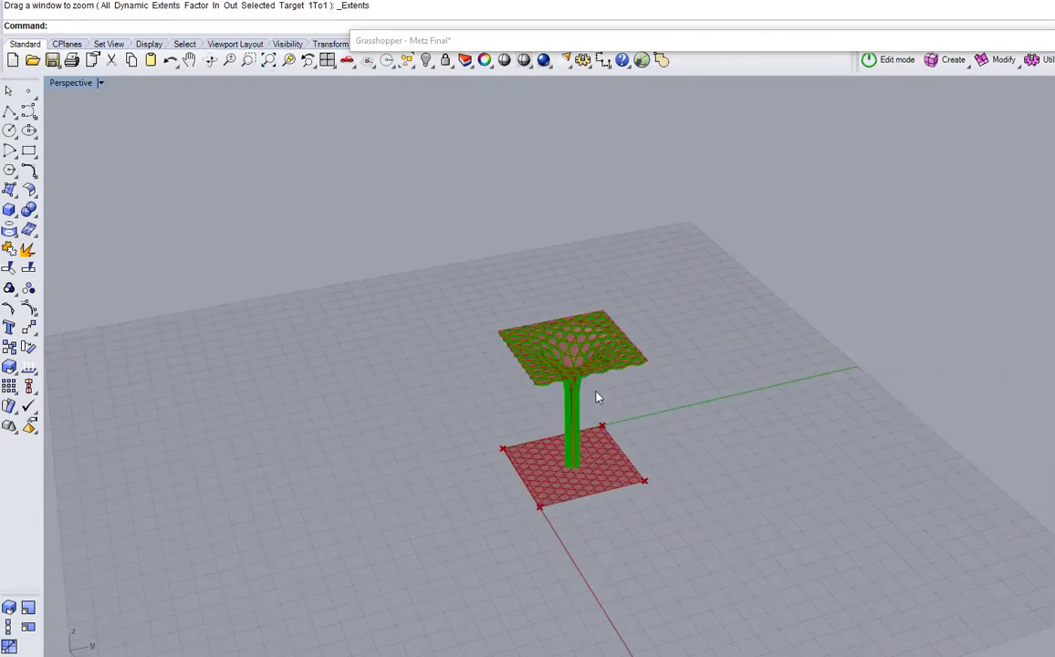
Switch the Double Beams toggle to False to return to single beams
scroll(595, 395, "up", 3)
scroll(351, 365, "down", 5)
scroll(469, 378, "up", 8)
right_click_drag(464, 372, 400, 371)
scroll(401, 372, "down", 6)
scroll(469, 370, "up", 4)
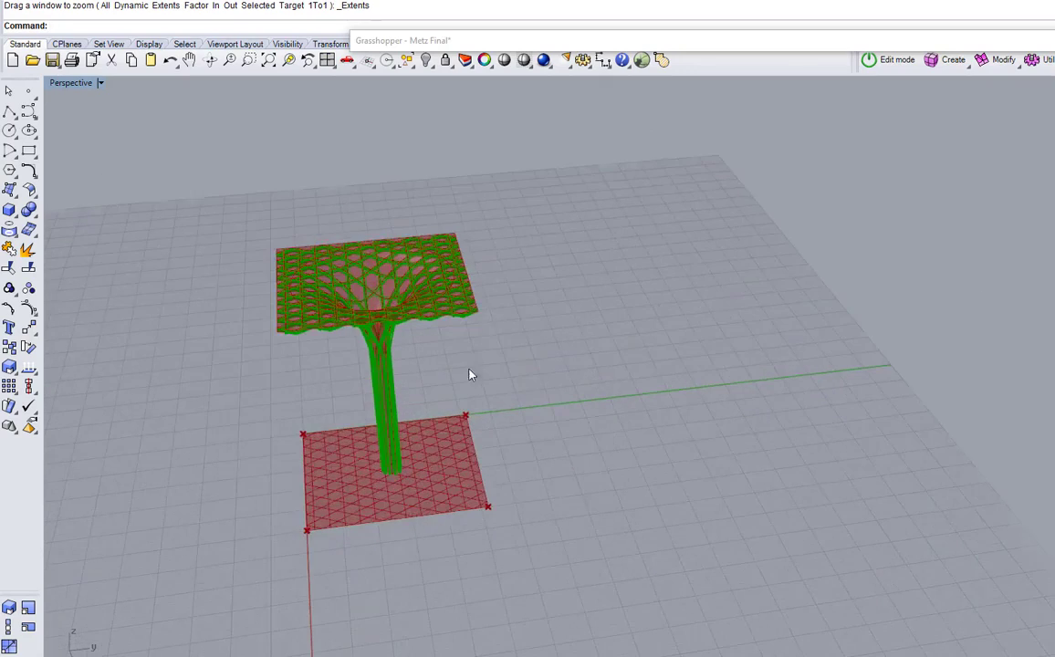
double_click(453, 40)
scroll(369, 290, "down", 3)
right_click_drag(501, 337, 968, 335)
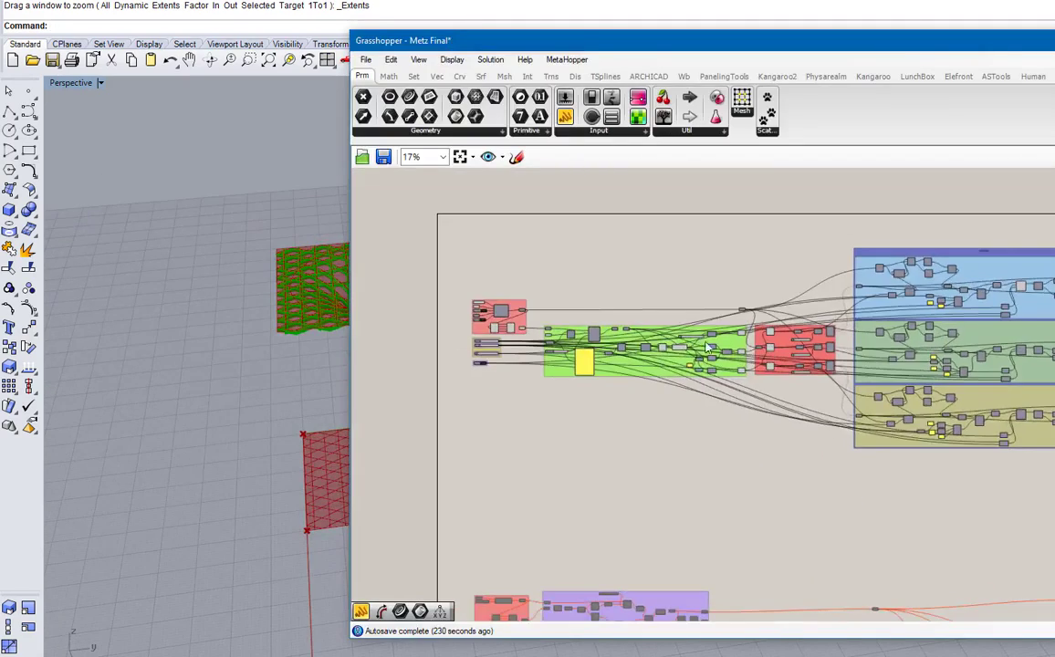
scroll(525, 353, "up", 5)
scroll(451, 369, "up", 6)
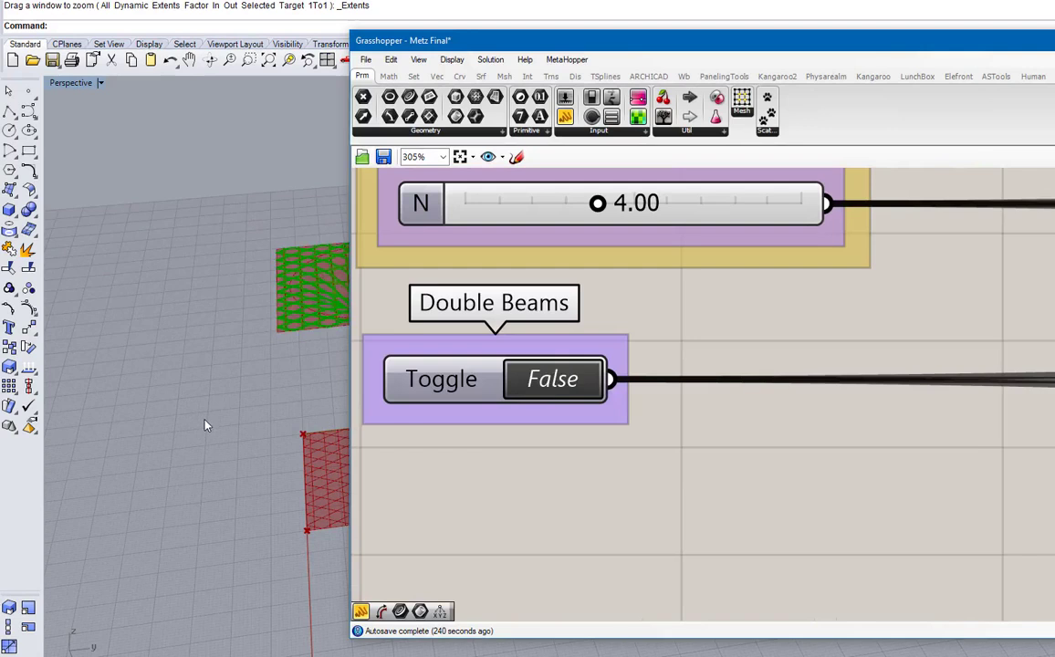
Highlight the beams of the first hatch direction by selecting the output Brep parameter of the blue group
scroll(154, 433, "down", 3)
scroll(843, 422, "down", 8)
scroll(718, 405, "up", 2)
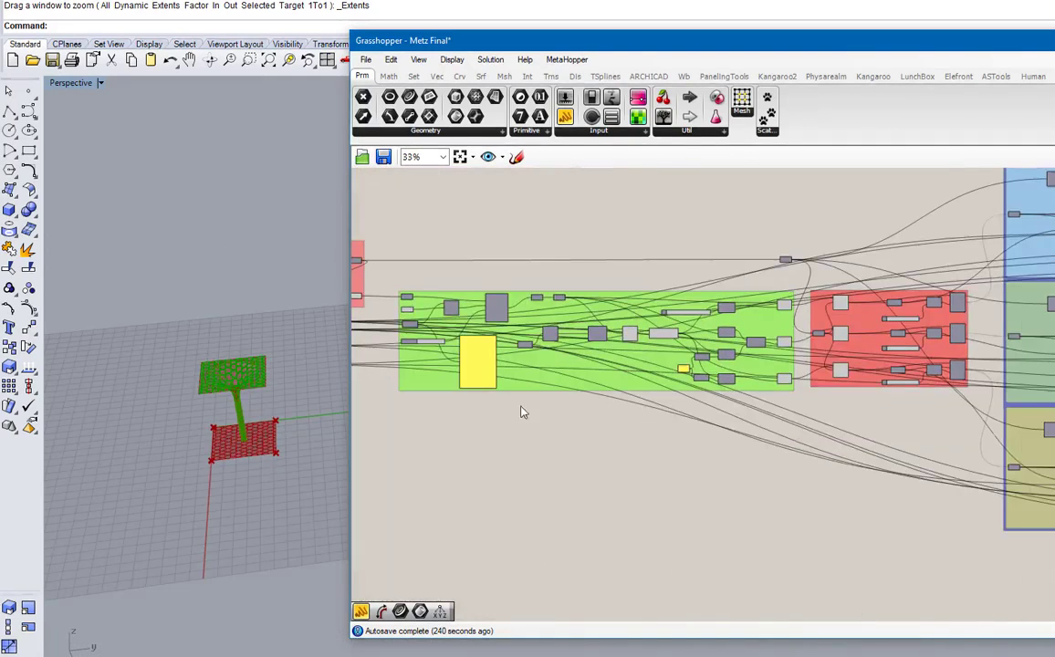
scroll(293, 344, "up", 3)
scroll(490, 346, "down", 4)
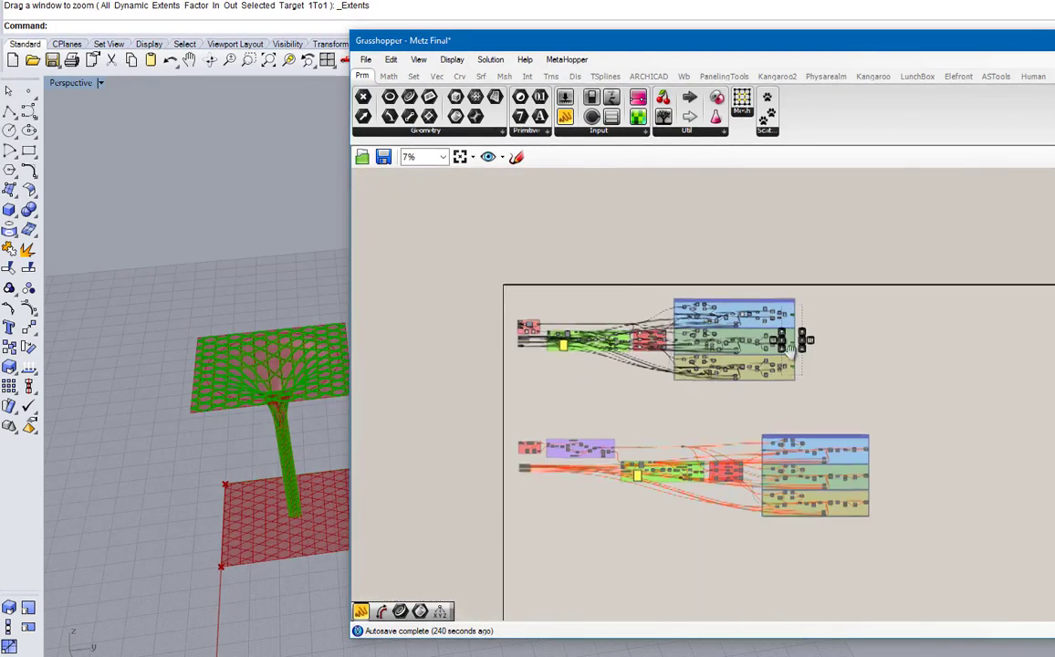
scroll(746, 306, "up", 3)
scroll(746, 305, "up", 5)
scroll(273, 356, "down", 2)
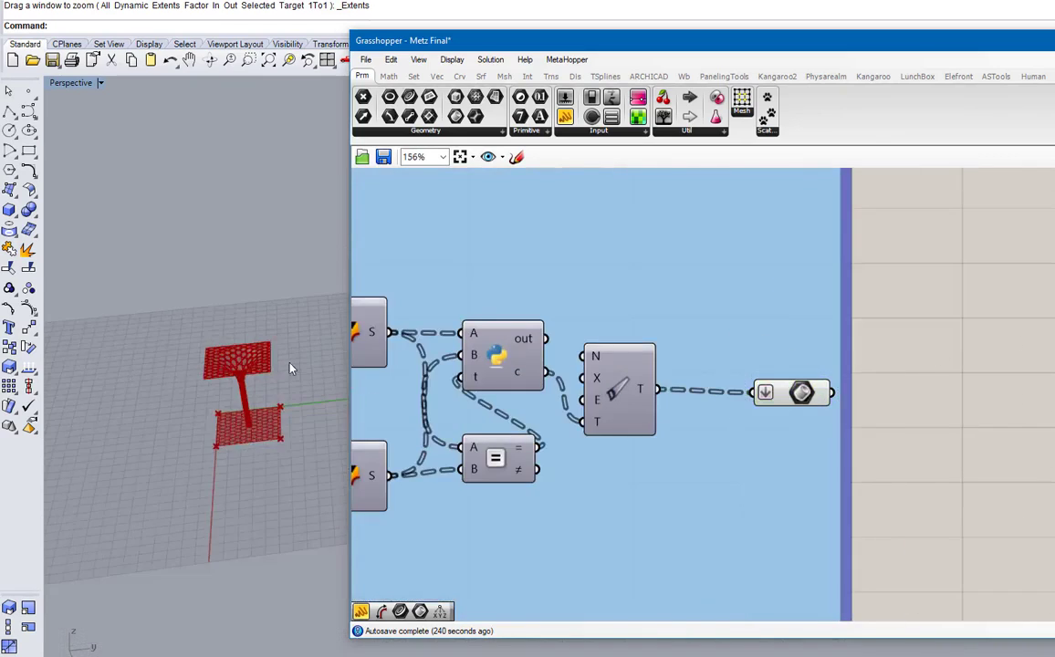
scroll(194, 390, "up", 5)
scroll(195, 390, "up", 3)
scroll(122, 407, "down", 3)
right_click_drag(136, 407, 239, 407)
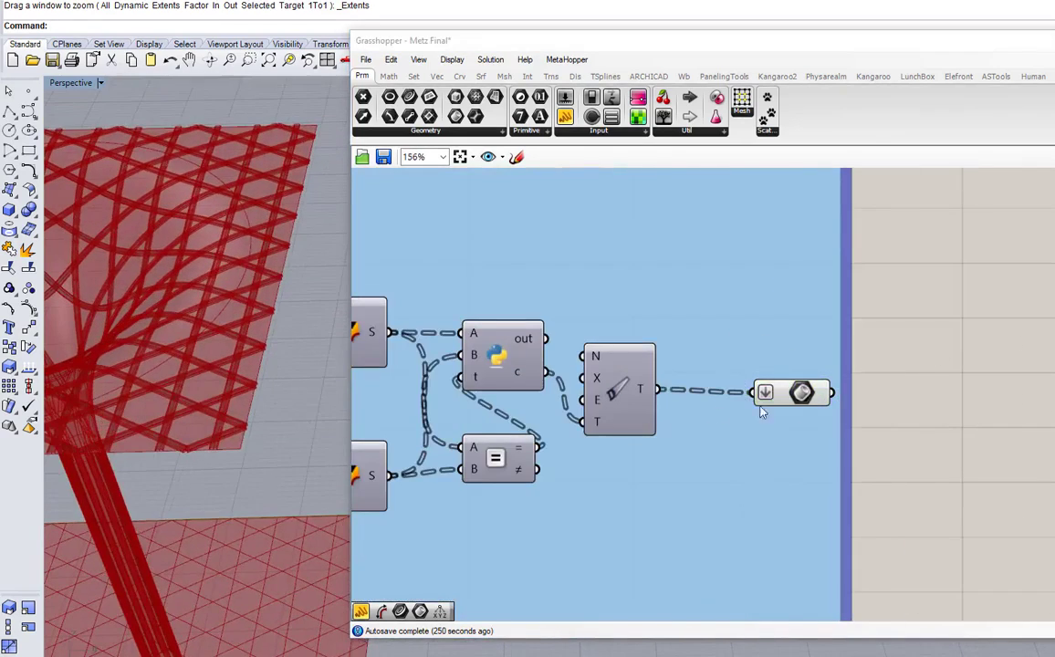
left_click(778, 392)
scroll(290, 292, "down", 3)
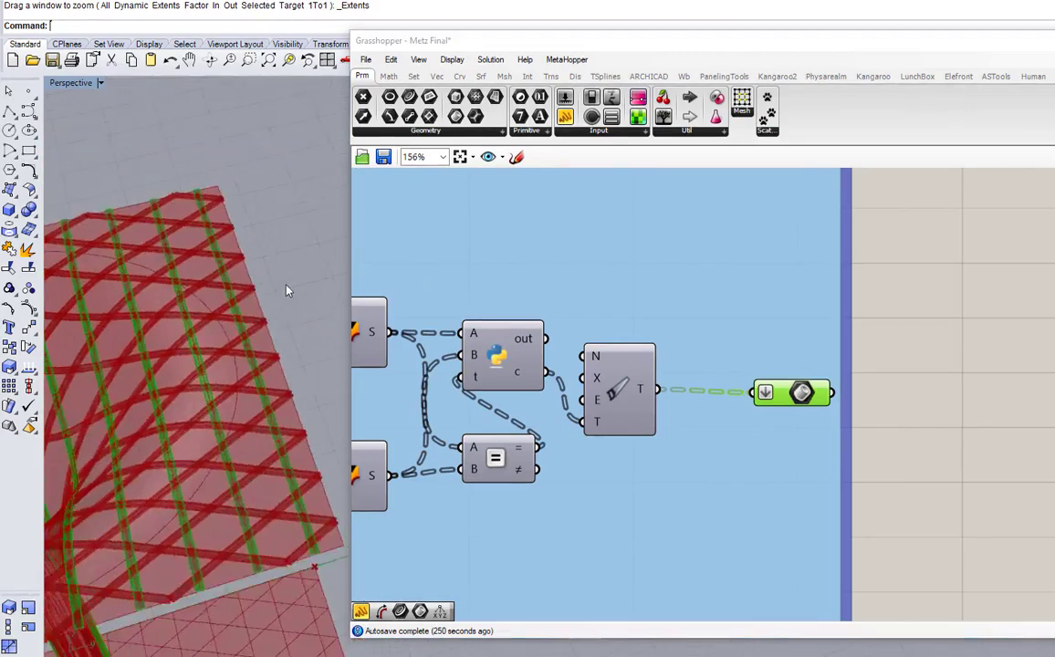
Highlight the beams of the second hatch direction by selecting the output Brep parameter of the green group
right_click_drag(1009, 452, 897, 254)
scroll(897, 254, "down", 4)
scroll(886, 407, "up", 5)
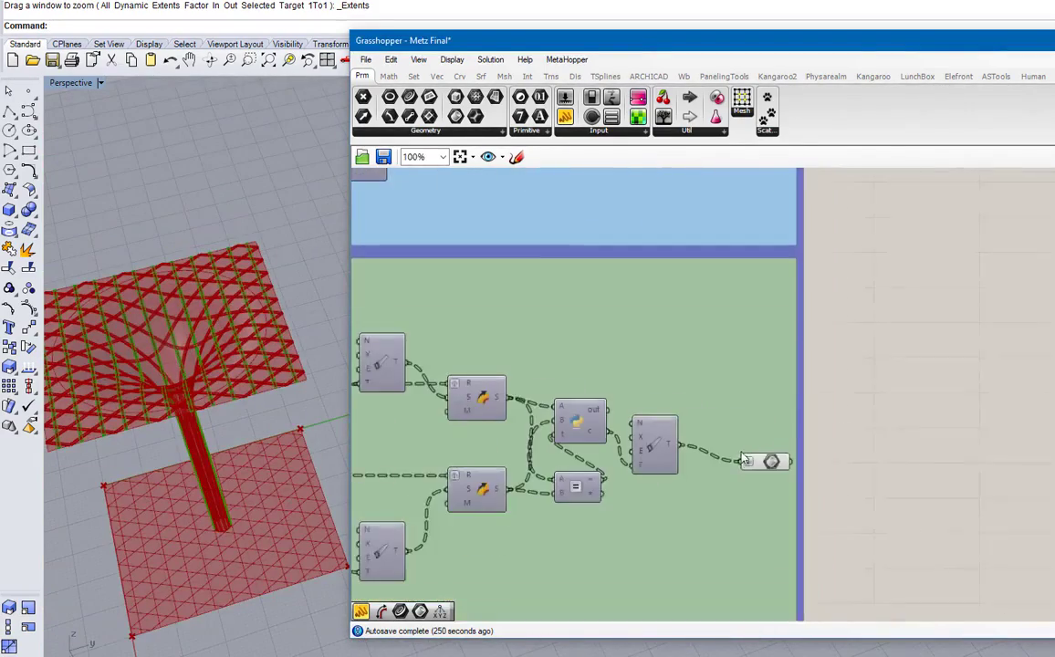
left_click(787, 470)
right_click_drag(179, 266, 176, 313)
scroll(187, 333, "up", 4)
scroll(917, 393, "down", 6)
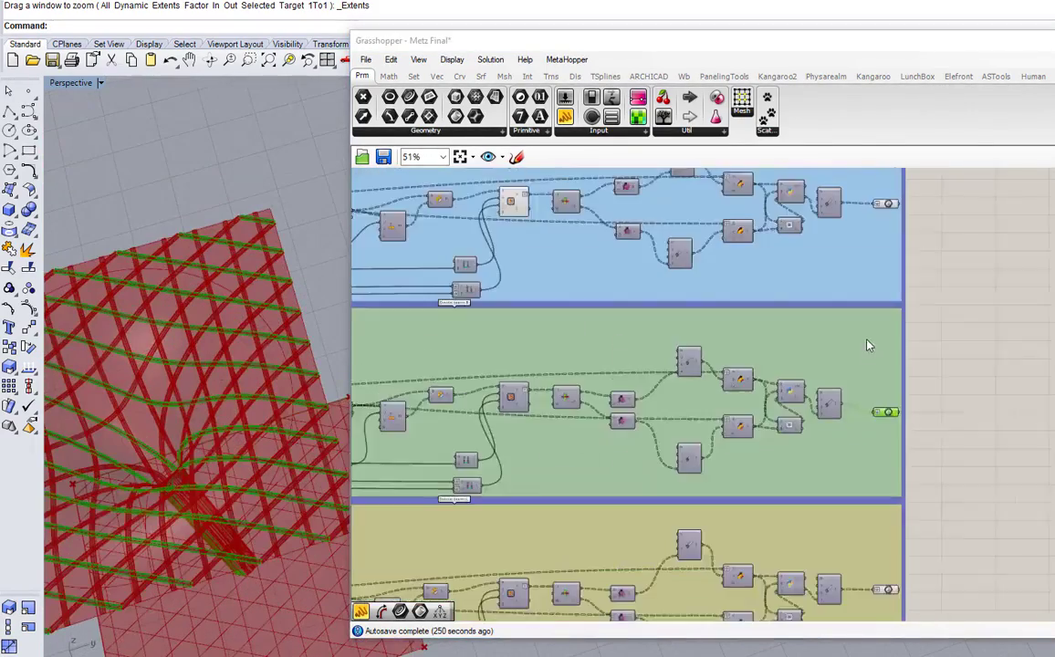
Highlight the beams of the third hatch direction through the olive group's output Brep parameter, and clear the selection
right_click_drag(869, 346, 861, 307)
scroll(881, 522, "up", 5)
right_click_drag(883, 556, 841, 414)
left_click(837, 458)
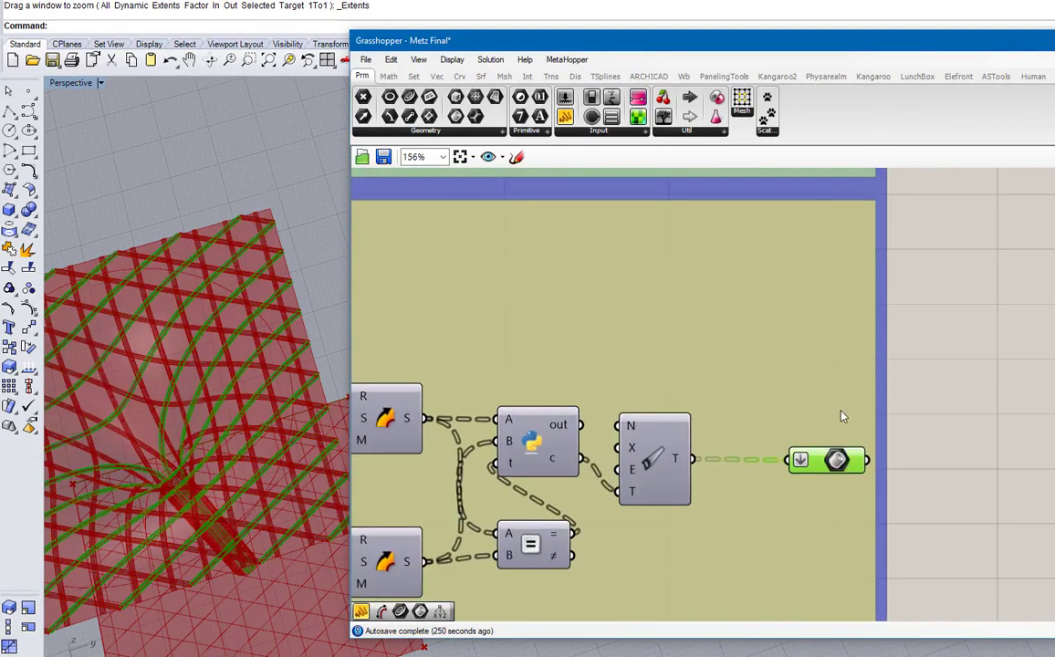
scroll(801, 409, "down", 9)
left_click(865, 343)
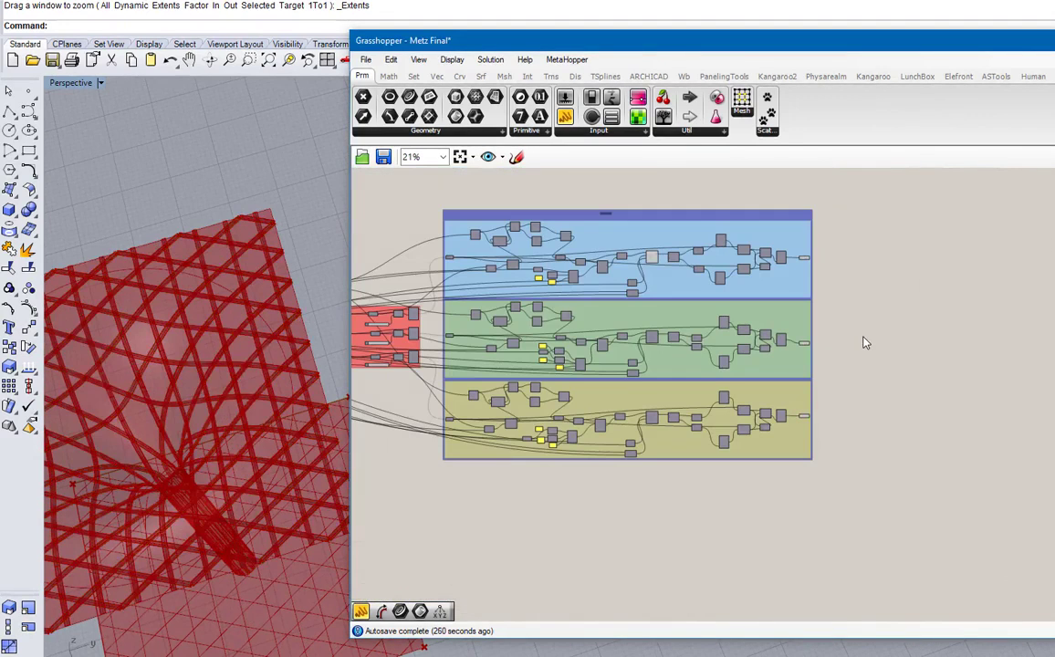
Move the Grasshopper window aside to uncover the model, switch the input geometry selector to Surface and select the Surface parameter
scroll(885, 342, "down", 2)
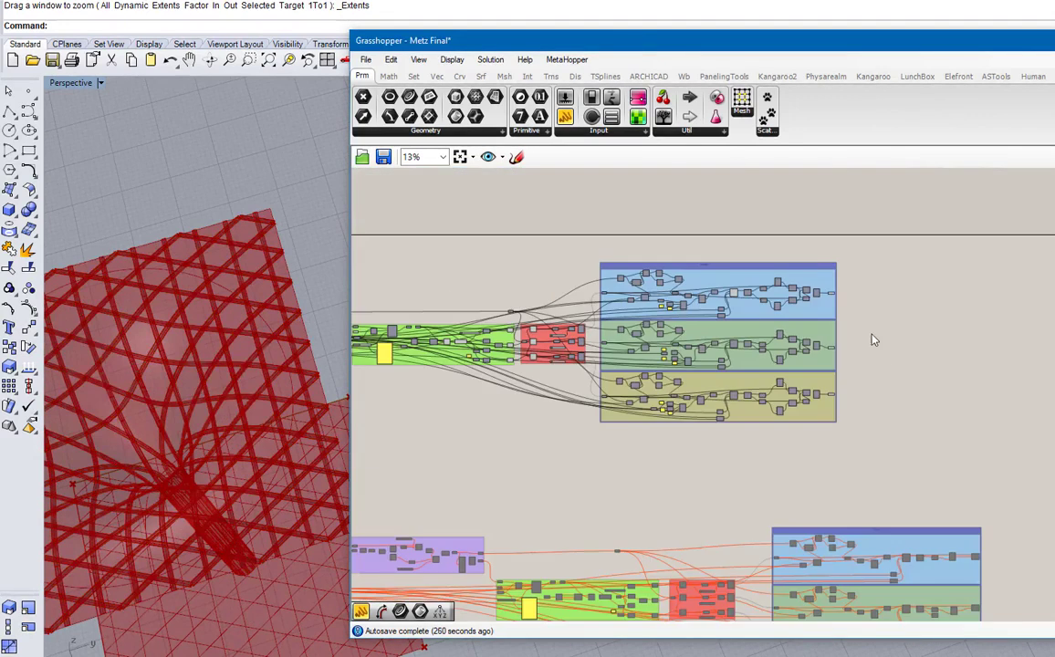
left_click_drag(624, 42, 860, 84)
scroll(937, 358, "up", 2)
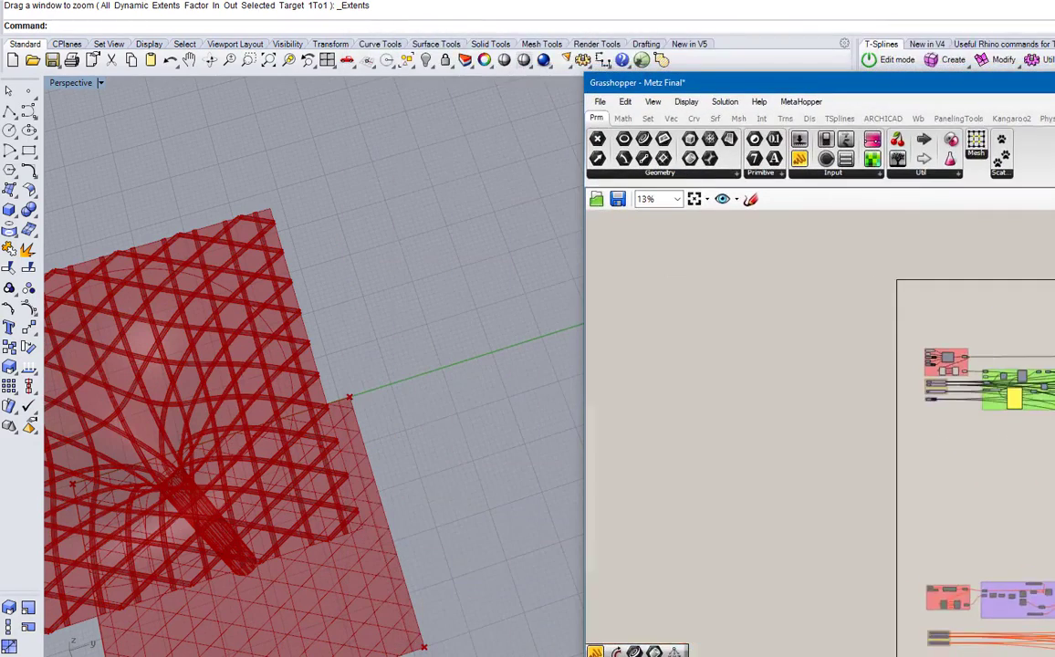
scroll(937, 359, "up", 8)
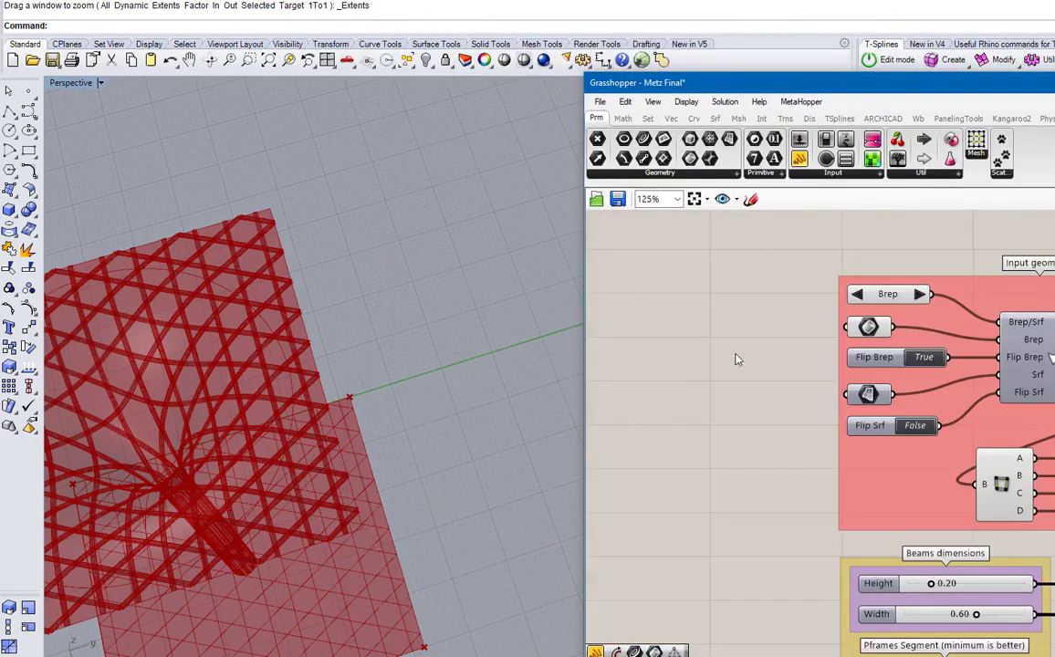
scroll(473, 346, "down", 5)
scroll(869, 372, "up", 5)
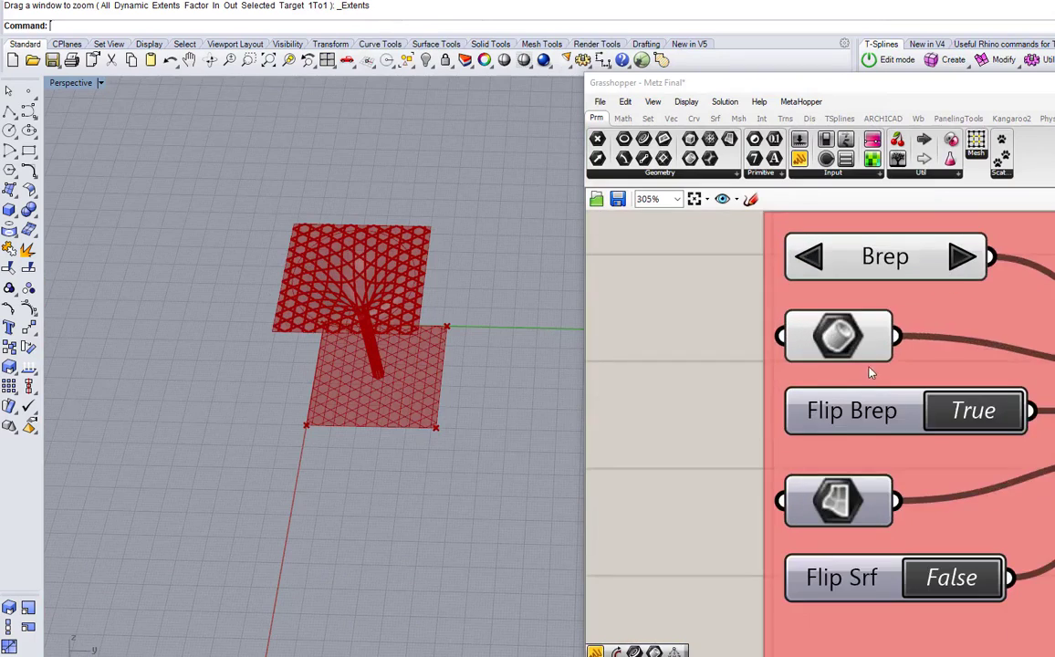
left_click(958, 260)
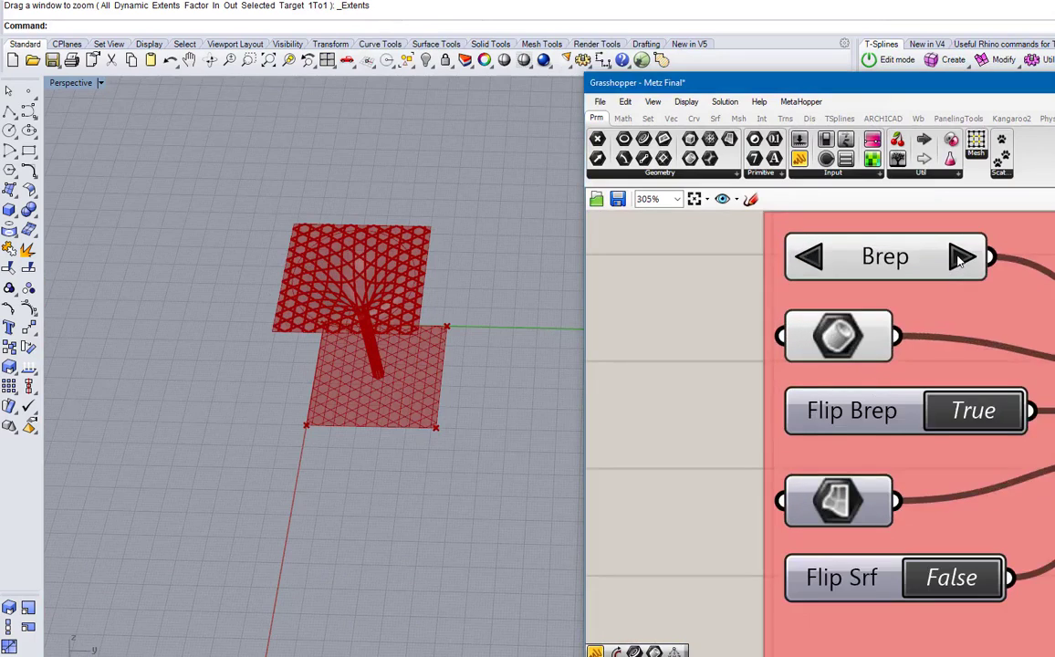
left_click(838, 497)
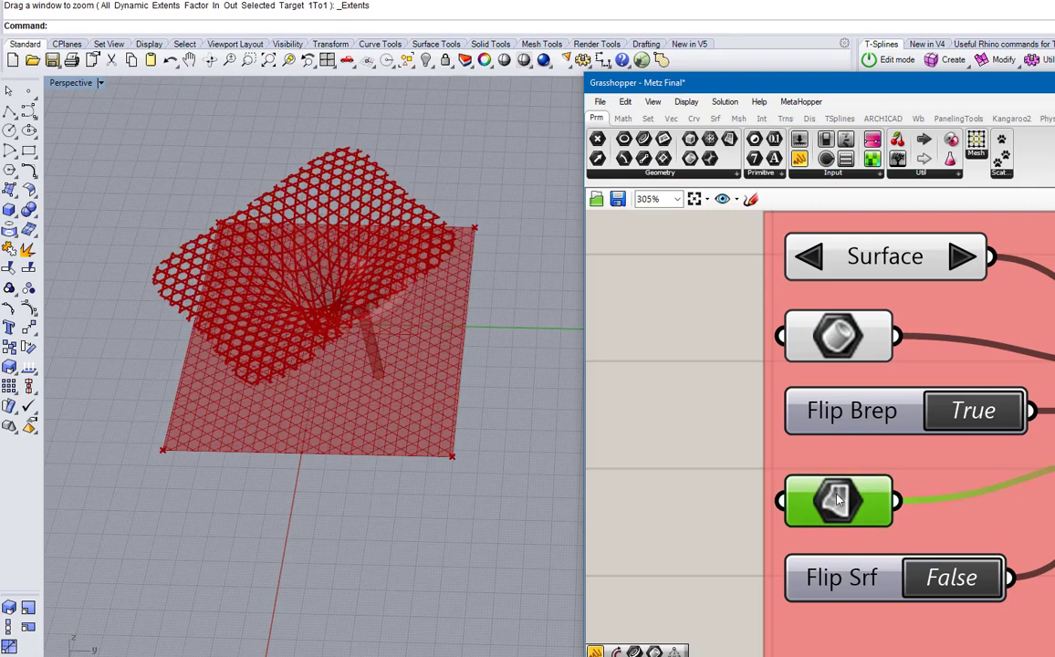